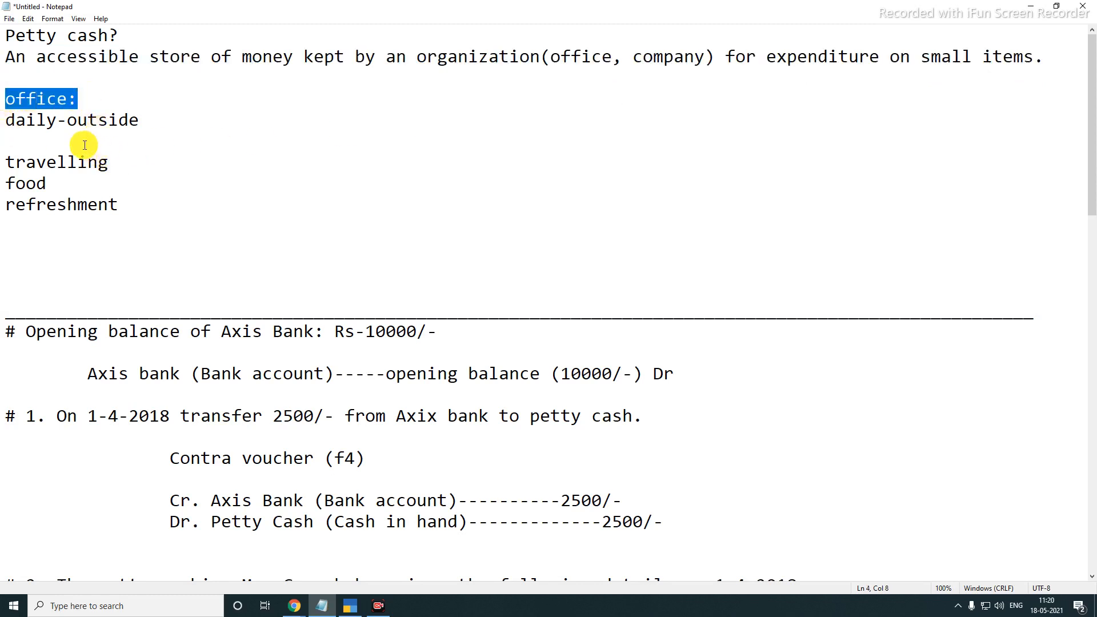
Add the amounts 30 for travelling, 200 for food and 50 for refreshment to the office petty cash example.
drag(6, 120, 67, 120)
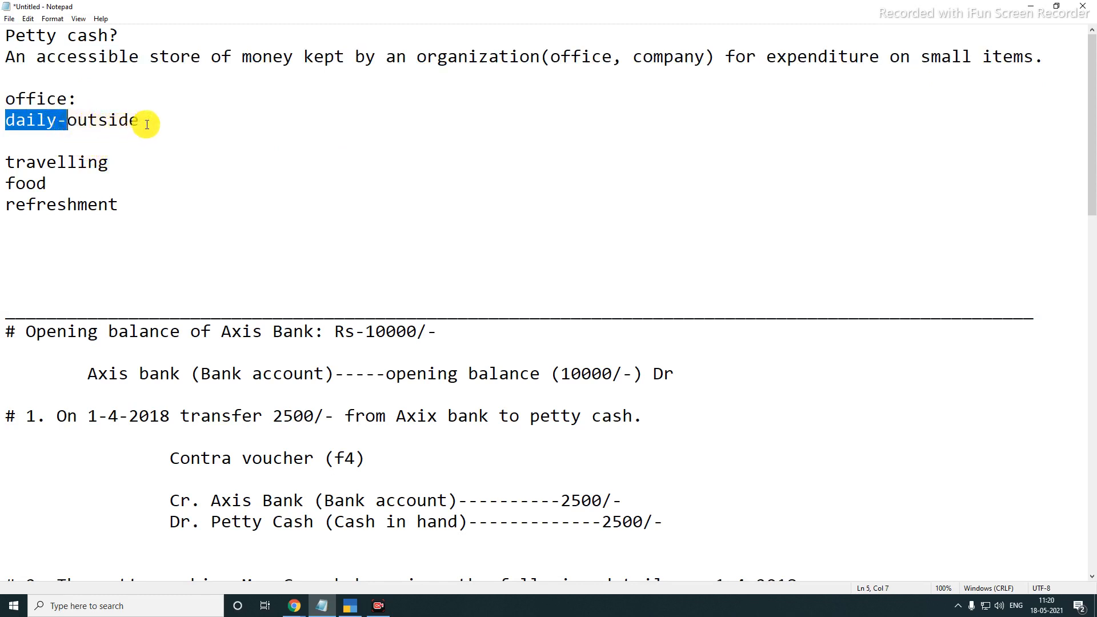
drag(147, 124, 6, 120)
drag(8, 163, 112, 168)
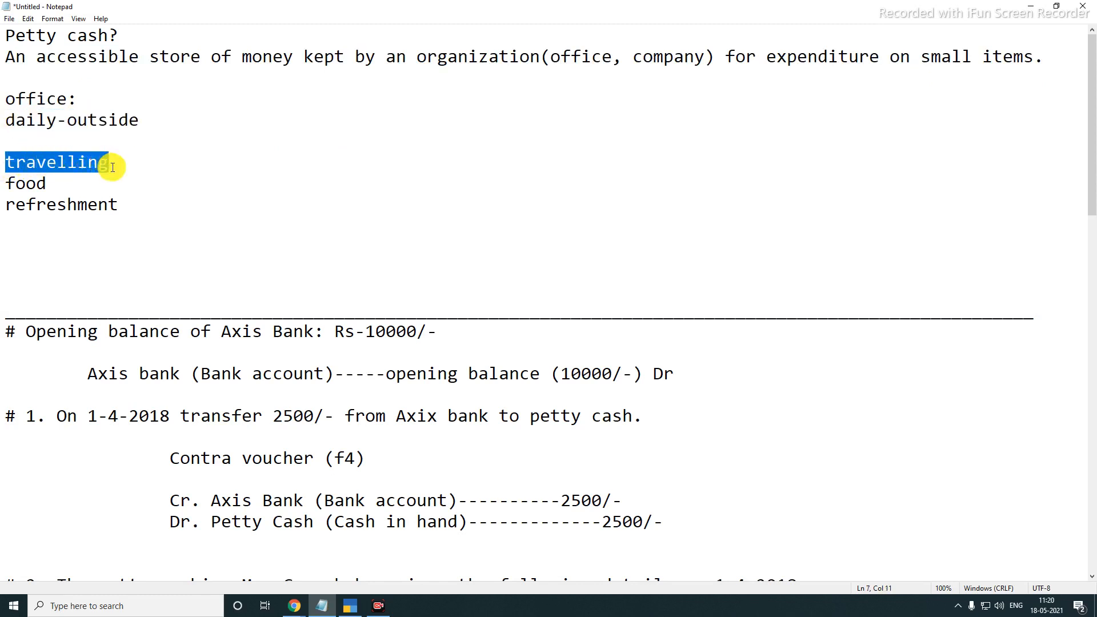
drag(8, 204, 119, 204)
click(109, 164)
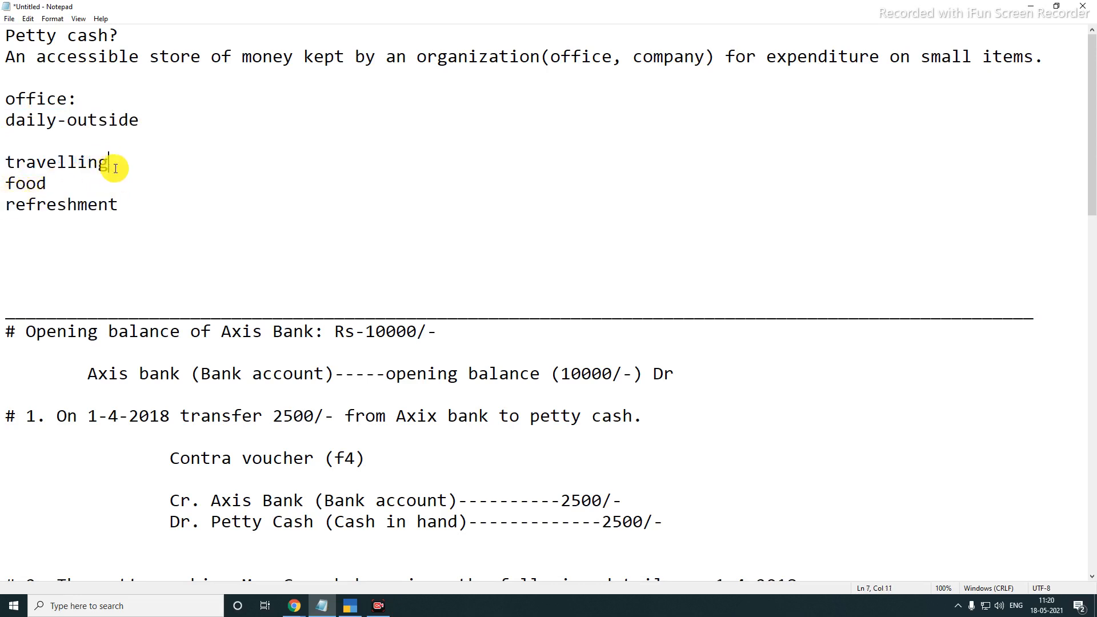
text(----30)
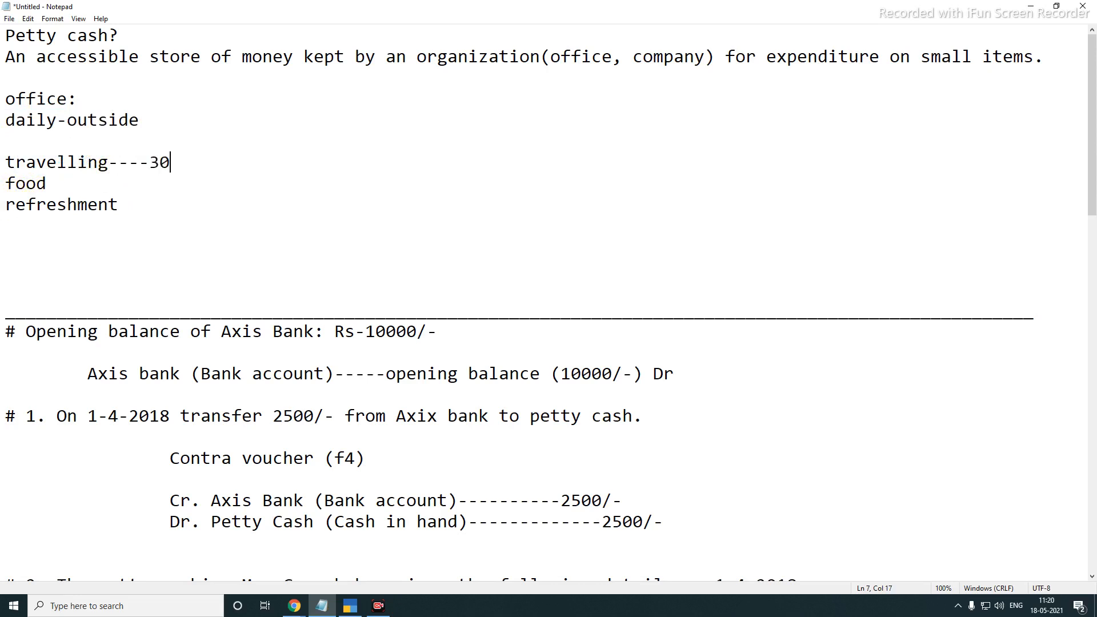
click(54, 182)
text(-)
text(-----50)
drag(150, 163, 203, 206)
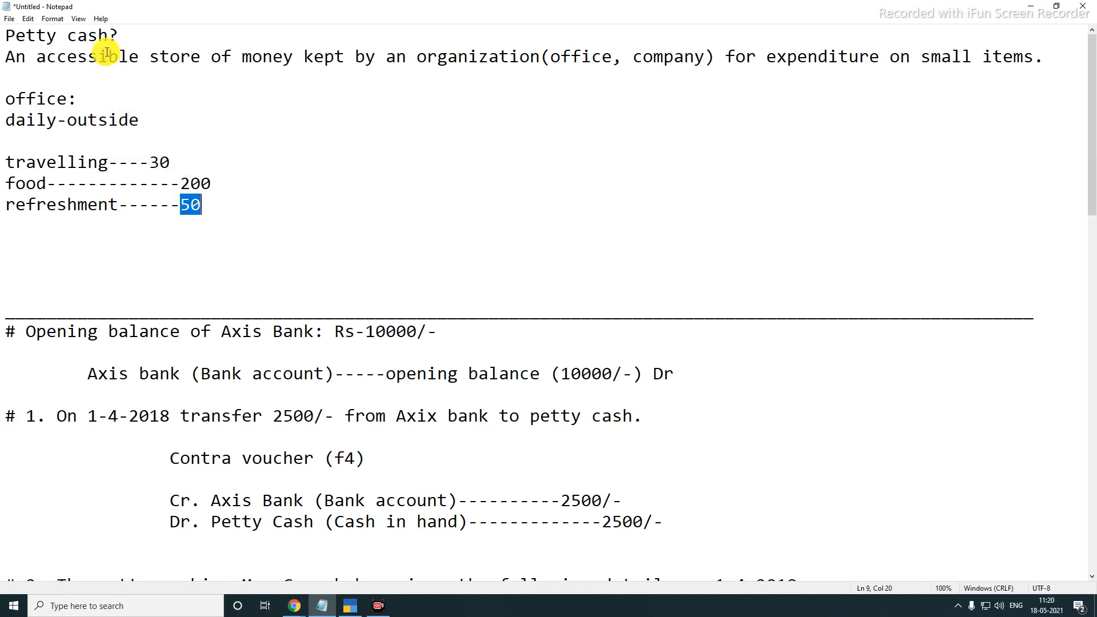
drag(7, 100, 198, 209)
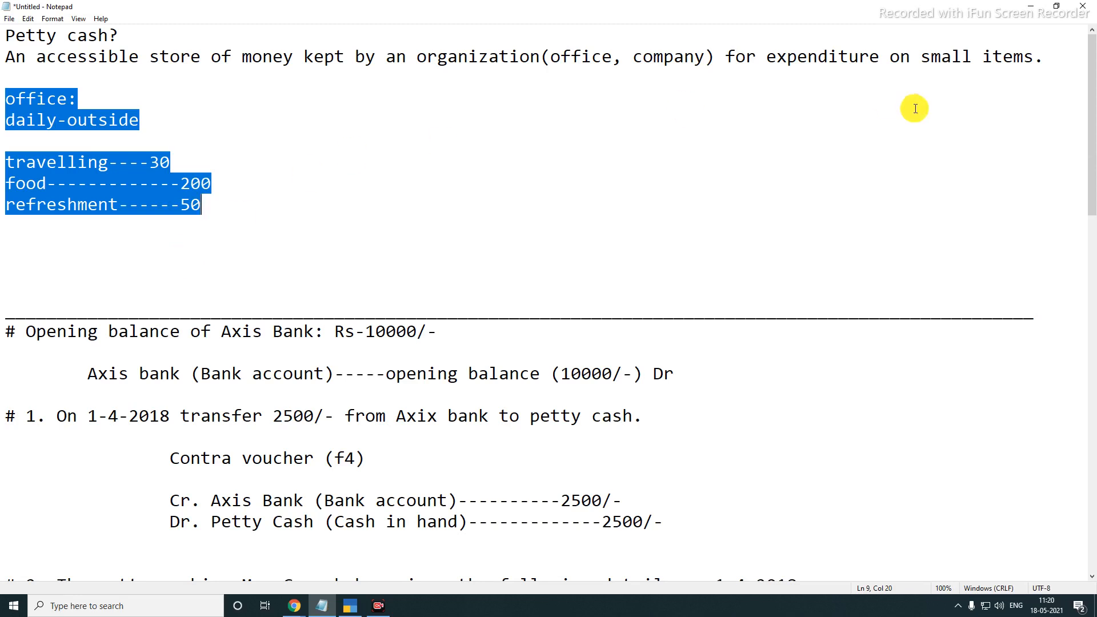
Examine the Axis Bank opening balance, its ledger entry, and the wording of transaction 1.
drag(1092, 118, 1092, 162)
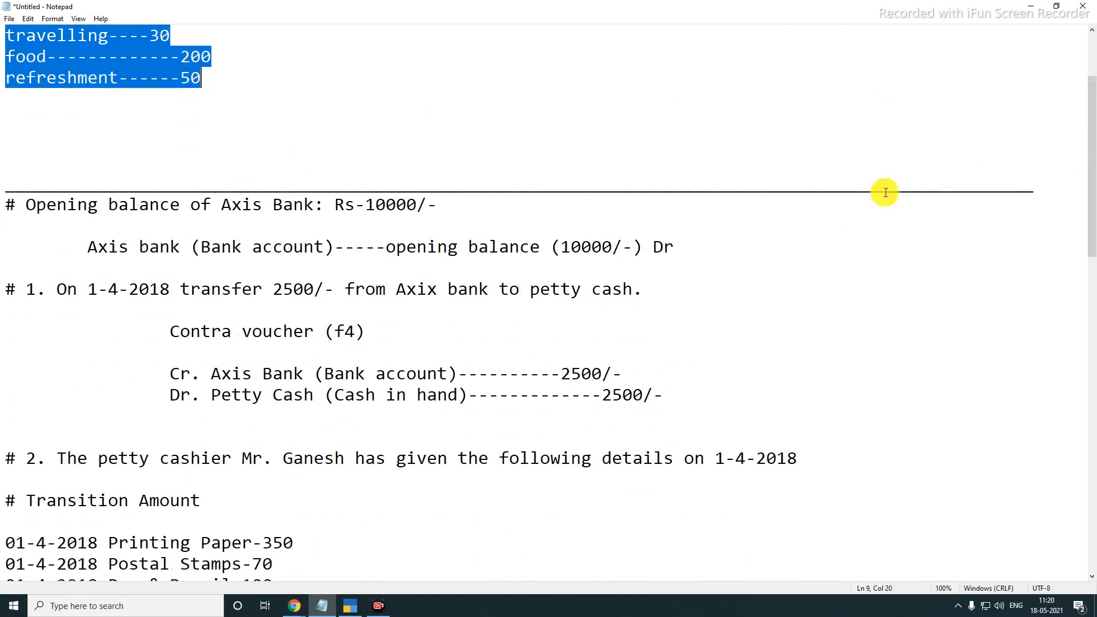
drag(222, 205, 313, 204)
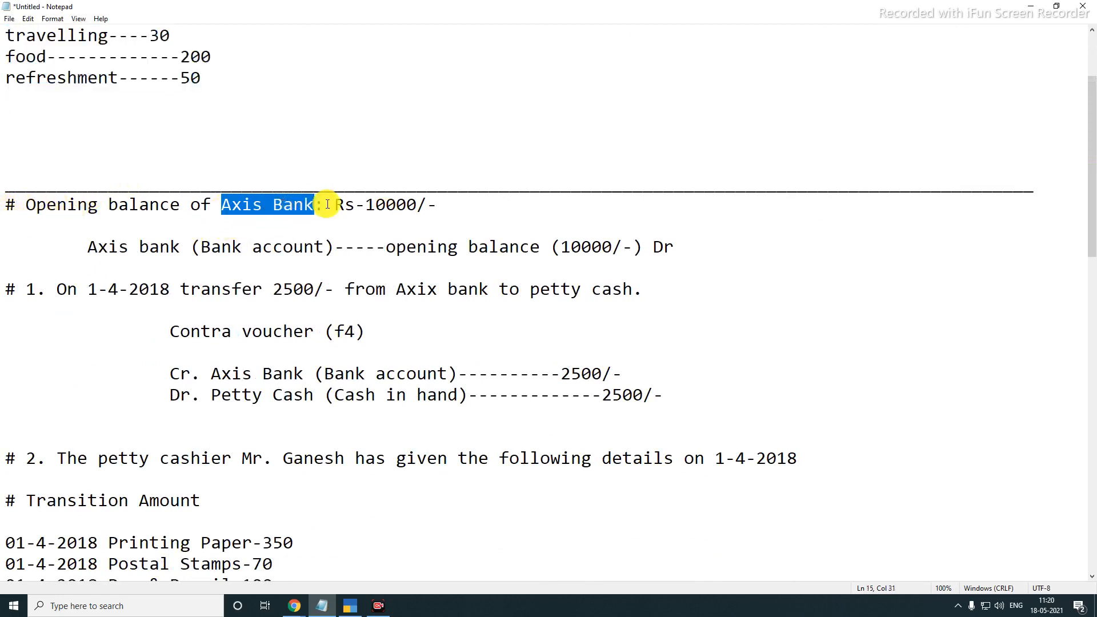
drag(439, 205, 336, 204)
drag(27, 204, 264, 205)
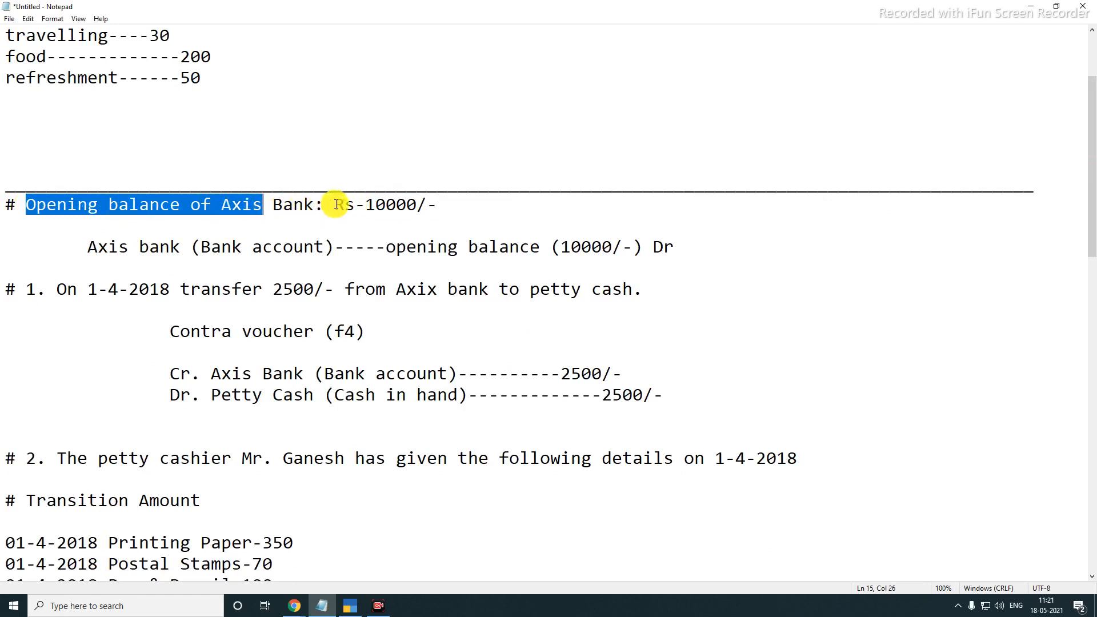
drag(335, 205, 412, 206)
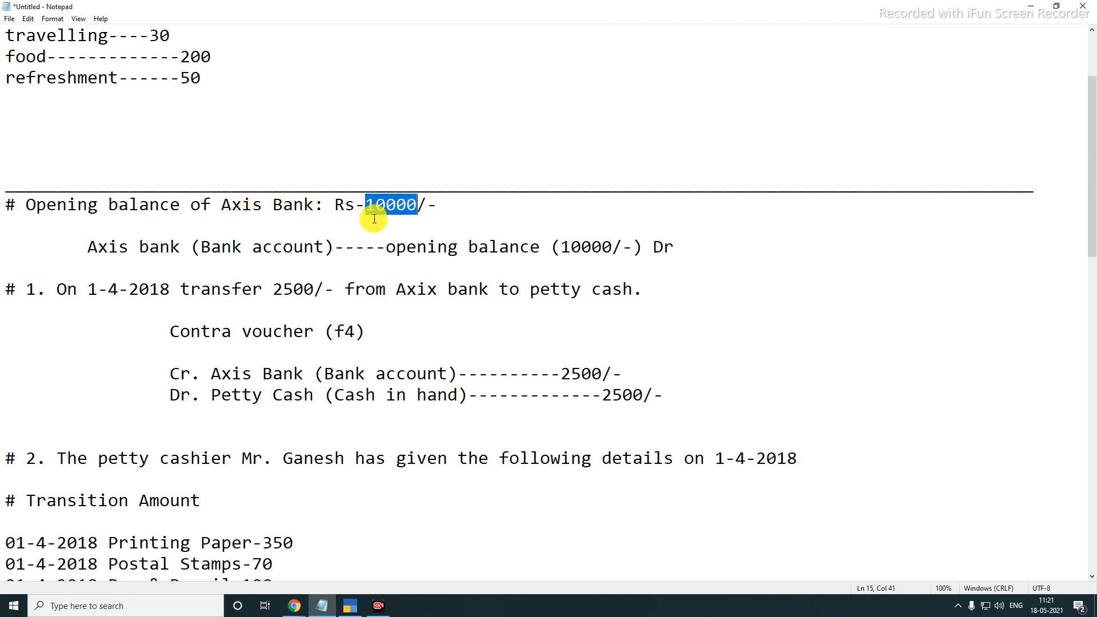
drag(87, 247, 675, 247)
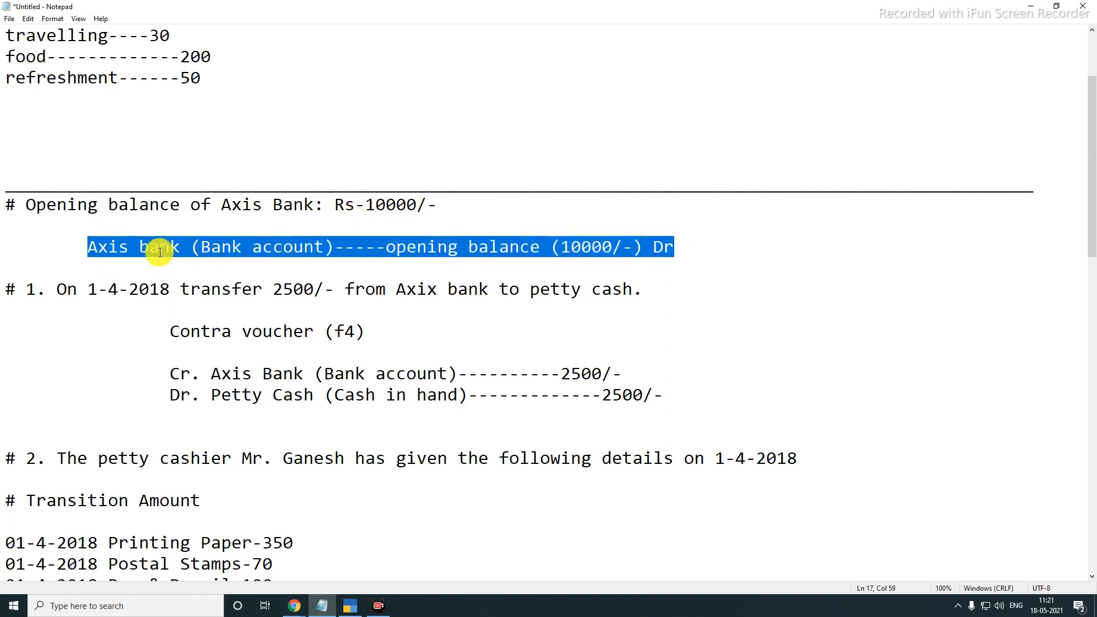
drag(560, 247, 625, 247)
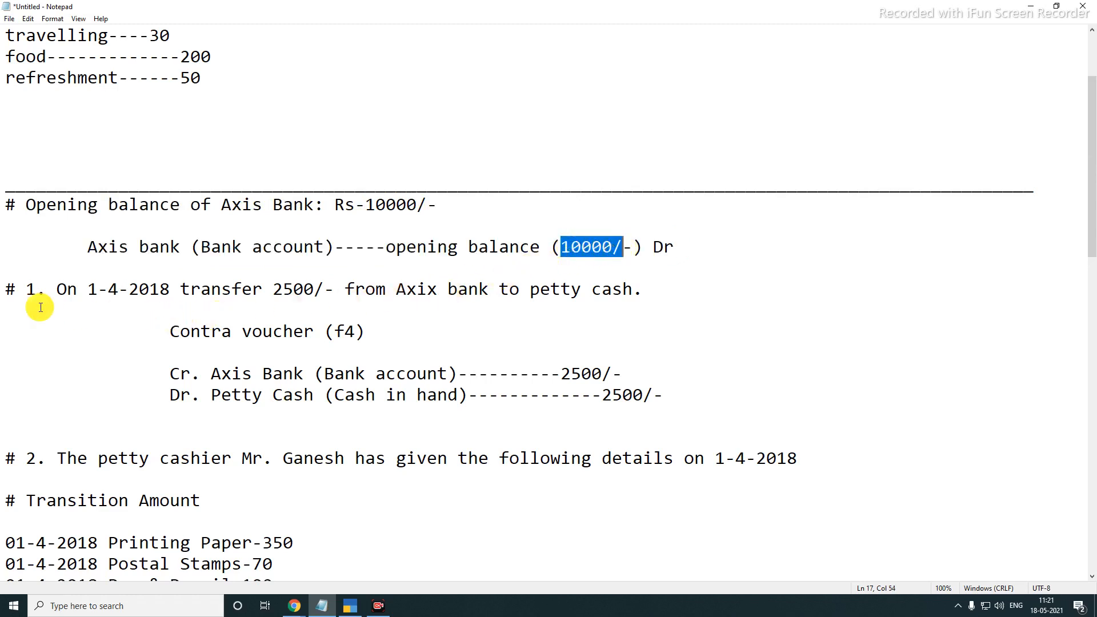
drag(7, 290, 674, 283)
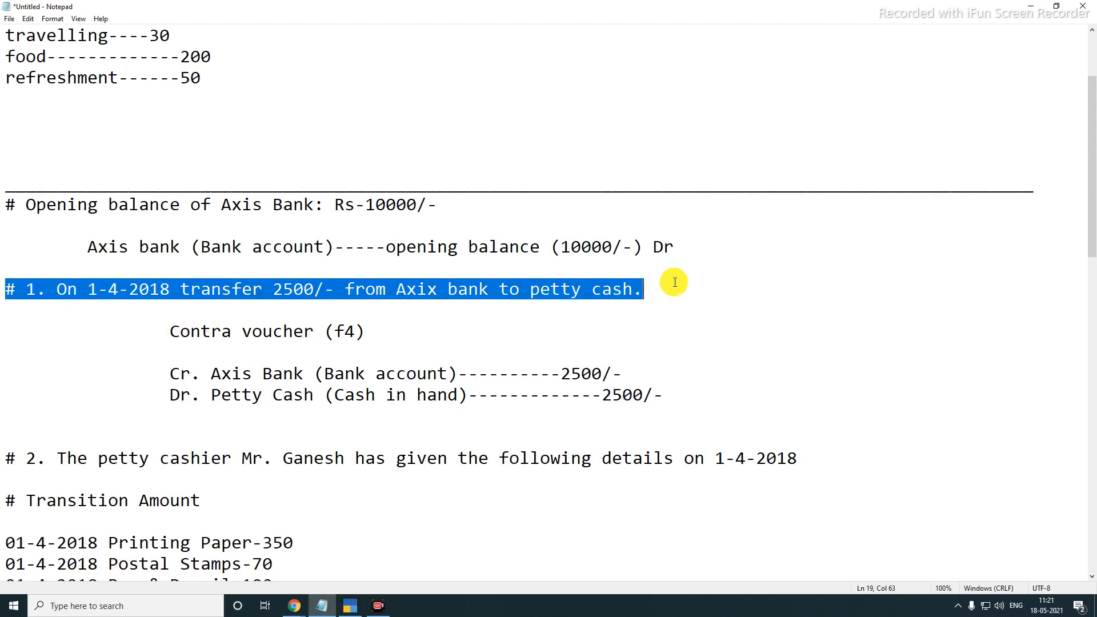
Correct the misspelled bank name in transaction 1 to "Axis".
click(429, 294)
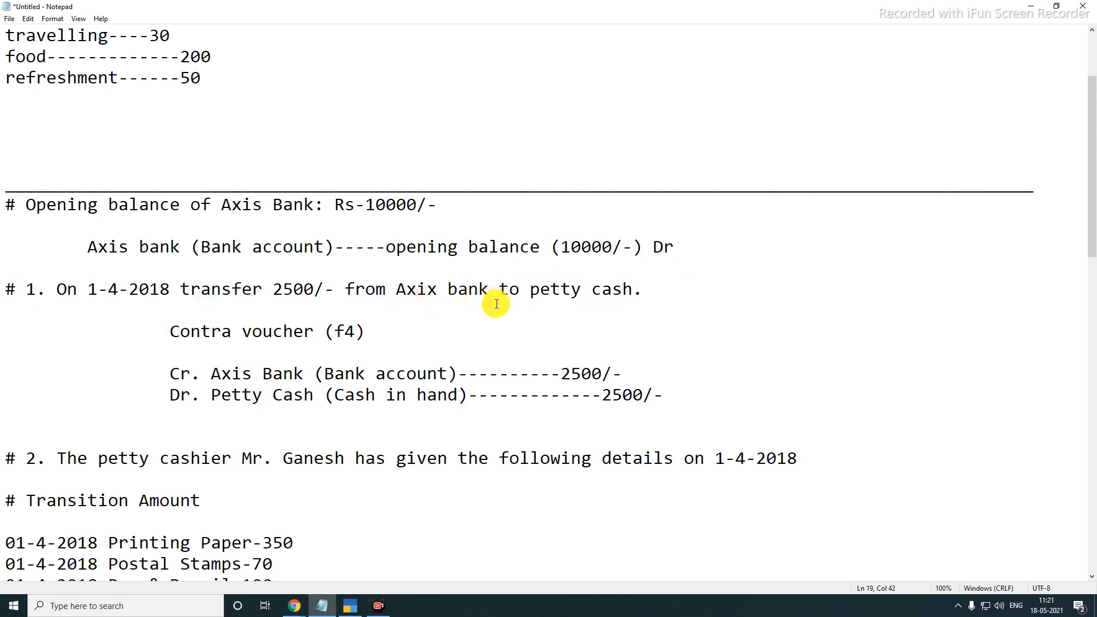
key(Delete)
text(s)
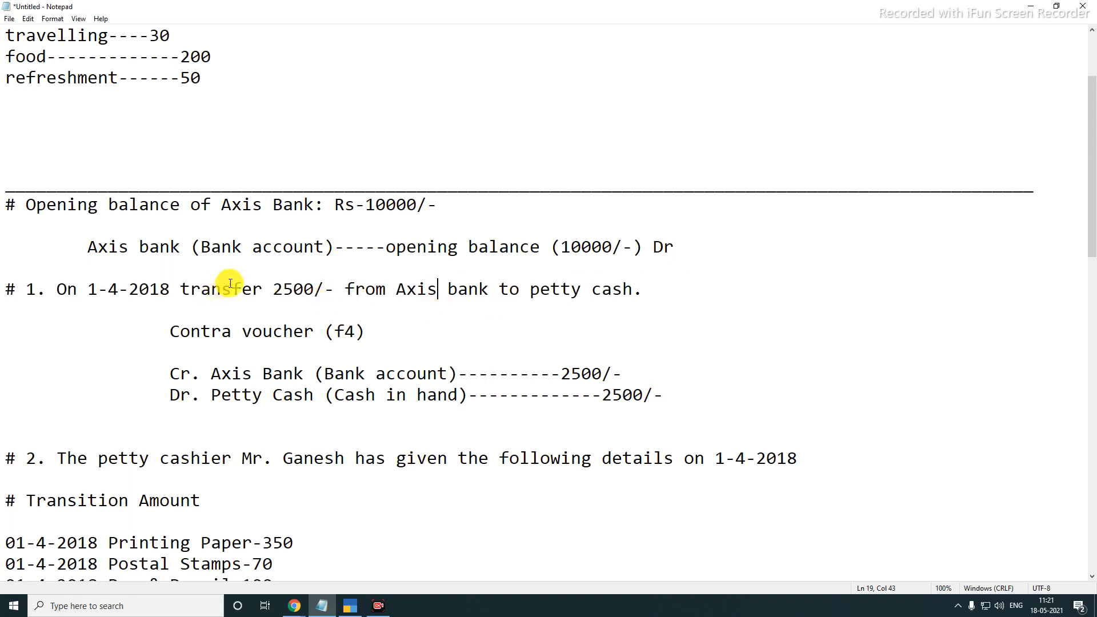
Examine transaction 1's contra voucher entry, checking the credit and debit ledgers, their groups and the transfer amounts.
drag(274, 290, 315, 289)
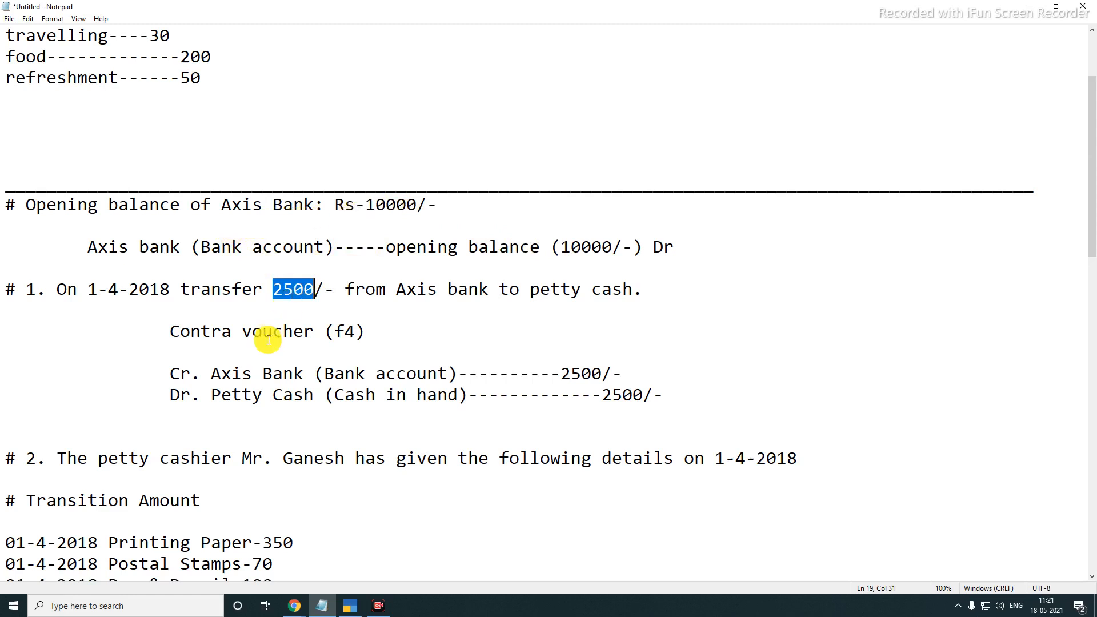
drag(169, 332, 639, 405)
click(600, 422)
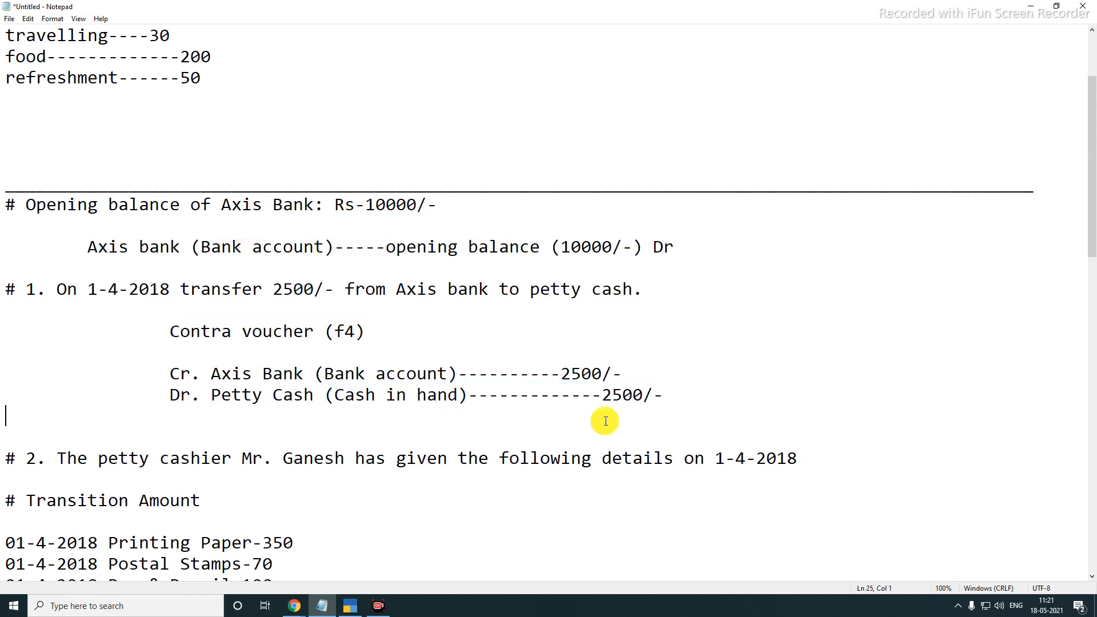
drag(8, 289, 600, 309)
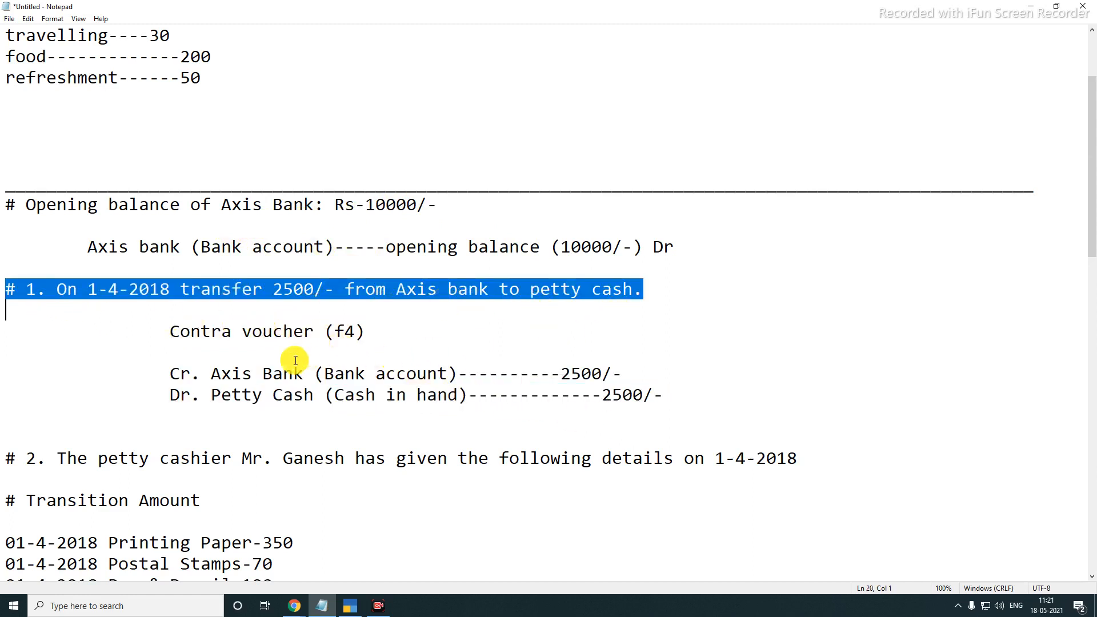
drag(171, 333, 372, 339)
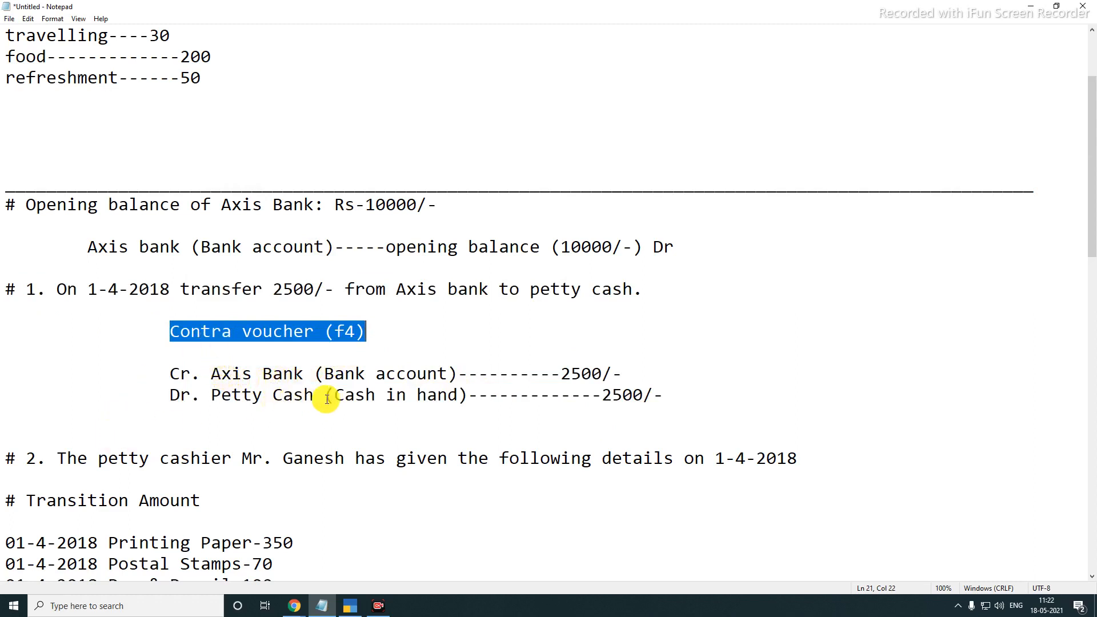
drag(347, 396, 472, 398)
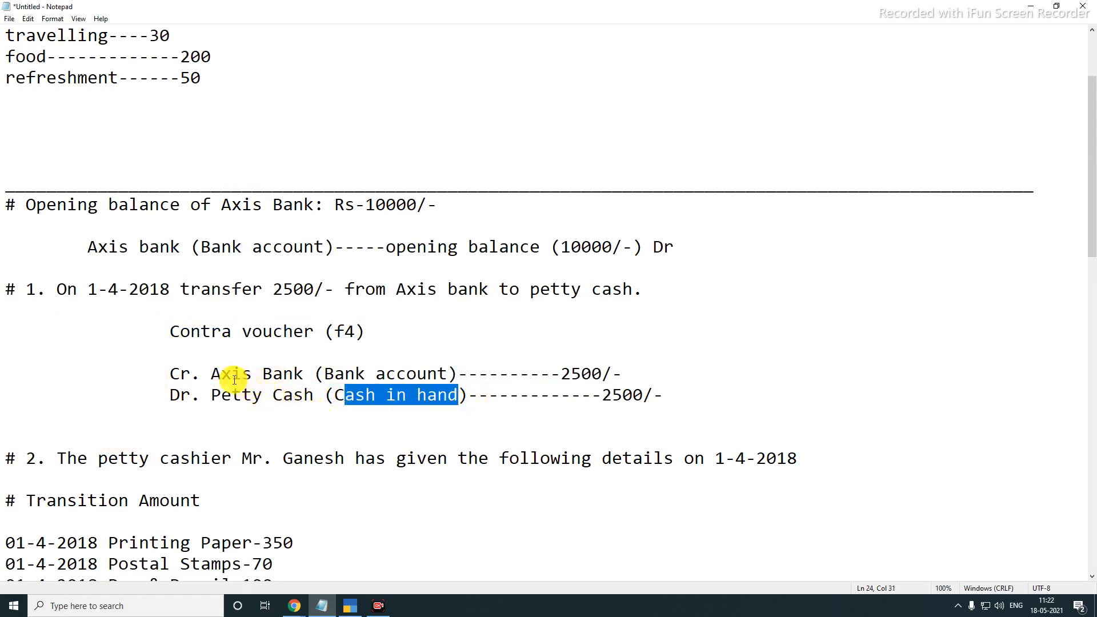
drag(209, 375, 450, 373)
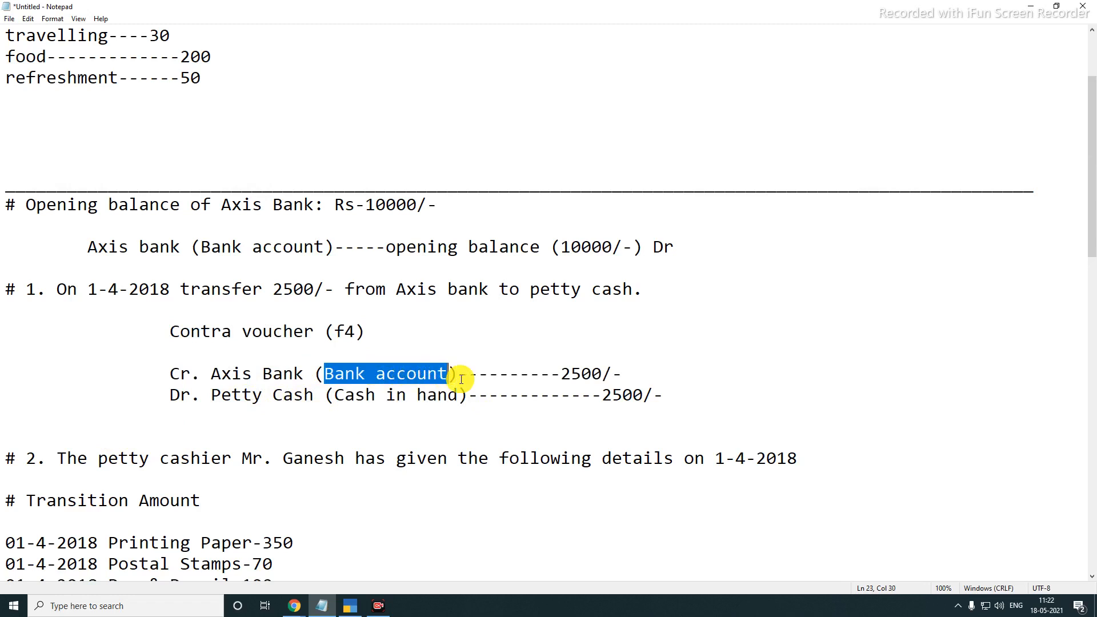
drag(562, 373, 599, 374)
drag(180, 395, 471, 403)
drag(612, 395, 643, 394)
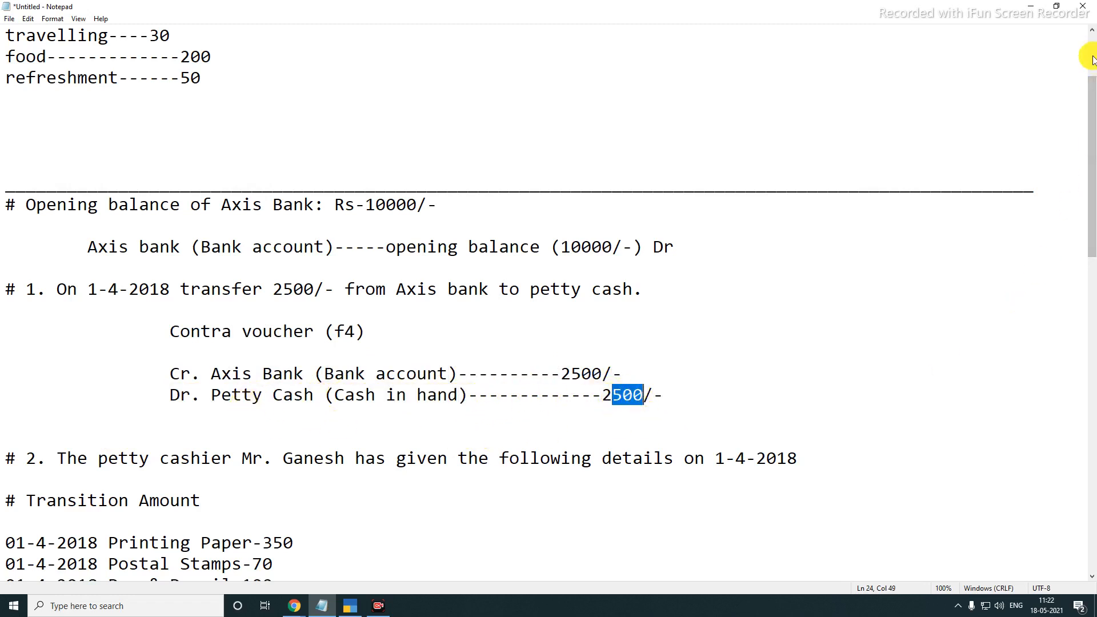
Examine transaction 2's statement and the petty cashier's dated expense lines for printing paper, postal stamps, and pen and pencil.
drag(1093, 117, 1092, 181)
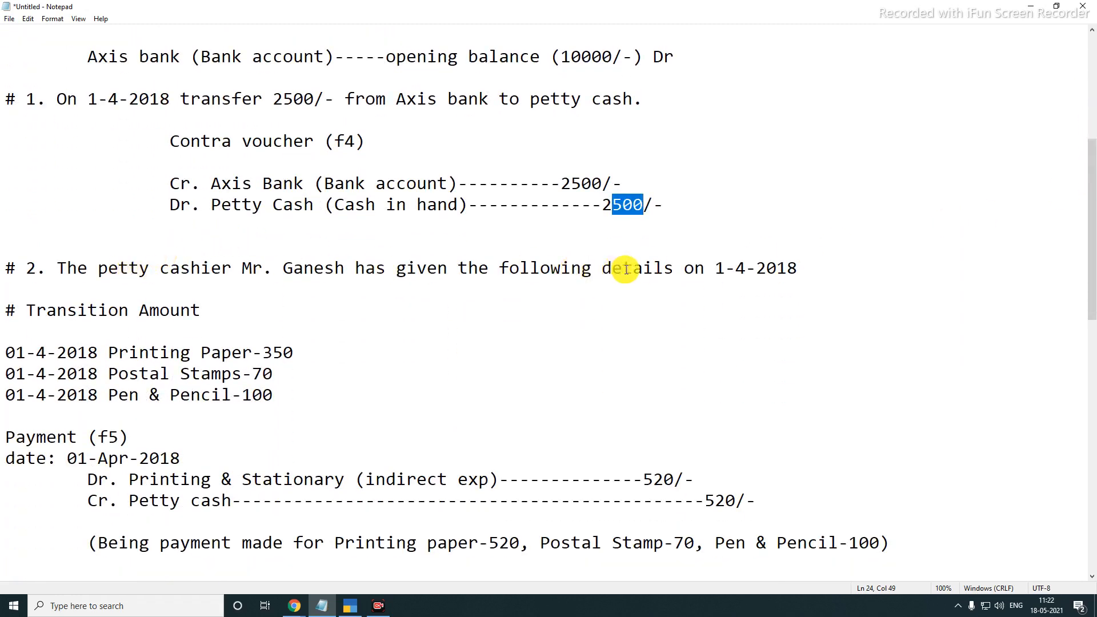
drag(6, 268, 801, 270)
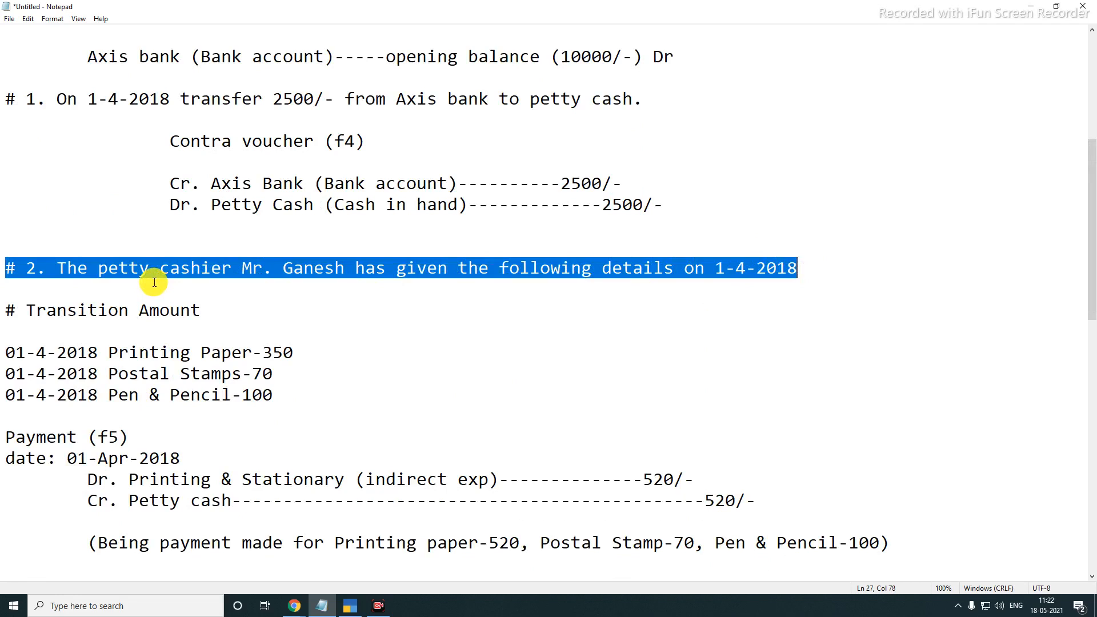
click(169, 268)
drag(170, 269, 344, 268)
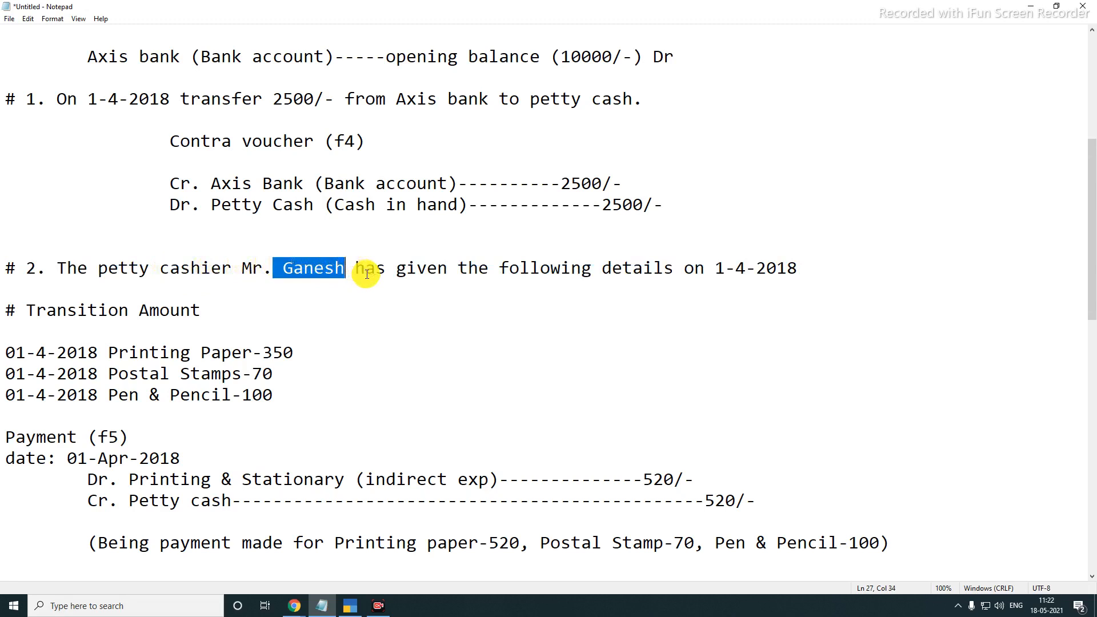
drag(800, 271, 280, 270)
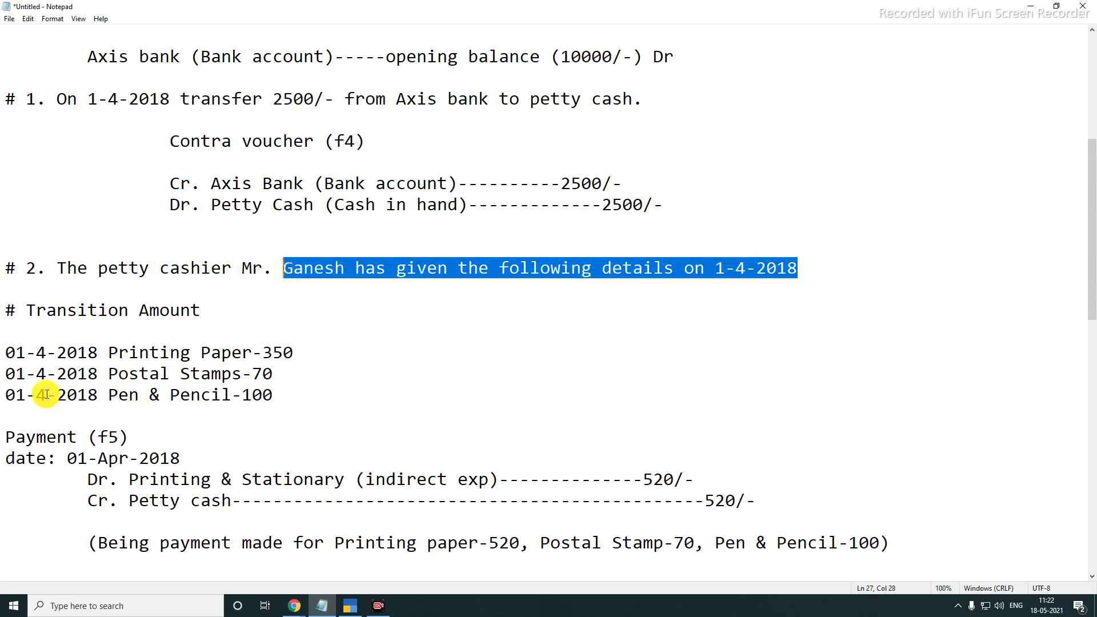
mouse_move(5, 354)
mouse_down()
mouse_move(216, 358)
mouse_move(290, 392)
mouse_up()
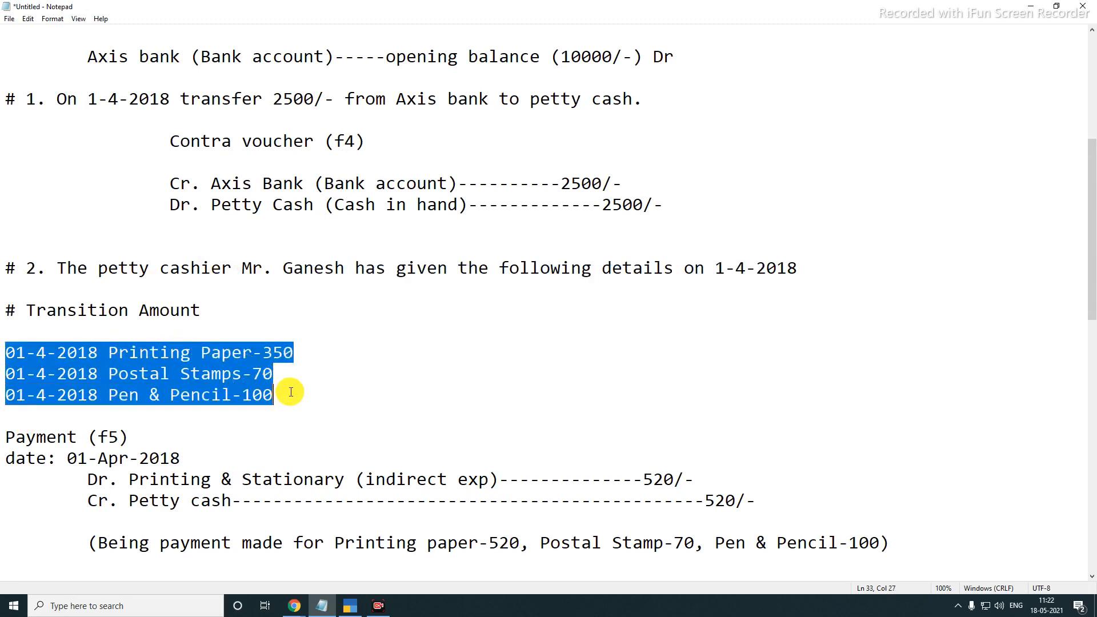
drag(16, 353, 36, 353)
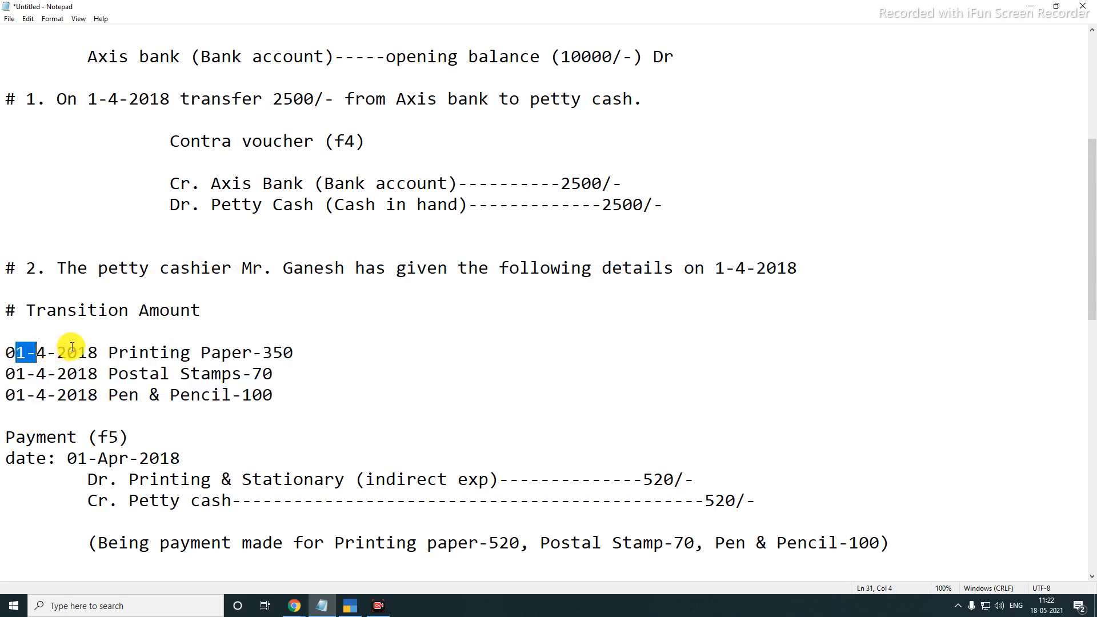
drag(108, 353, 294, 353)
drag(5, 374, 42, 375)
drag(109, 374, 253, 373)
click(253, 373)
double_click(253, 373)
drag(5, 395, 335, 397)
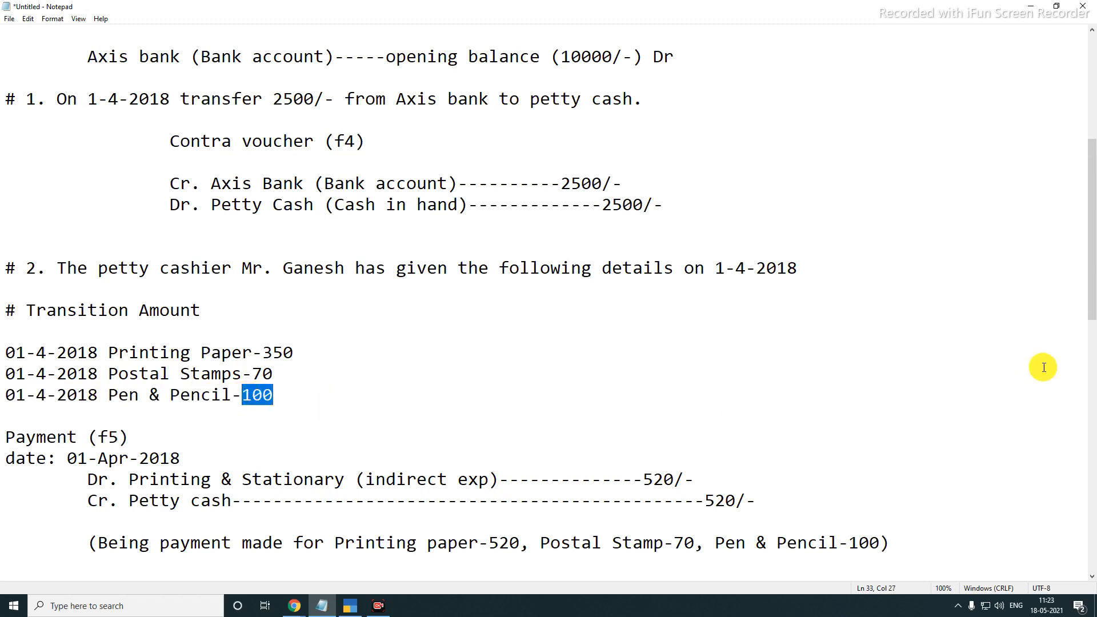
Examine the expense dates for 01-4-2018 and the matching payment voucher's type, date and Printing & Stationary debit ledger.
drag(1094, 255, 1094, 293)
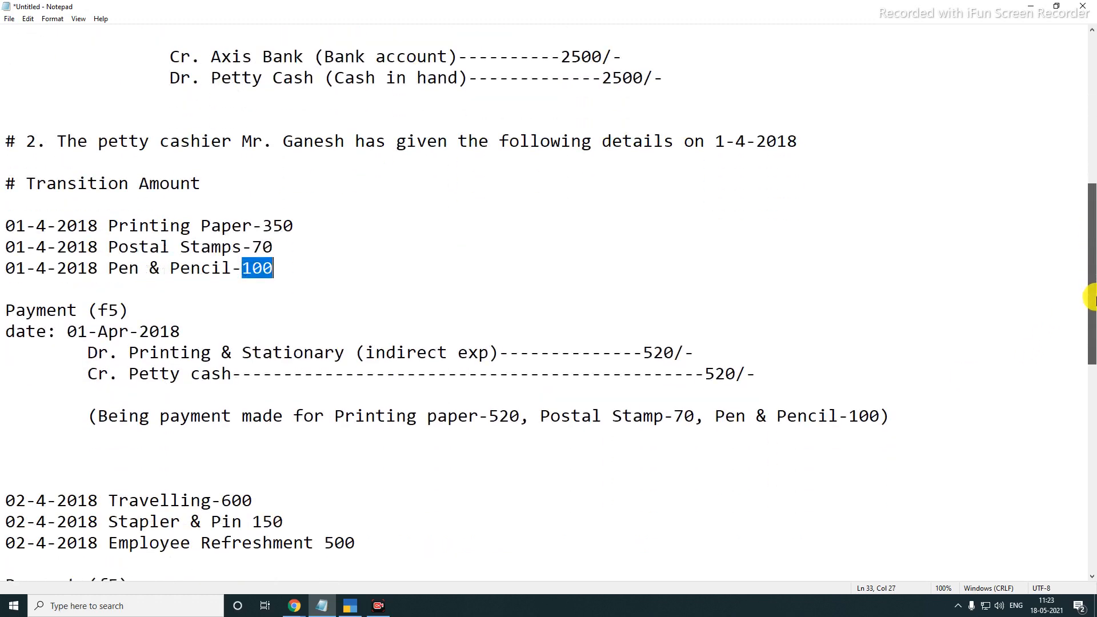
drag(2, 216, 270, 274)
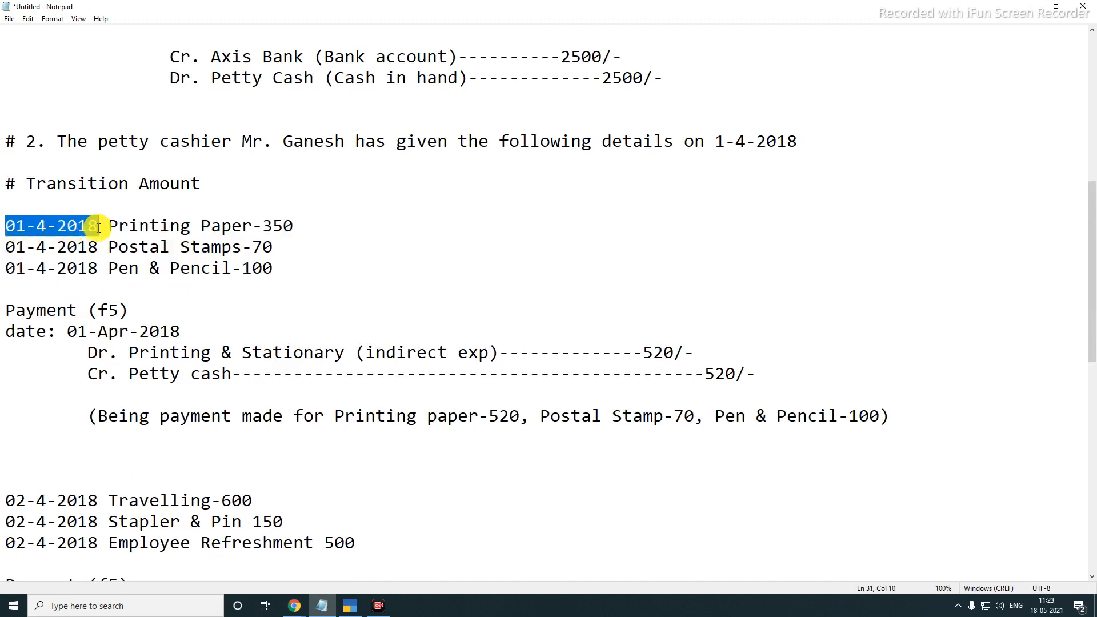
drag(7, 247, 89, 247)
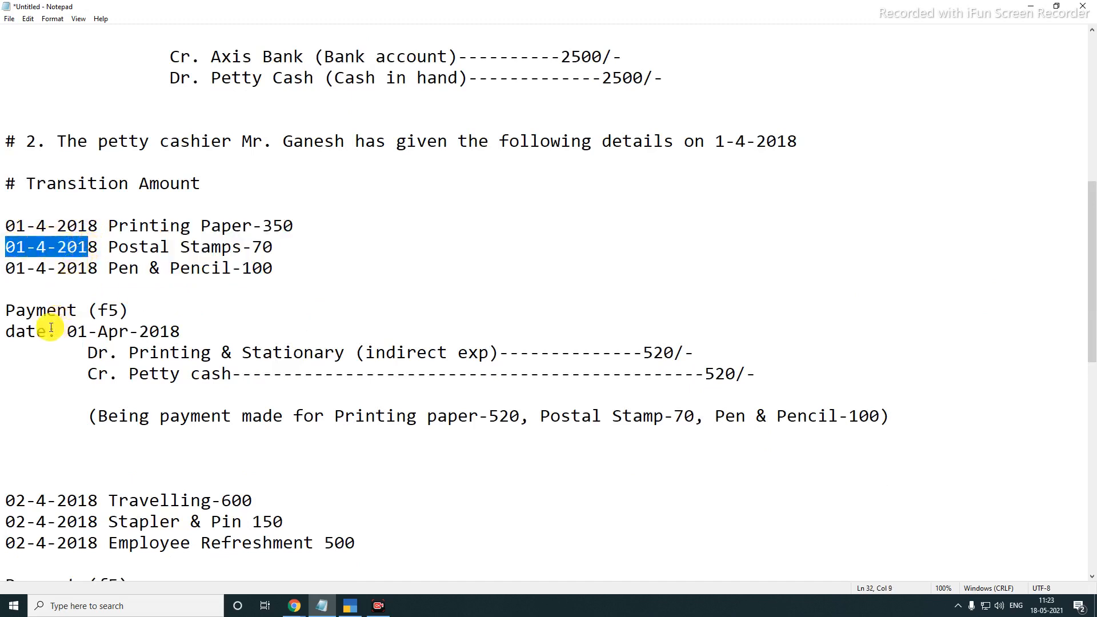
drag(6, 311, 131, 315)
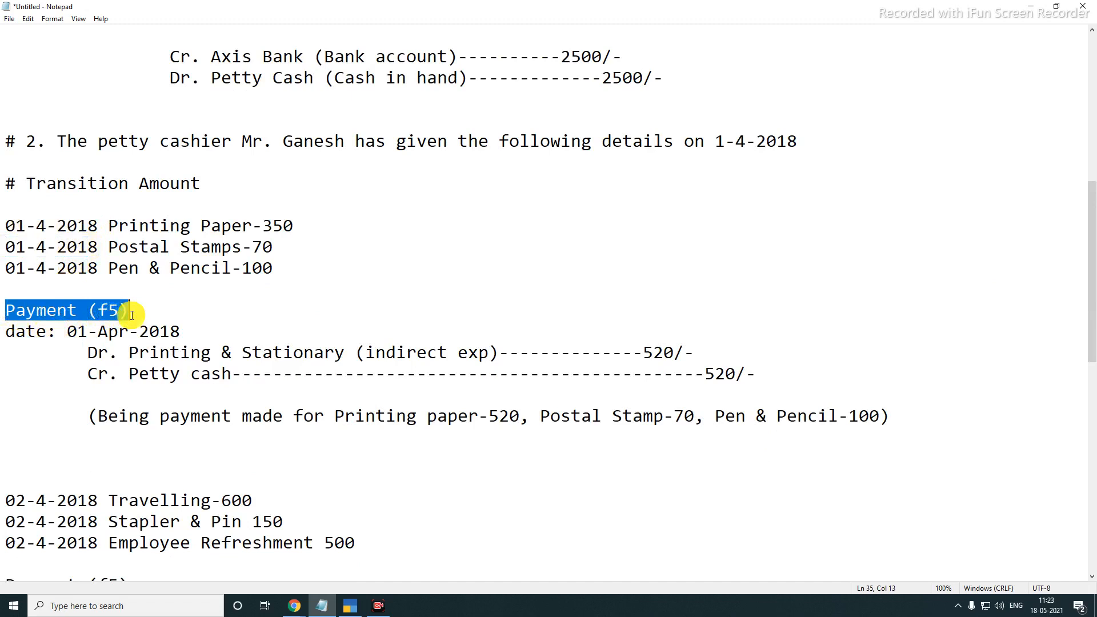
drag(1, 334, 188, 333)
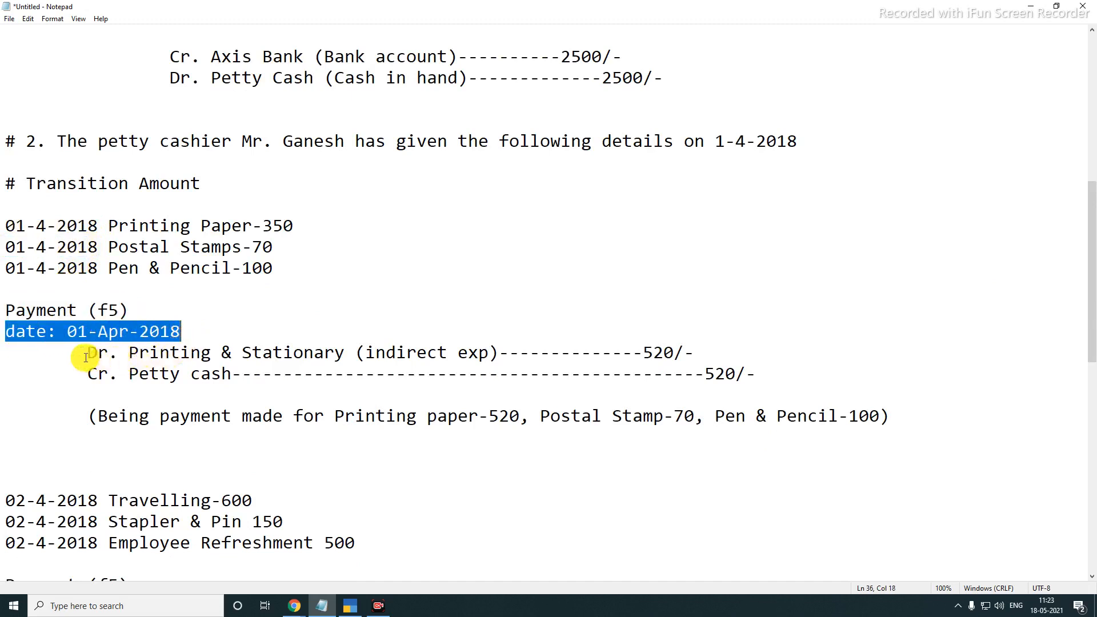
drag(88, 353, 153, 356)
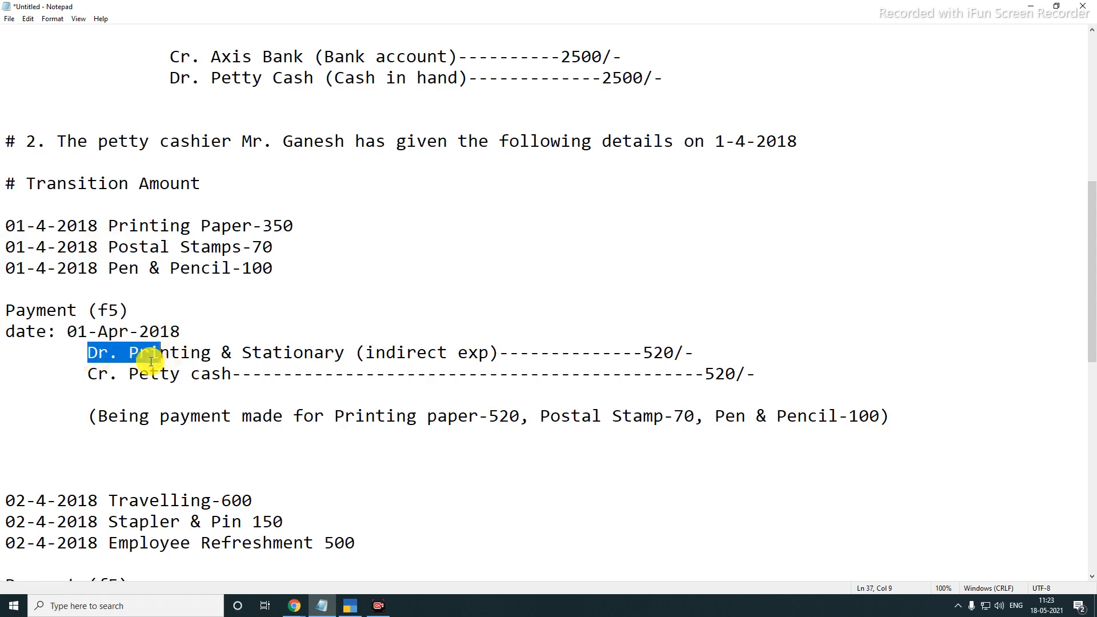
click(169, 371)
drag(131, 352, 335, 355)
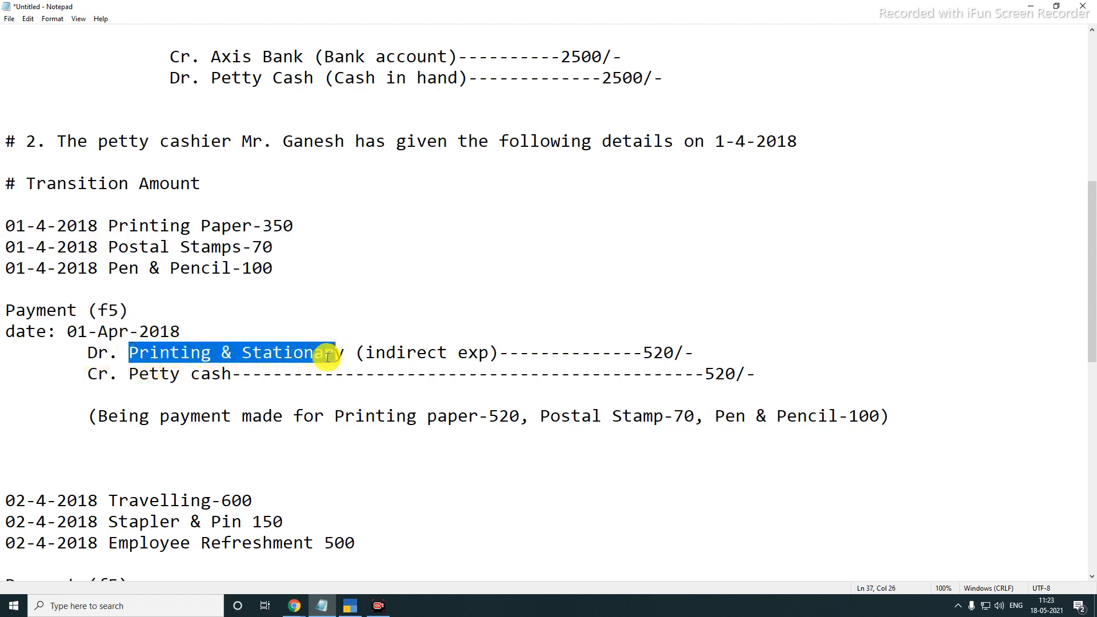
Examine the printing paper, postal stamps, and pen and pencil items with their amounts as the make-up of the Printing & Stationary debit.
drag(108, 227, 252, 227)
drag(109, 246, 243, 249)
drag(109, 268, 229, 272)
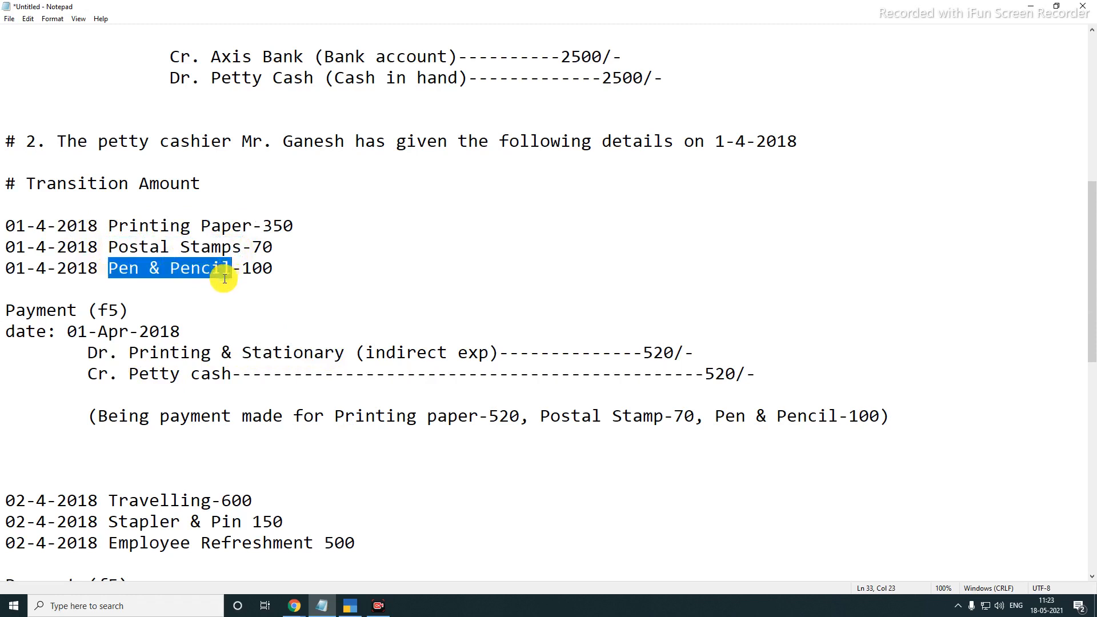
drag(252, 247, 280, 270)
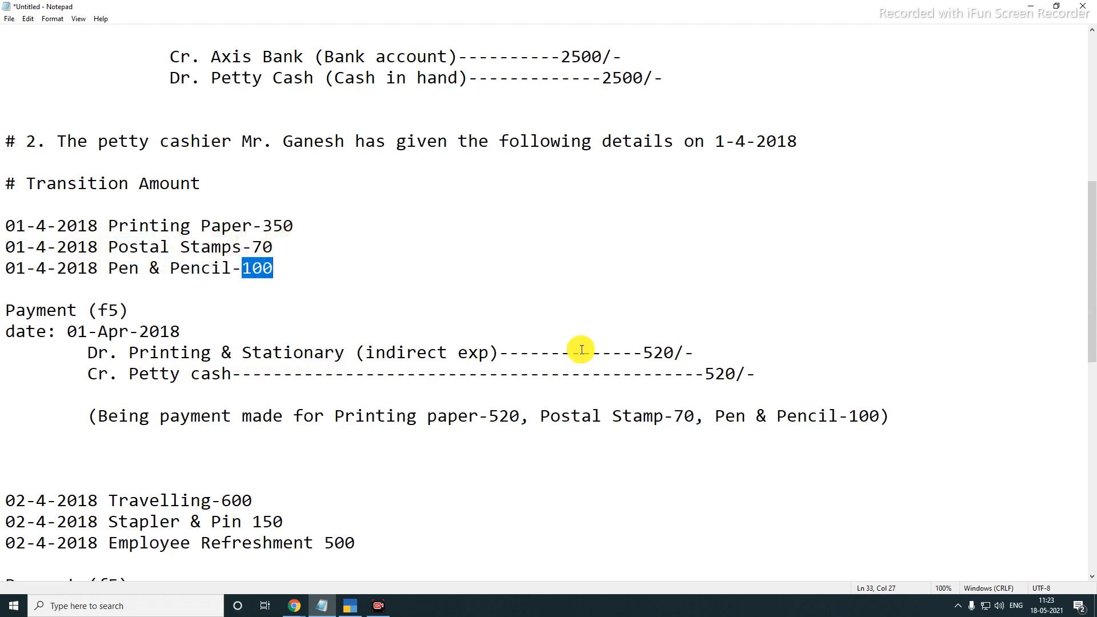
drag(272, 225, 311, 228)
drag(252, 247, 303, 272)
Check the 01-Apr-2018 voucher's indirect expense group, its debit amount and the petty cash credit line.
drag(118, 353, 491, 354)
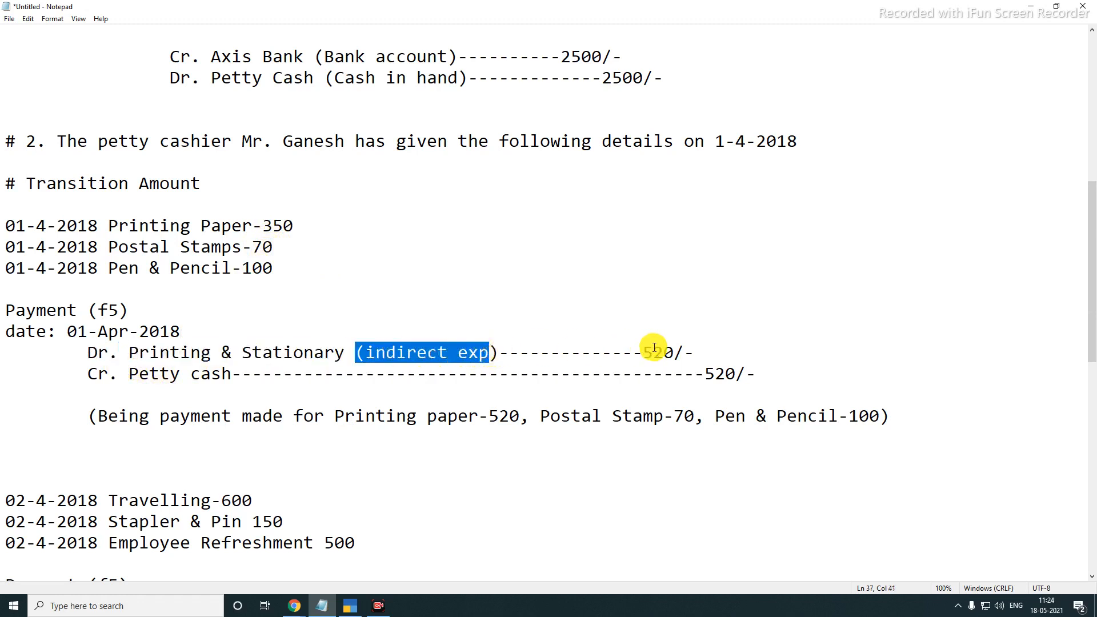
drag(643, 353, 685, 352)
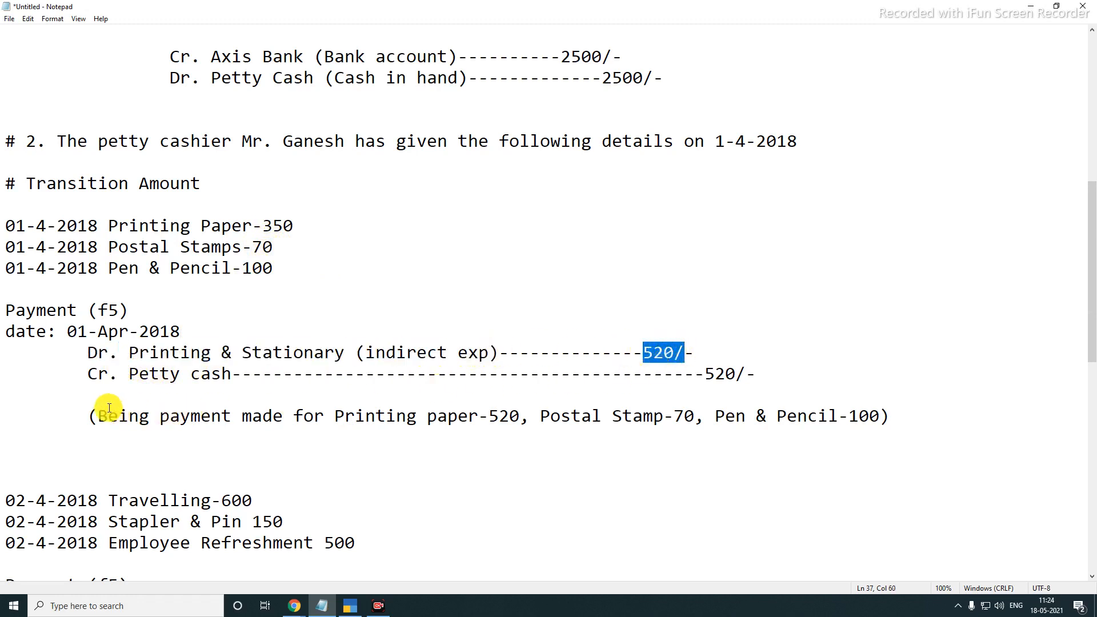
drag(89, 374, 758, 375)
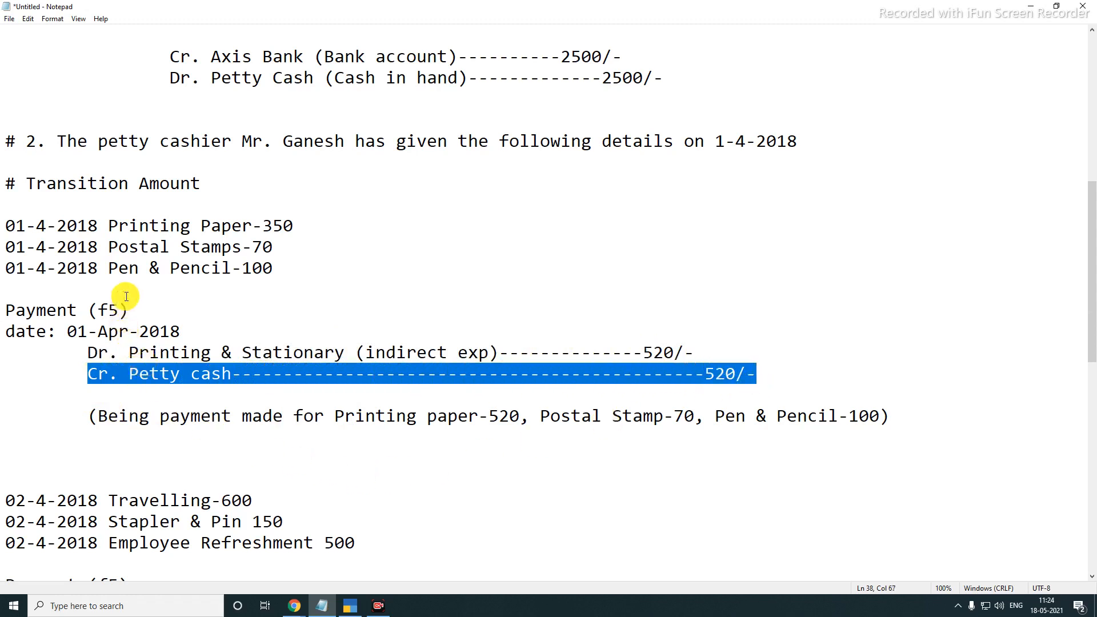
click(148, 382)
drag(130, 353, 332, 353)
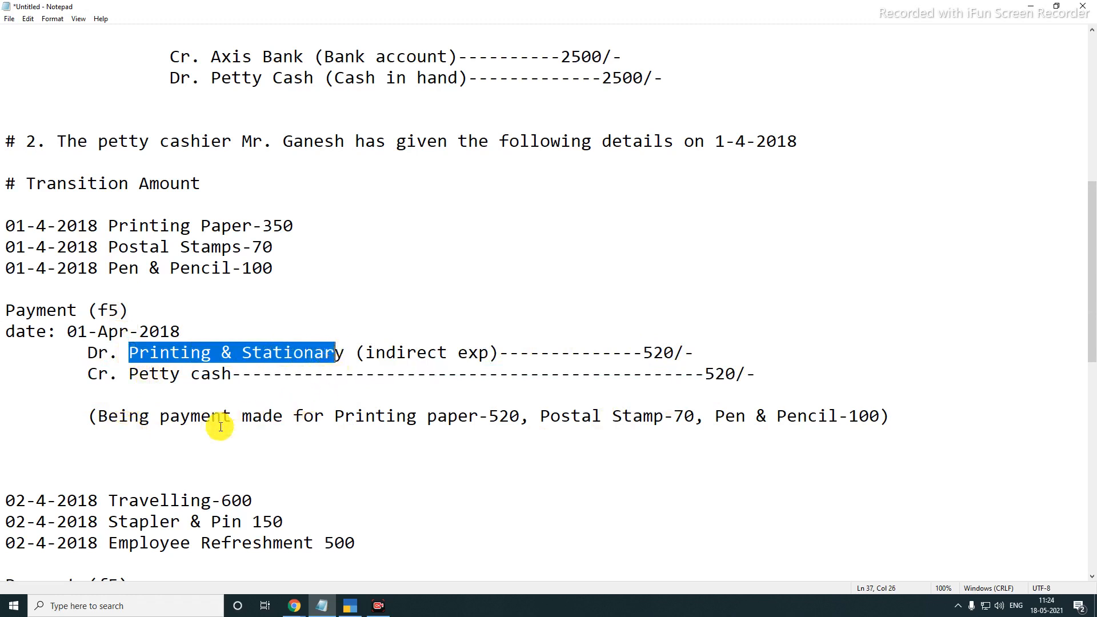
Correct the printing paper amount in the 01-Apr-2018 voucher's narration to 350.
drag(88, 416, 459, 449)
click(459, 449)
drag(336, 417, 541, 417)
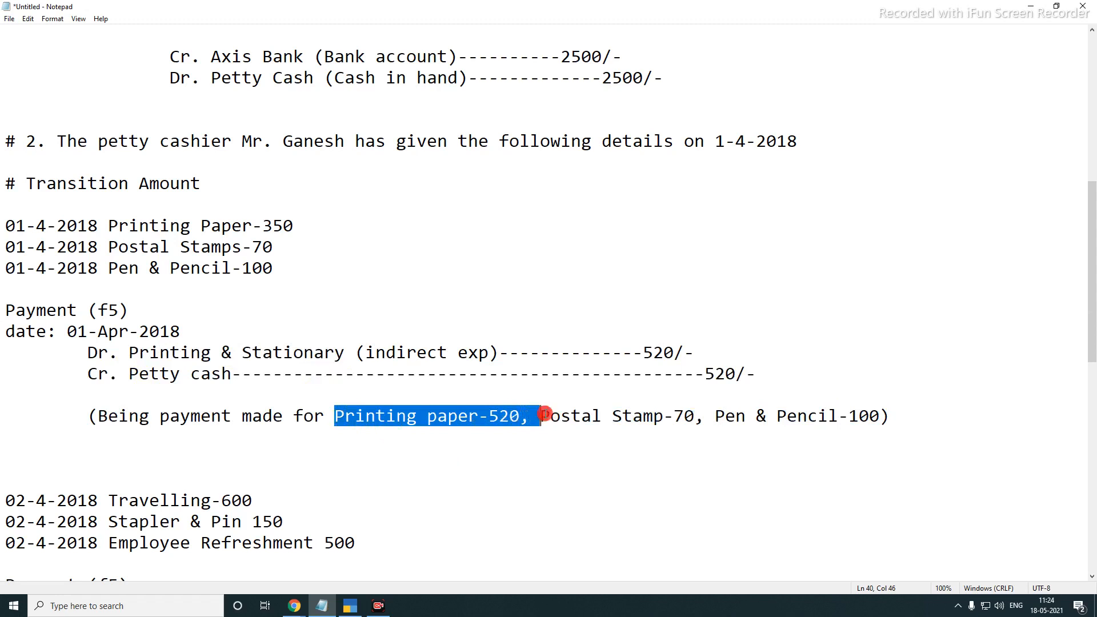
click(502, 417)
key(BackSpace)
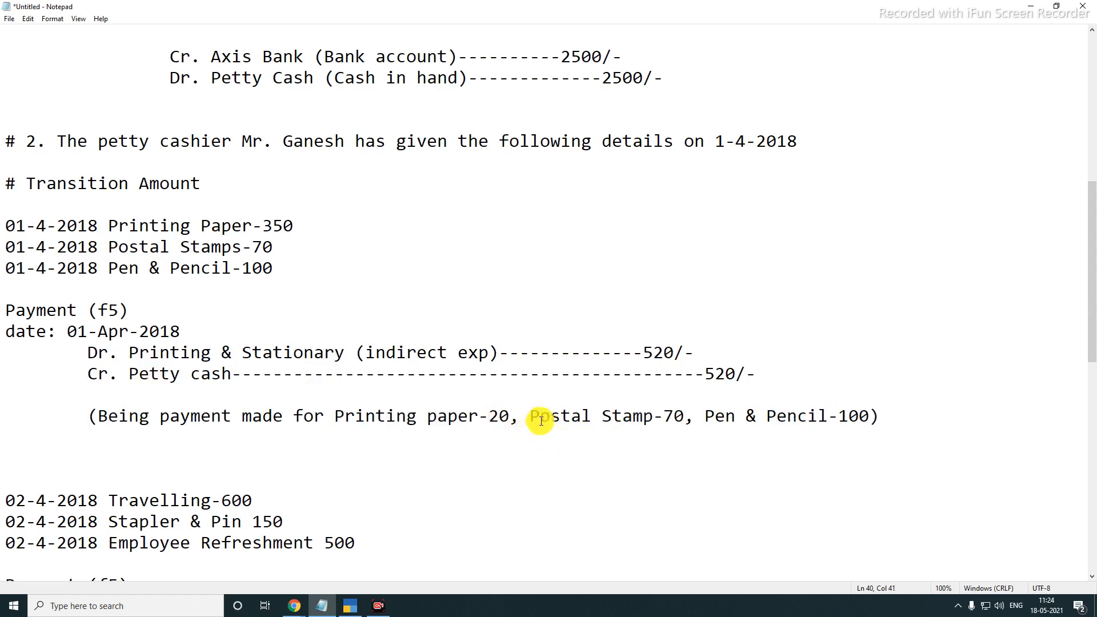
text(3)
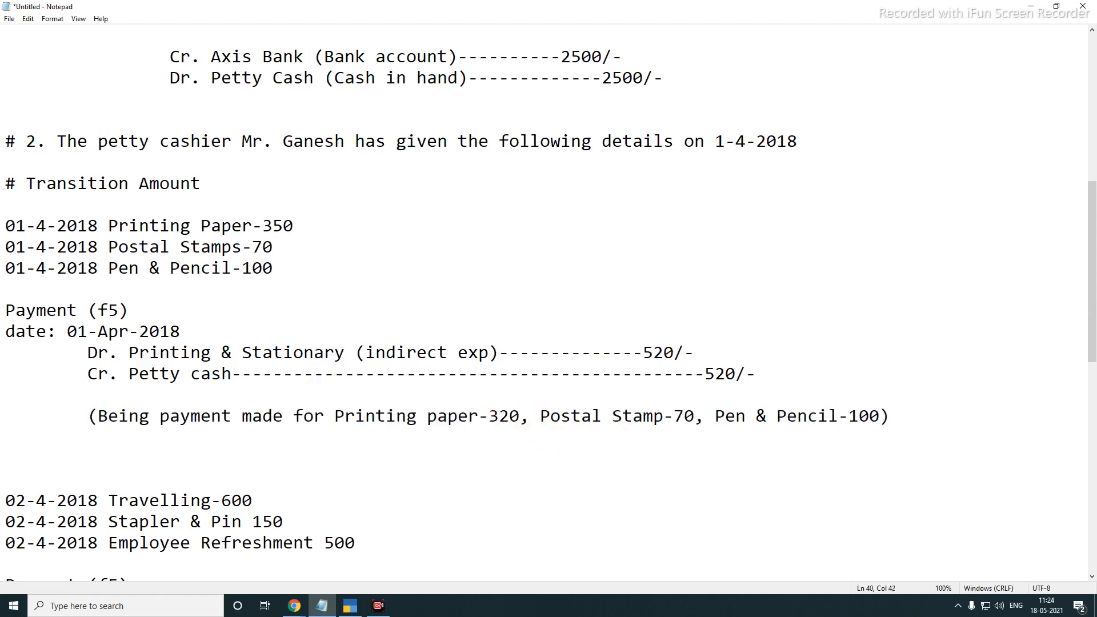
key(Delete)
text(5)
Review the rest of the 01-Apr-2018 narration and the whole payment voucher entry, including its debit ledger.
drag(573, 417, 880, 417)
mouse_move(7, 309)
mouse_down()
mouse_move(510, 416)
mouse_move(874, 416)
mouse_up()
click(269, 376)
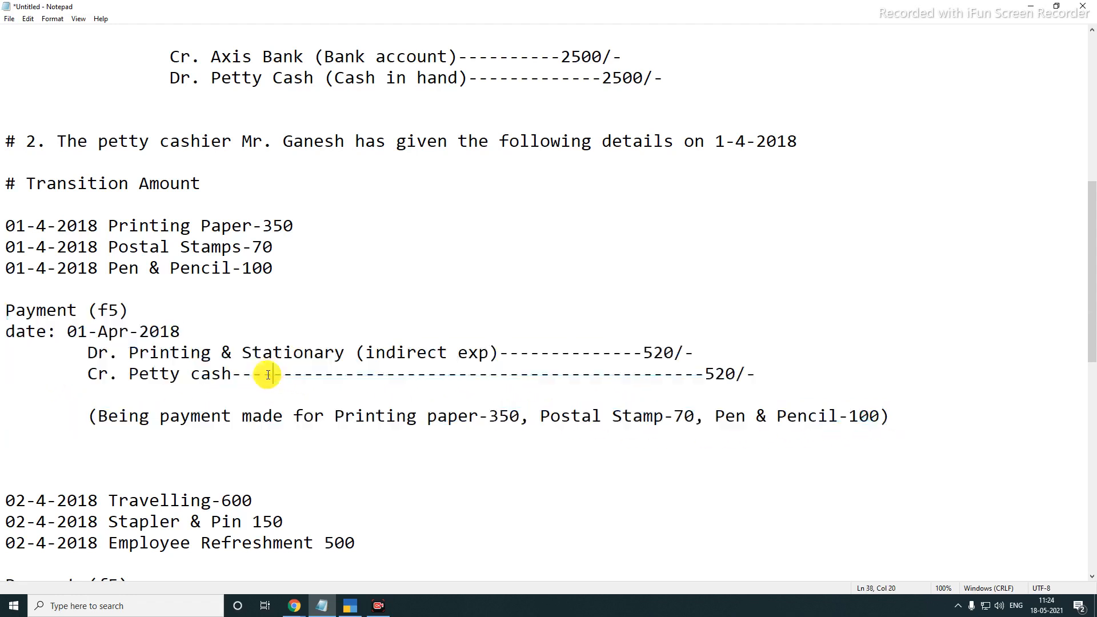
drag(139, 354, 345, 354)
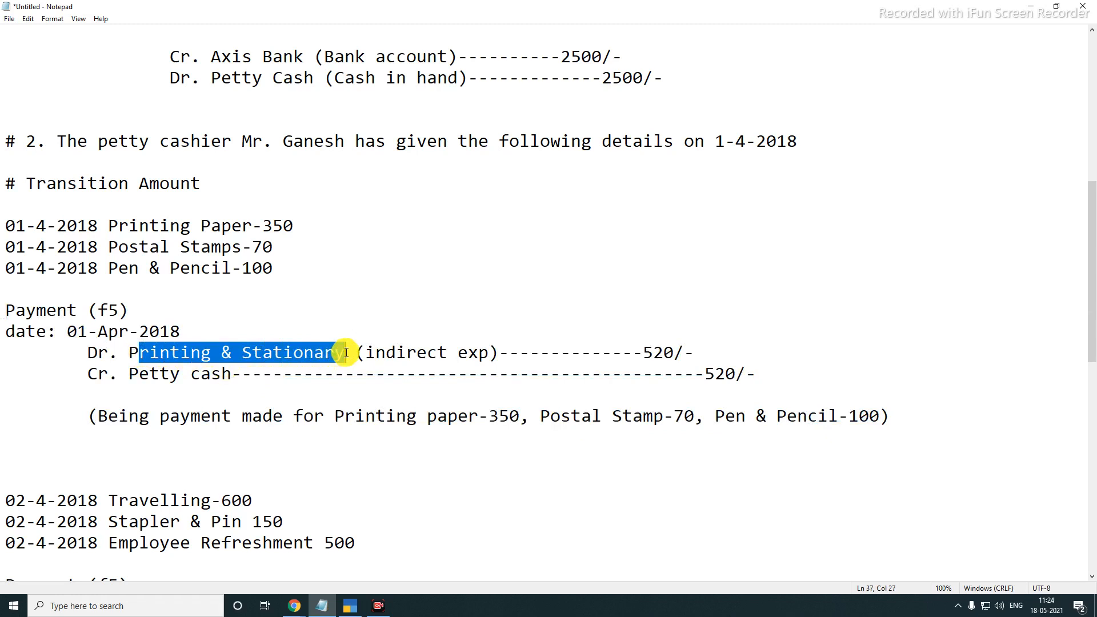
Examine the 02-4-2018 expense lines for travelling, stapler and pin, and employee refreshment with their amounts.
drag(1093, 266, 1090, 347)
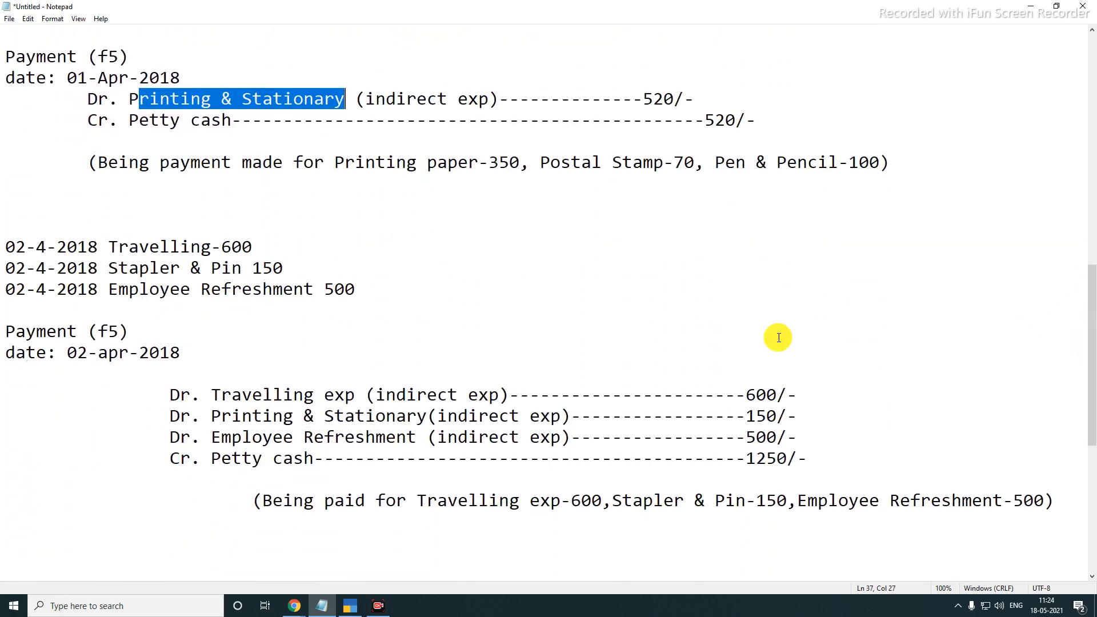
click(4, 249)
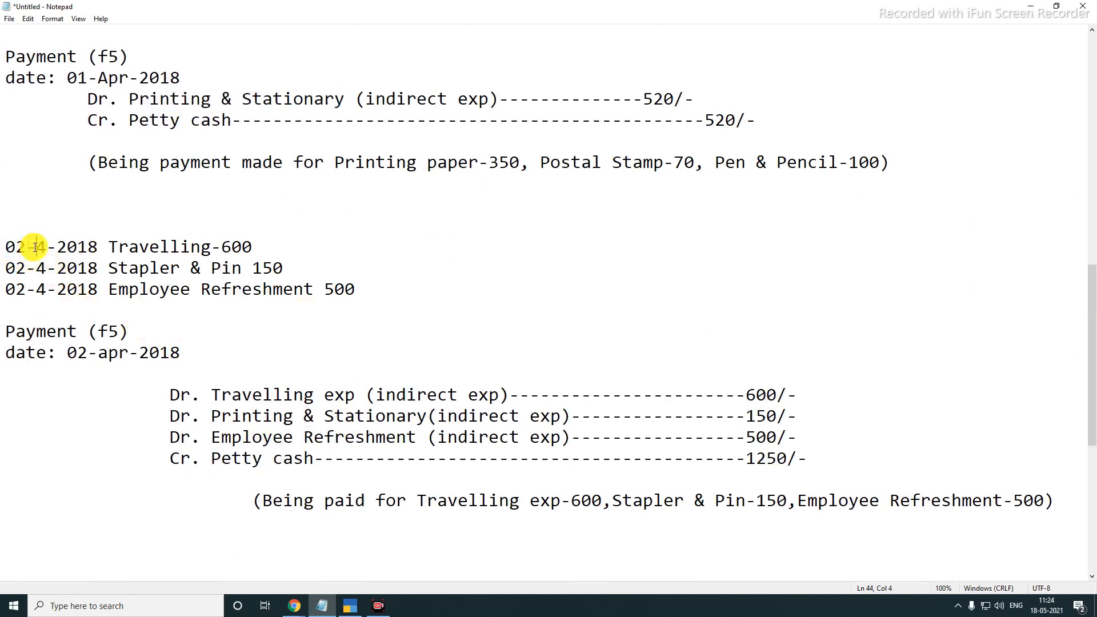
drag(48, 246, 251, 247)
drag(5, 268, 292, 269)
drag(108, 270, 285, 270)
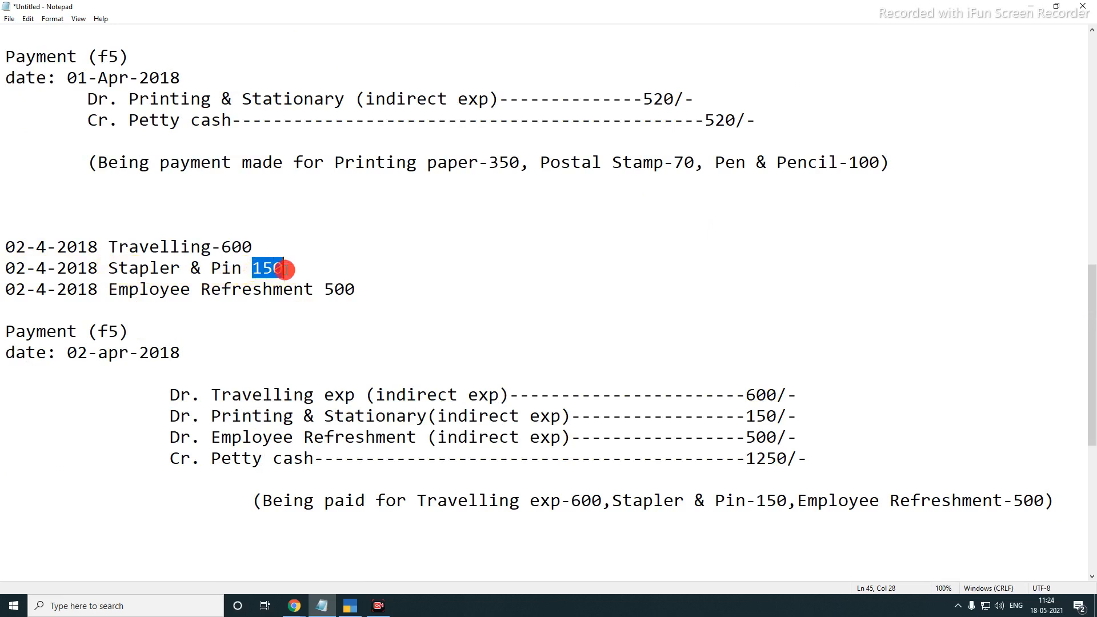
drag(1, 293, 377, 290)
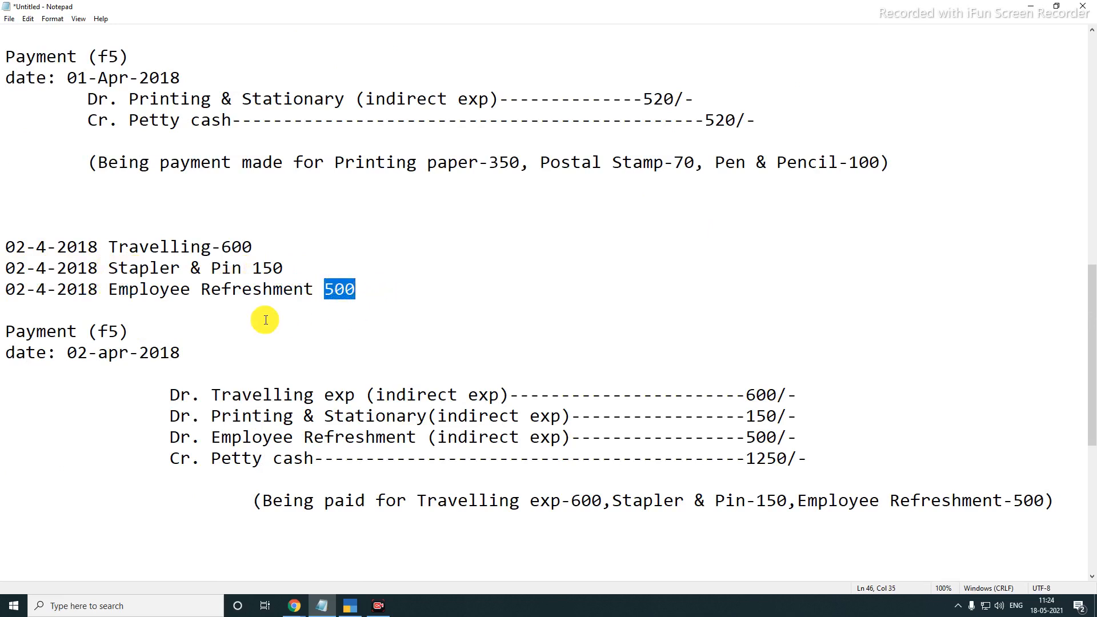
Examine the 02-apr-2018 payment voucher's type and date, matching each debit ledger to its expense line.
drag(4, 332, 150, 331)
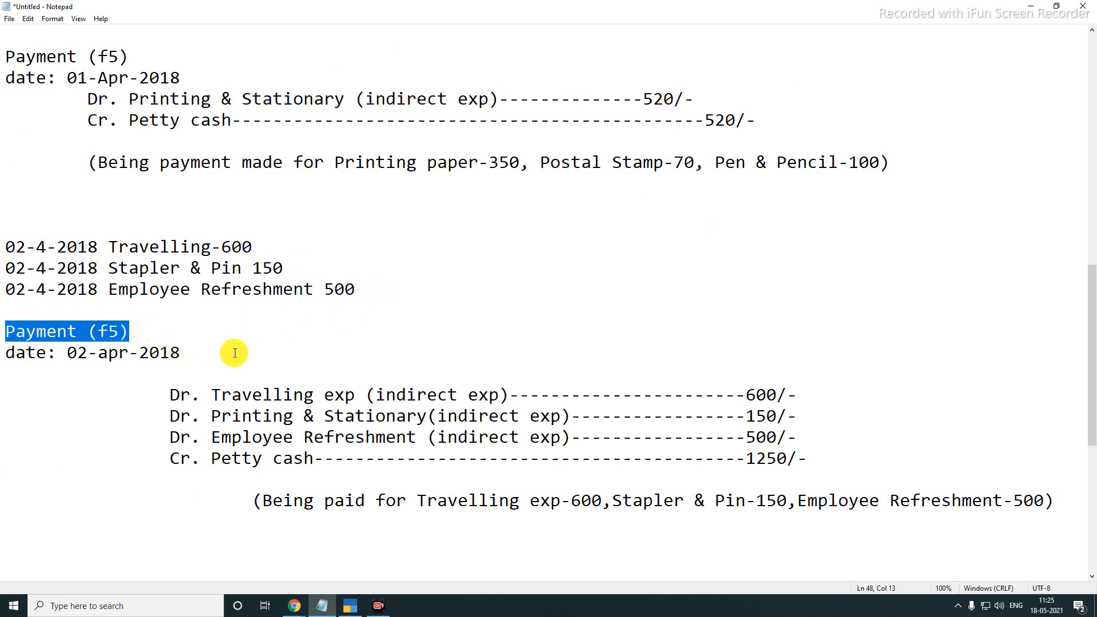
drag(5, 354, 201, 354)
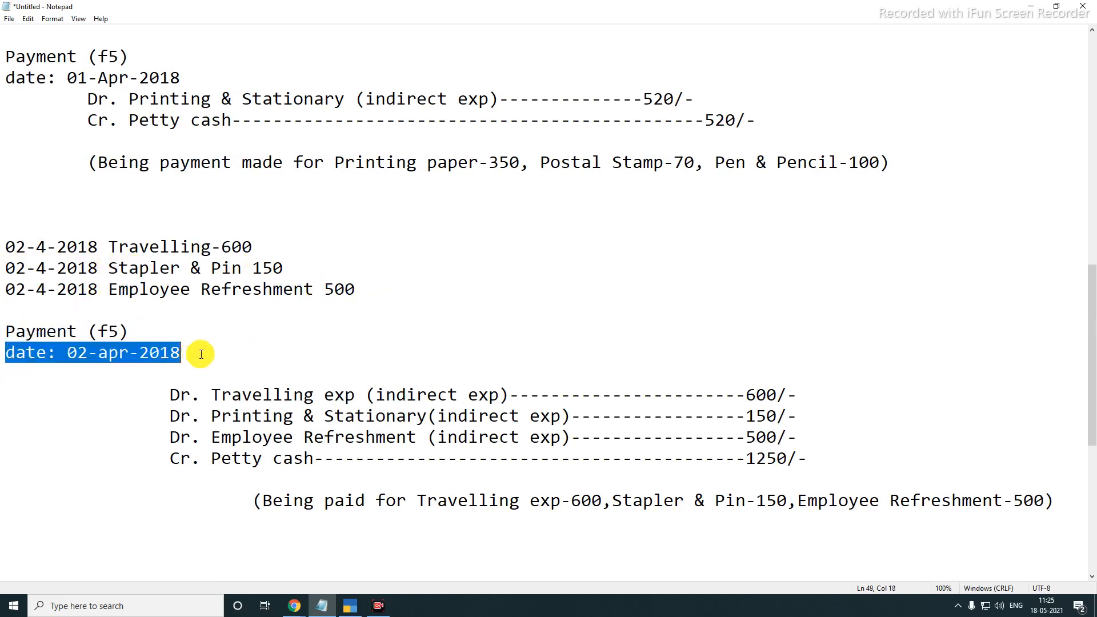
drag(210, 395, 368, 396)
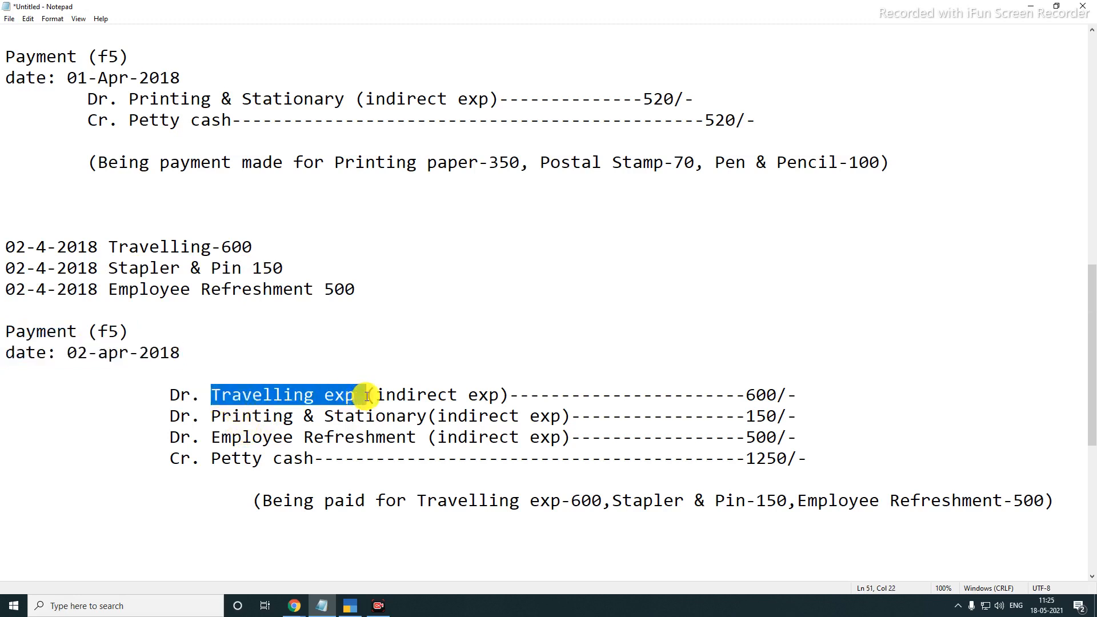
drag(109, 247, 253, 247)
drag(200, 395, 501, 394)
drag(221, 416, 403, 418)
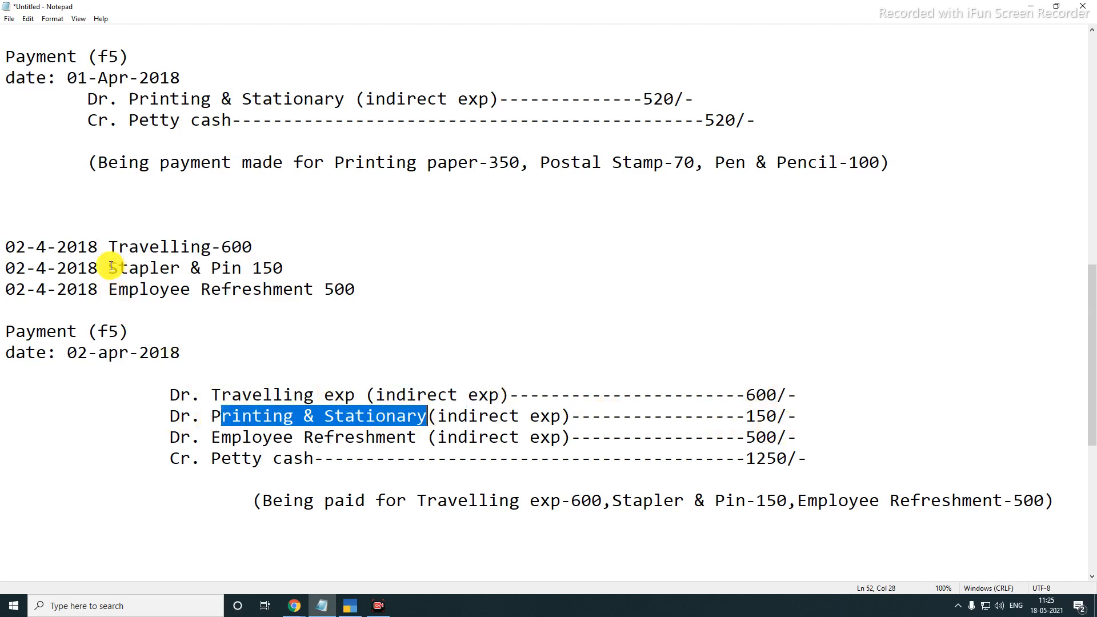
drag(107, 269, 194, 269)
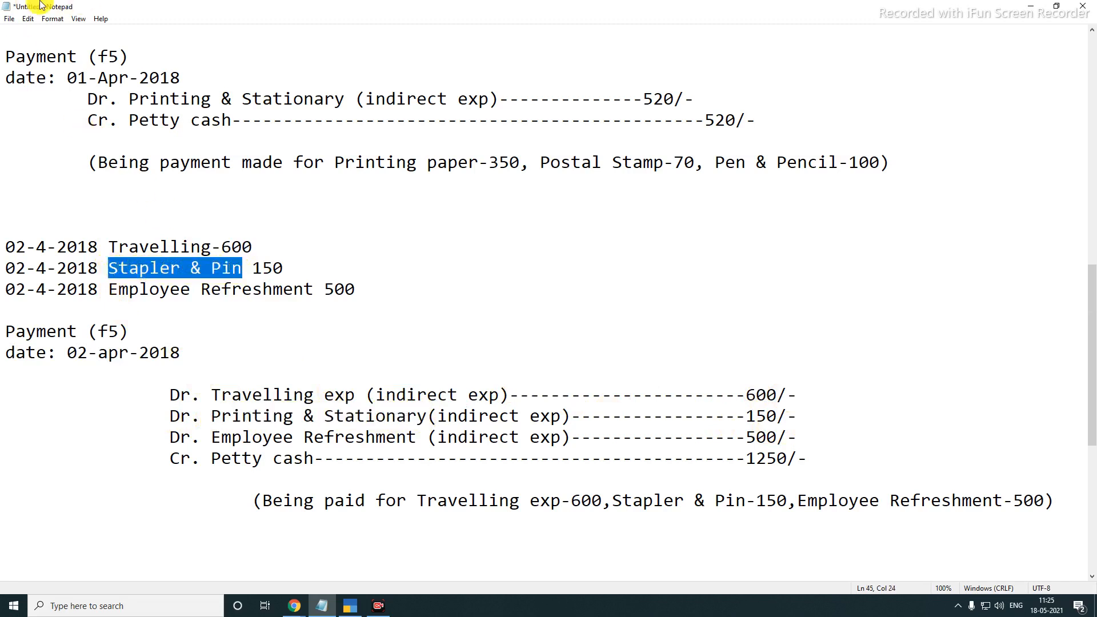
drag(202, 438, 415, 434)
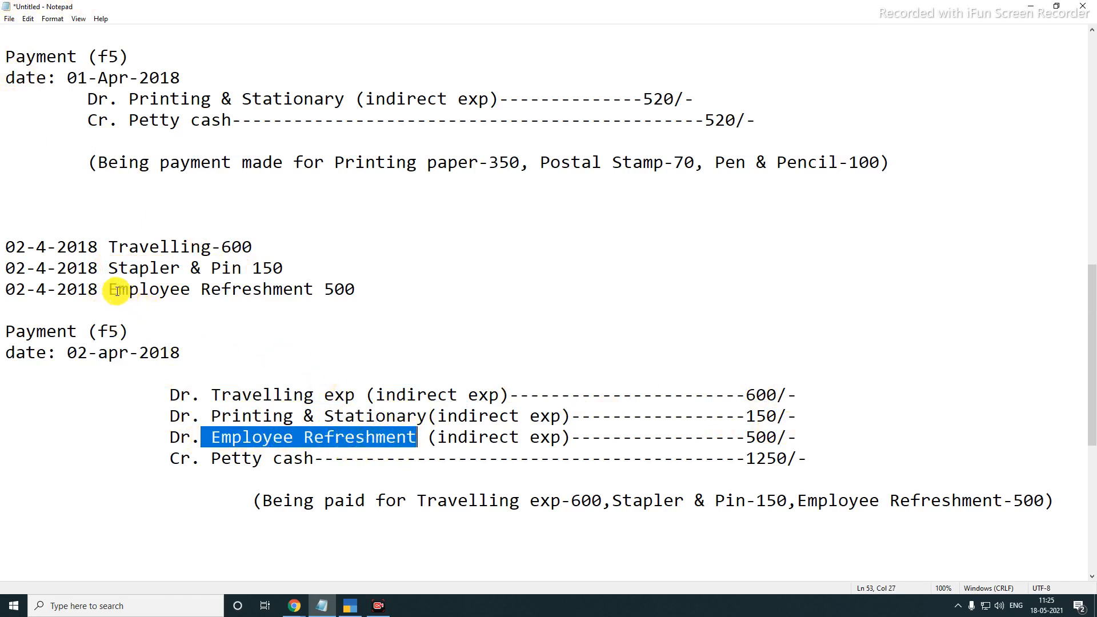
drag(110, 290, 367, 309)
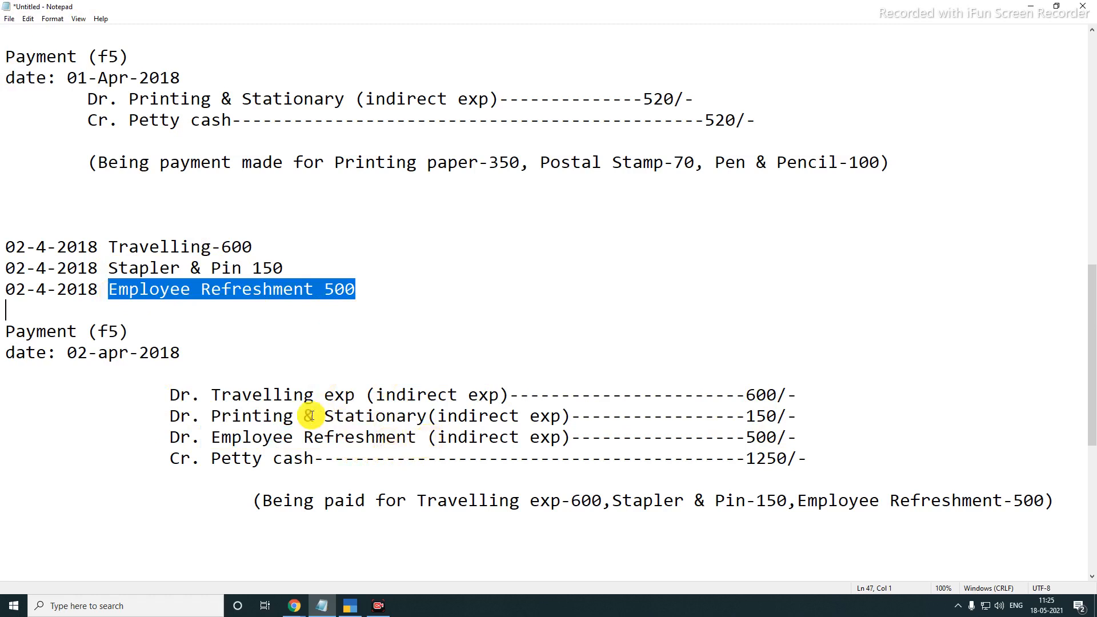
Review the 02-apr-2018 voucher's debit lines together, its petty cash credit line and the payment narration.
drag(213, 395, 371, 400)
drag(220, 418, 315, 417)
drag(7, 349, 333, 404)
drag(166, 392, 252, 445)
drag(169, 458, 809, 462)
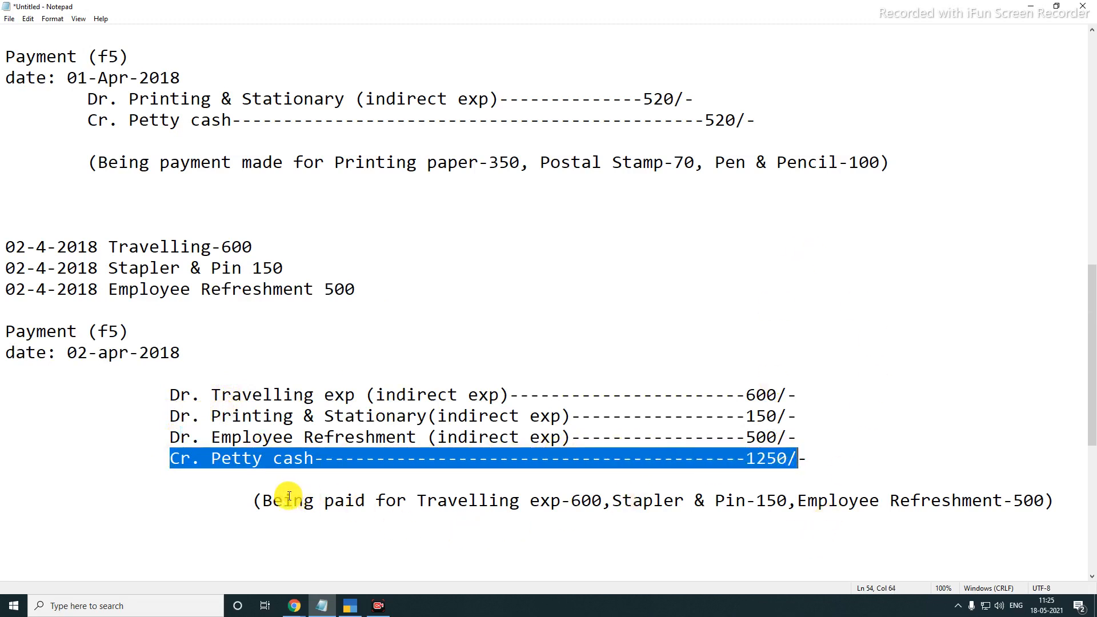
scroll(1093, 366, down, 3)
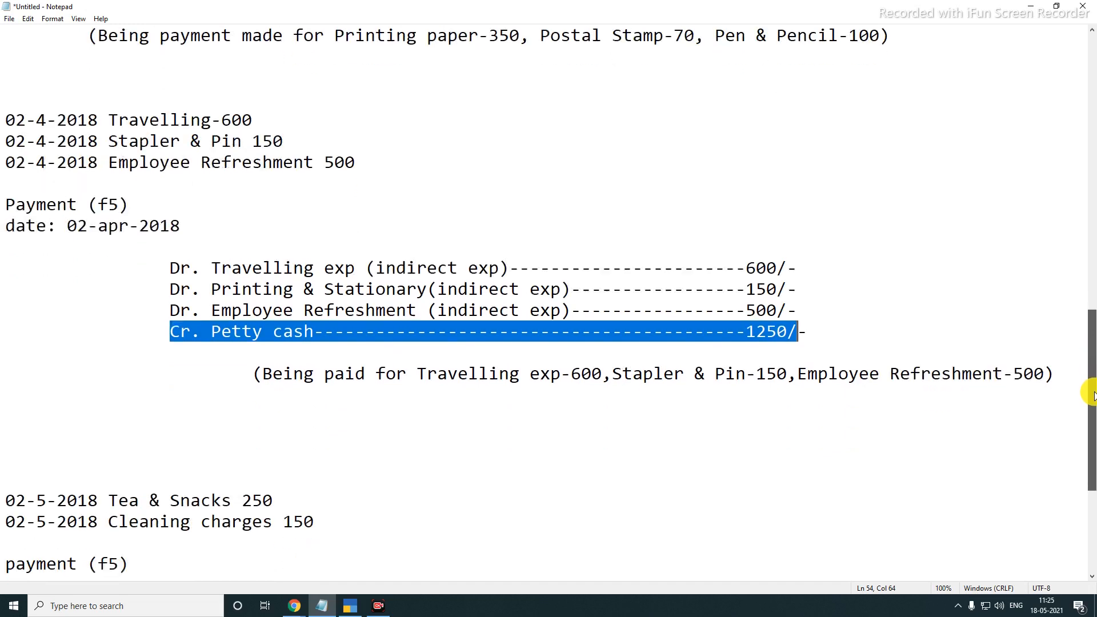
drag(222, 288, 791, 311)
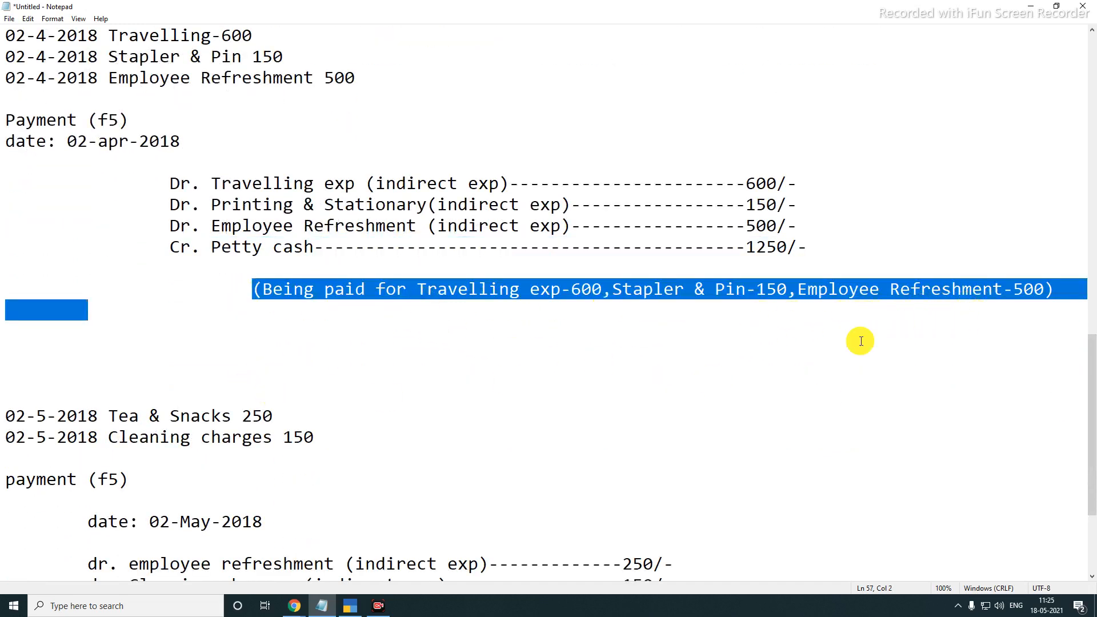
Examine the 02-5-2018 expense lines for tea and snacks and for cleaning charges.
scroll(1091, 371, down, 3)
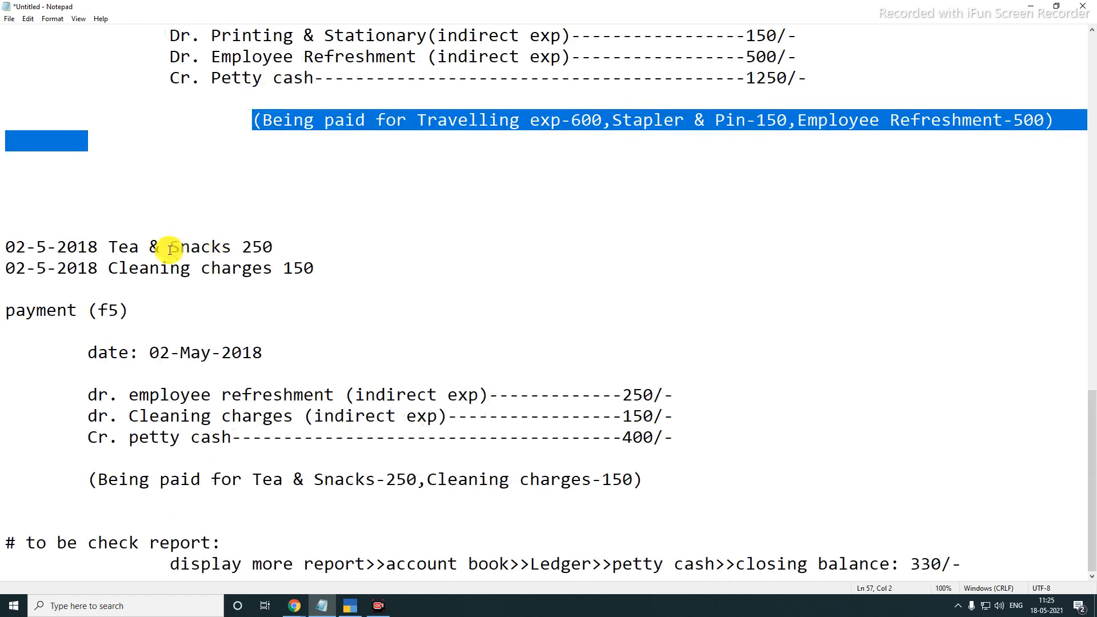
drag(98, 247, 6, 241)
drag(108, 247, 227, 249)
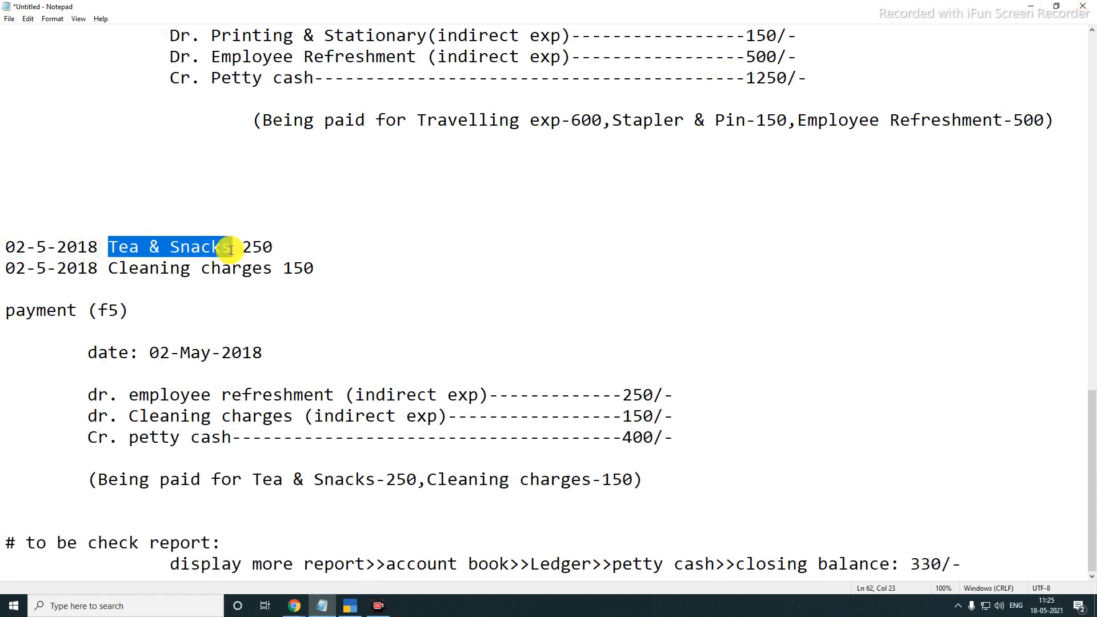
double_click(257, 247)
drag(7, 268, 271, 271)
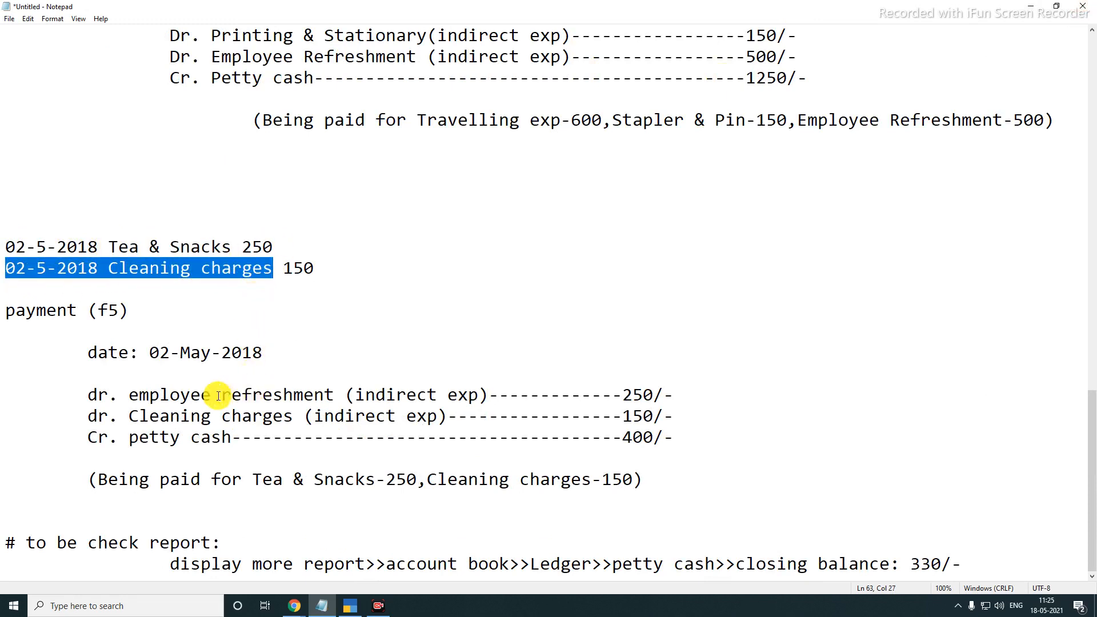
Review the 02-May-2018 payment voucher's cleaning charges debit, petty cash credit and payment narration.
drag(130, 416, 432, 418)
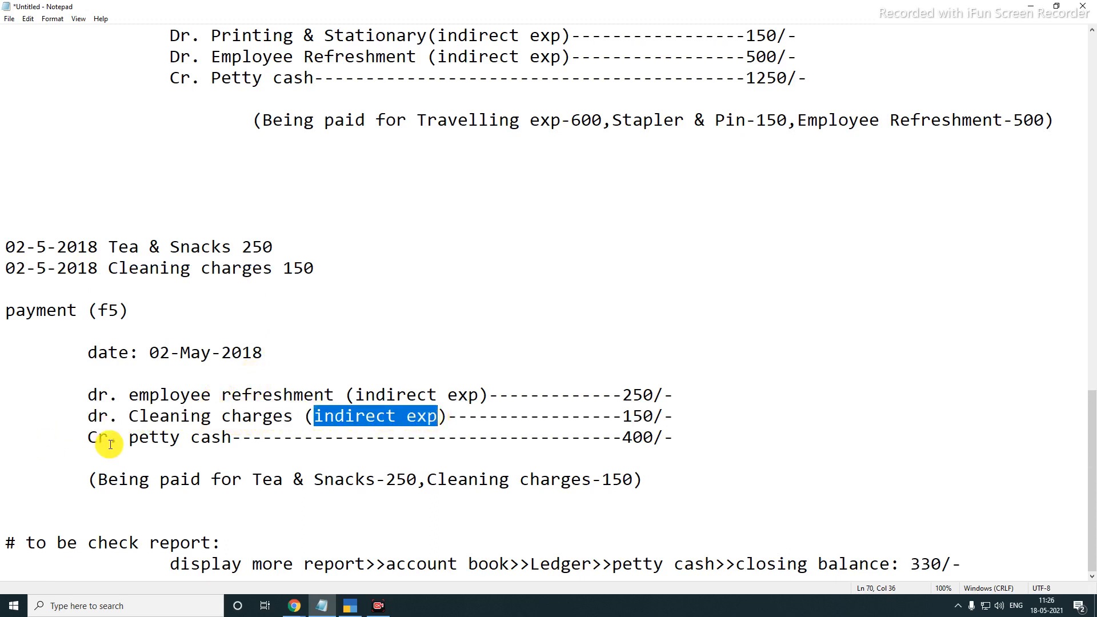
drag(108, 438, 226, 444)
click(233, 439)
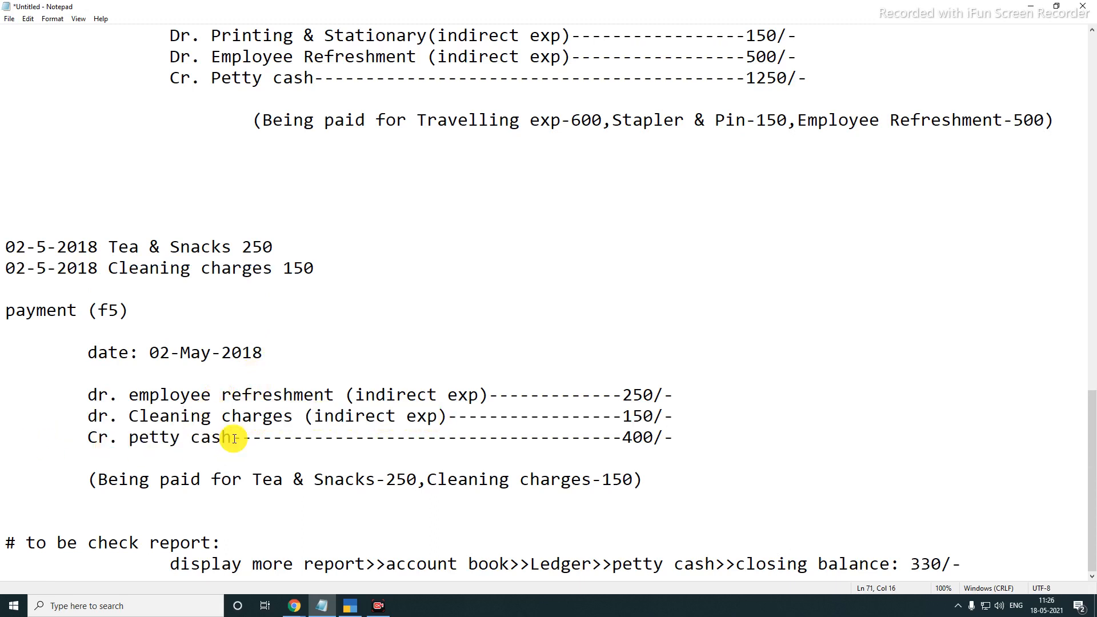
drag(623, 480, 6, 98)
click(424, 309)
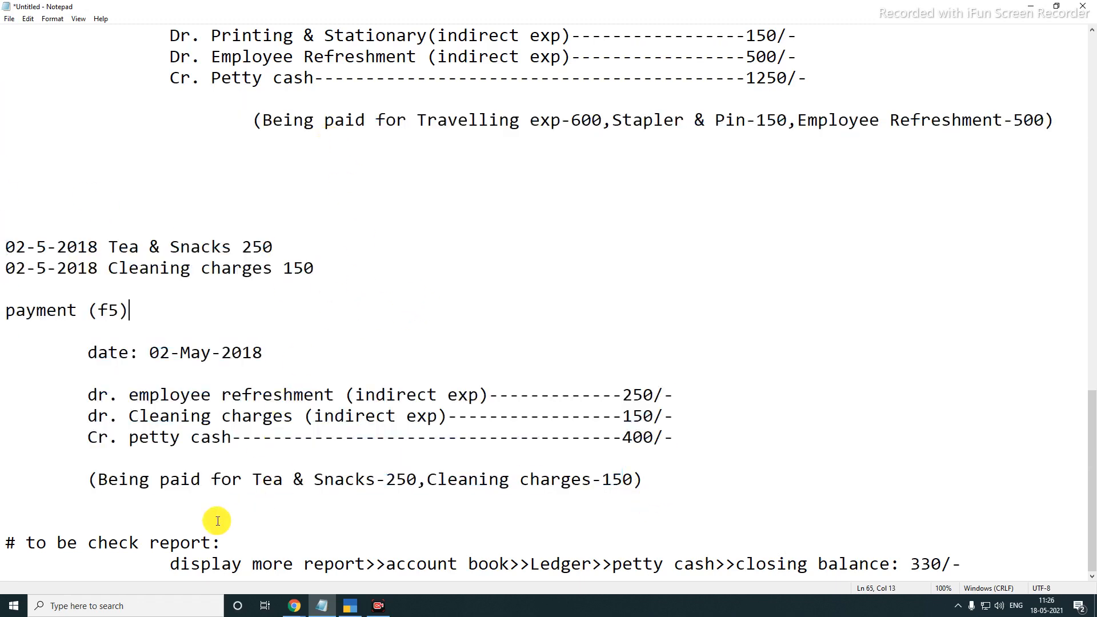
Review the report path for checking the petty cash ledger's closing balance and return to the start of the notes.
drag(7, 543, 241, 548)
drag(169, 563, 955, 562)
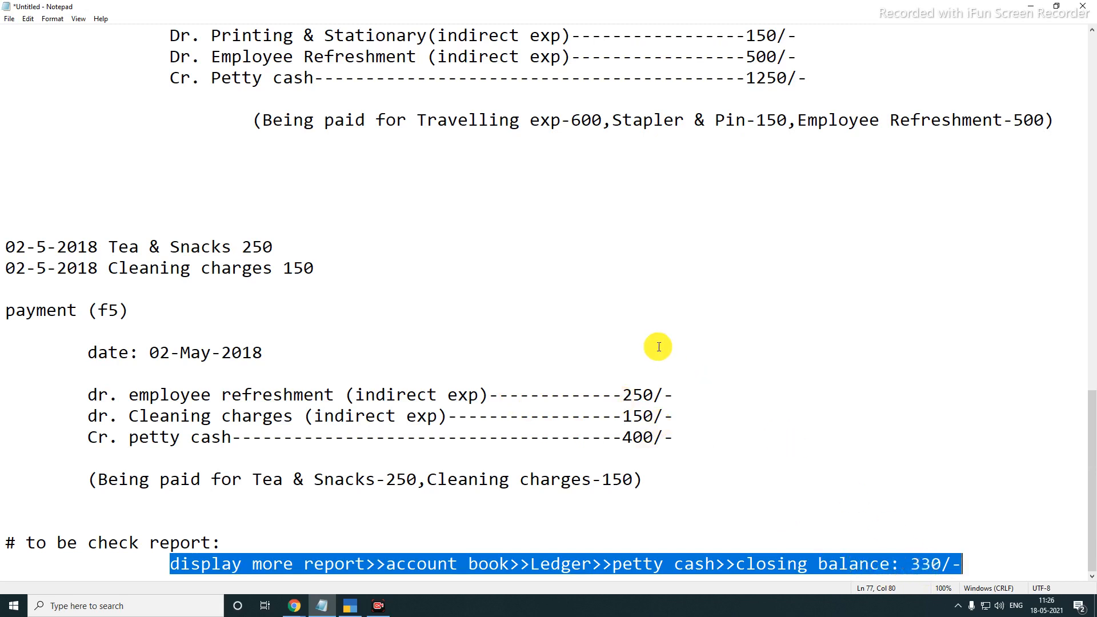
scroll(659, 347, up, 15)
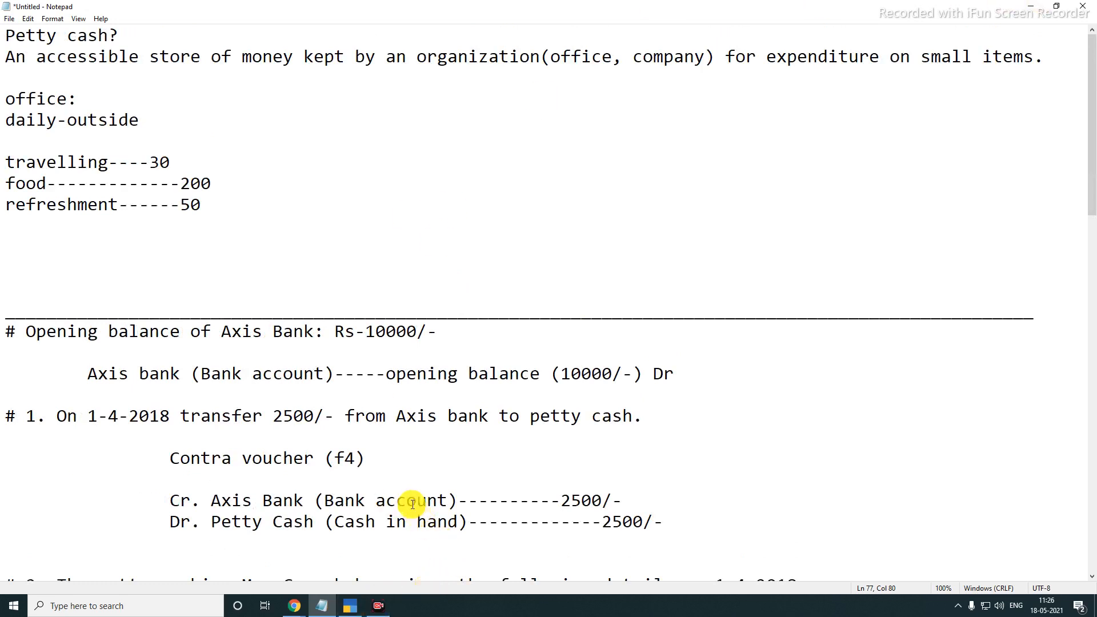
Switch to TallyPrime and examine the loaded company's name and last entry date.
click(347, 609)
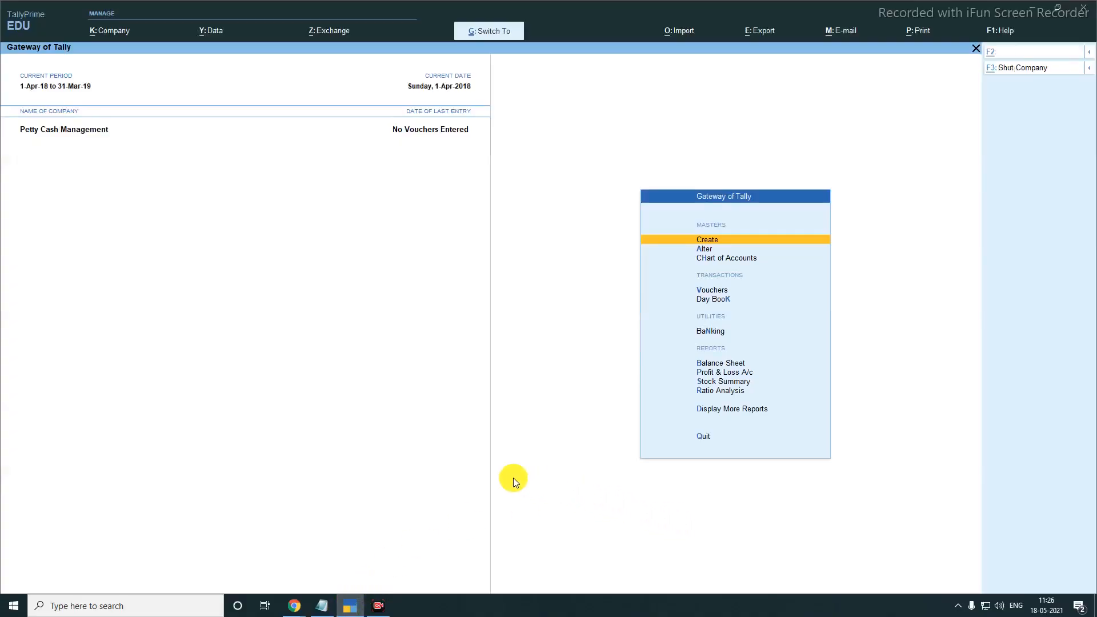
drag(3, 110, 493, 151)
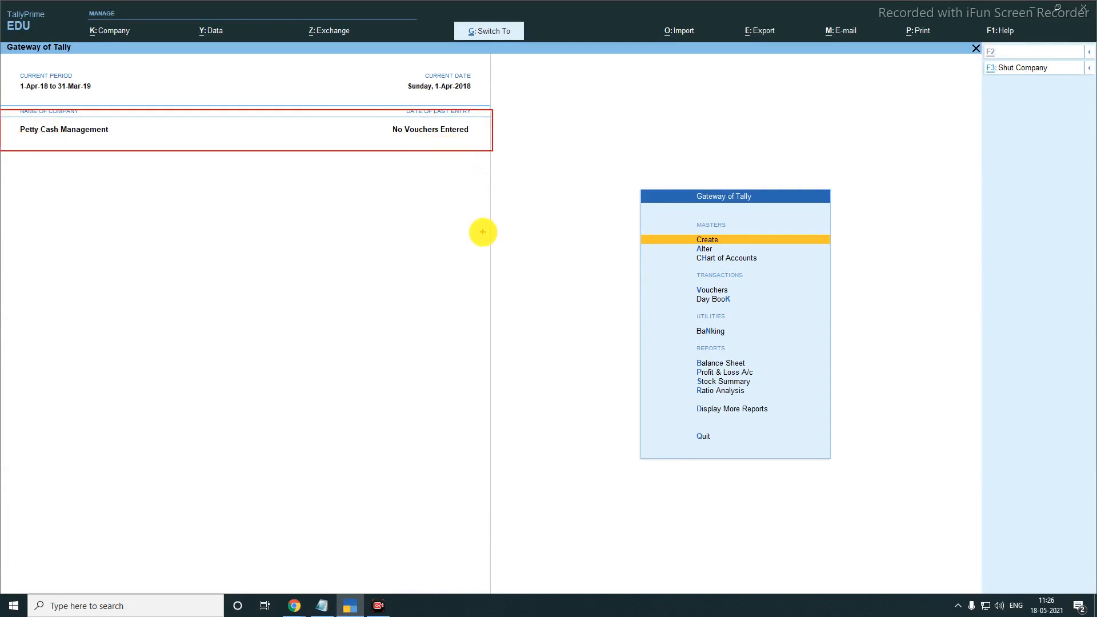
key(Escape)
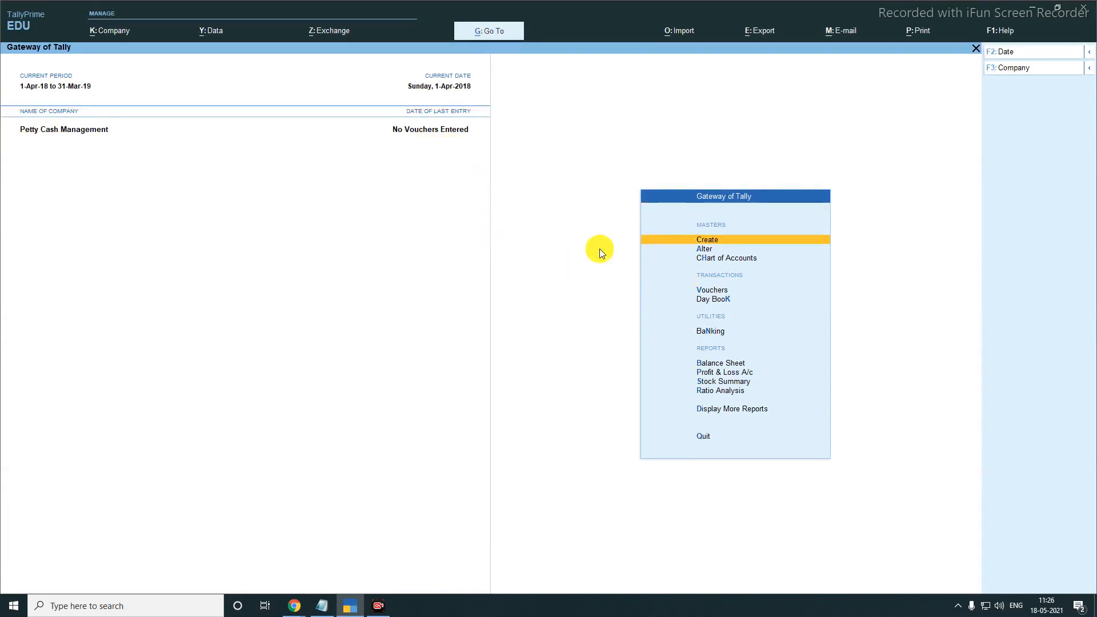
Open the company's features and examine the basic accounting, inventory and GST settings.
click(108, 29)
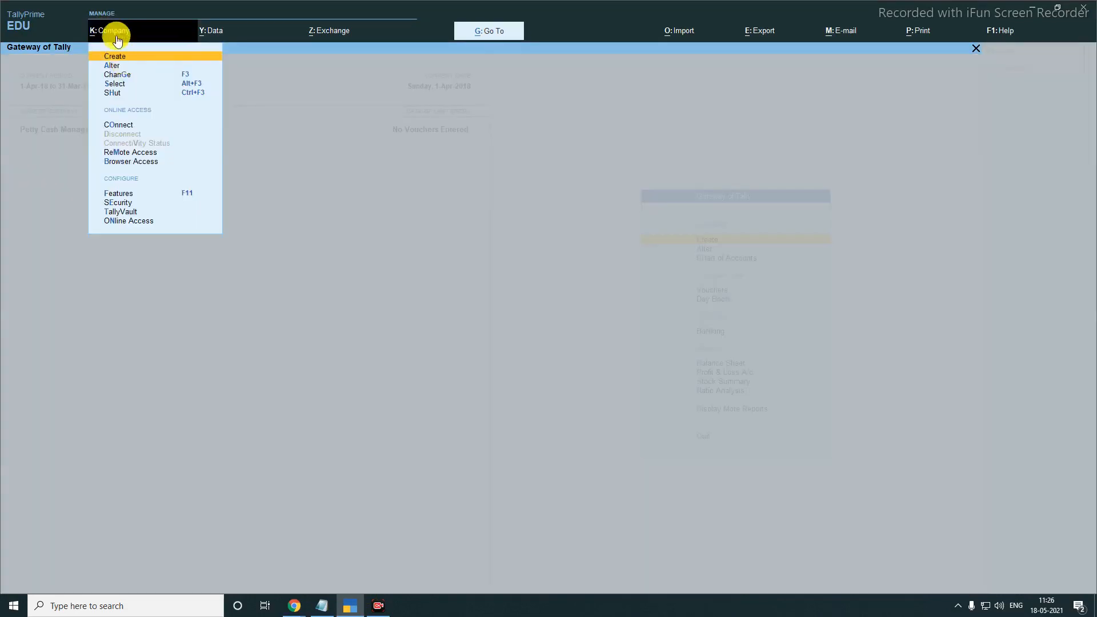
click(112, 197)
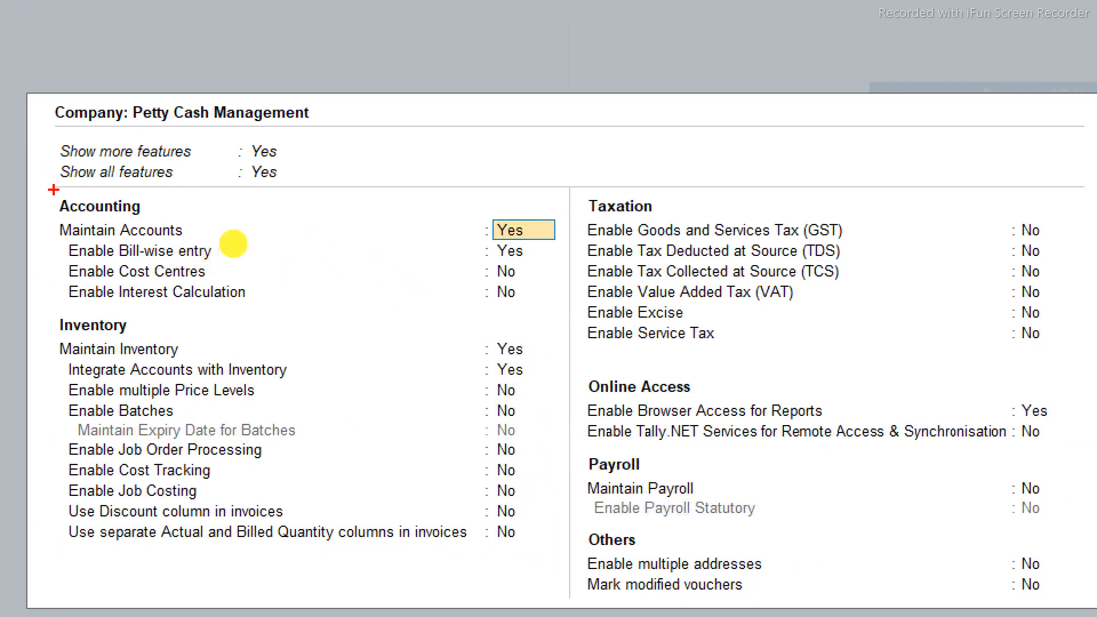
click(496, 281)
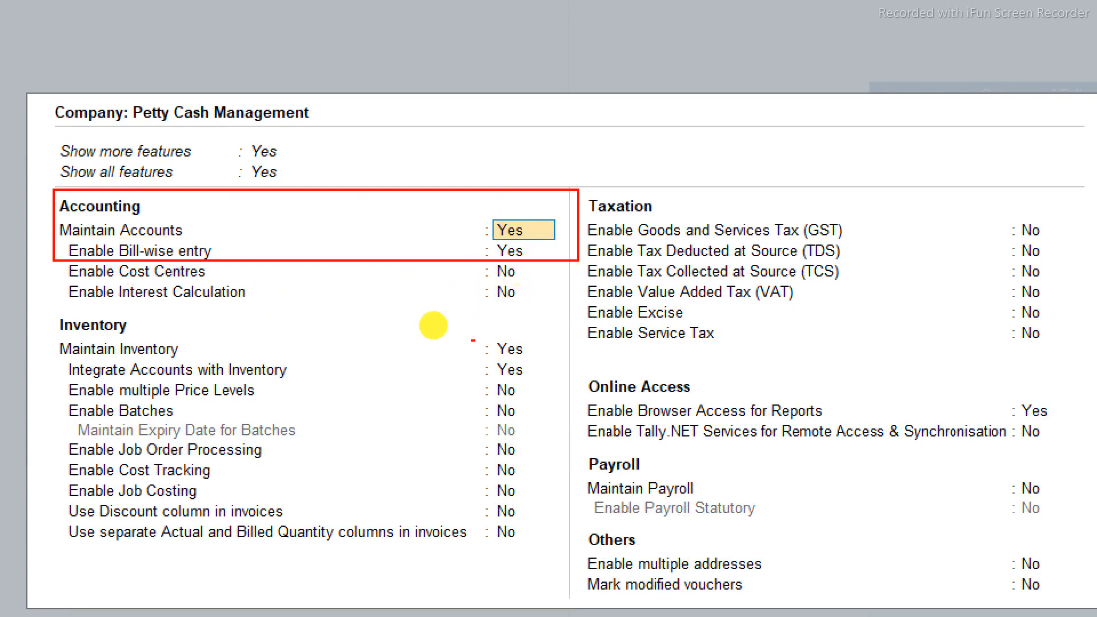
mouse_move(47, 314)
mouse_down()
mouse_move(404, 391)
mouse_move(558, 375)
mouse_move(547, 381)
mouse_up()
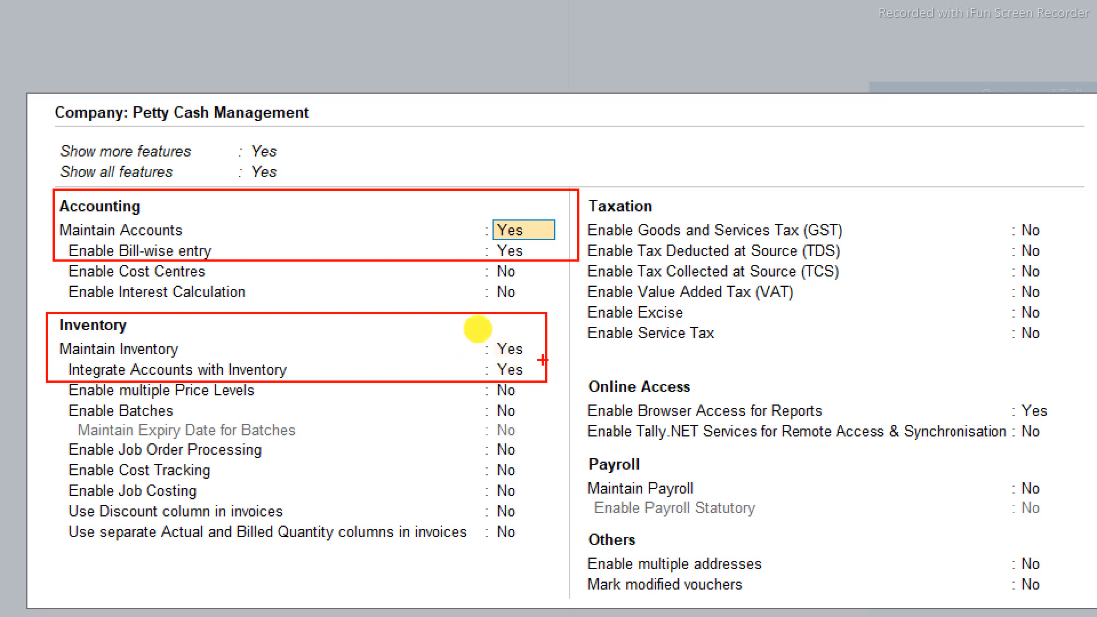
mouse_move(588, 212)
mouse_down()
mouse_move(773, 246)
mouse_move(956, 248)
mouse_move(1067, 233)
mouse_move(1054, 240)
mouse_up()
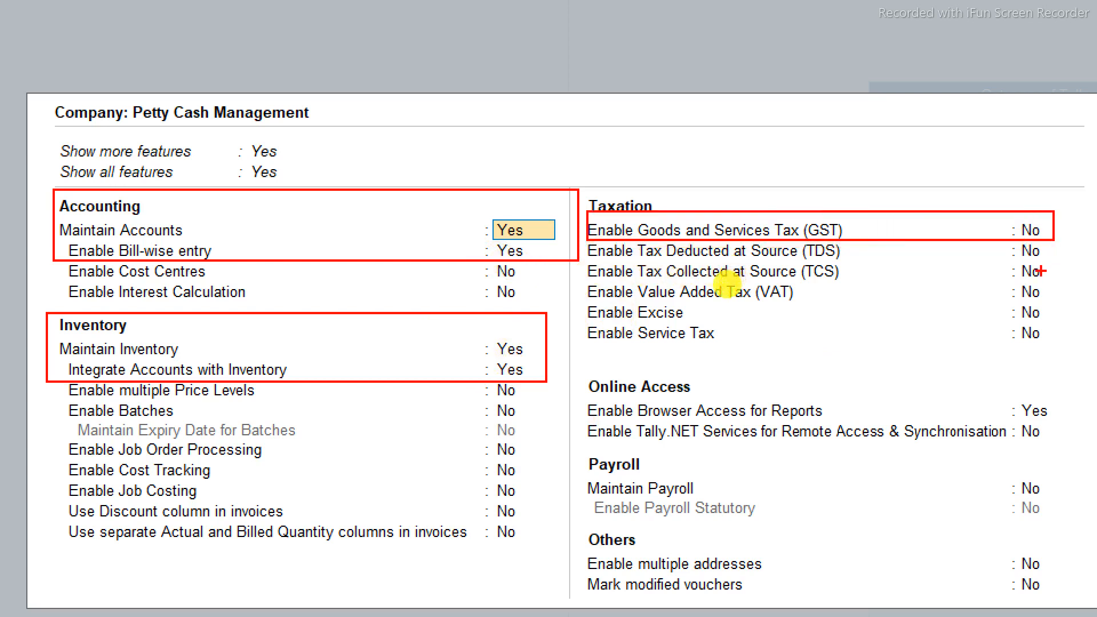
Step through all the company features with their existing settings and save them.
key(Escape)
key(Return)
key(Return)
key(Return)
key(Return)
key(Return)
key(Return)
key(Return)
key(Return)
key(Return)
key(Return)
key(Return)
key(Return)
key(Return)
key(Return)
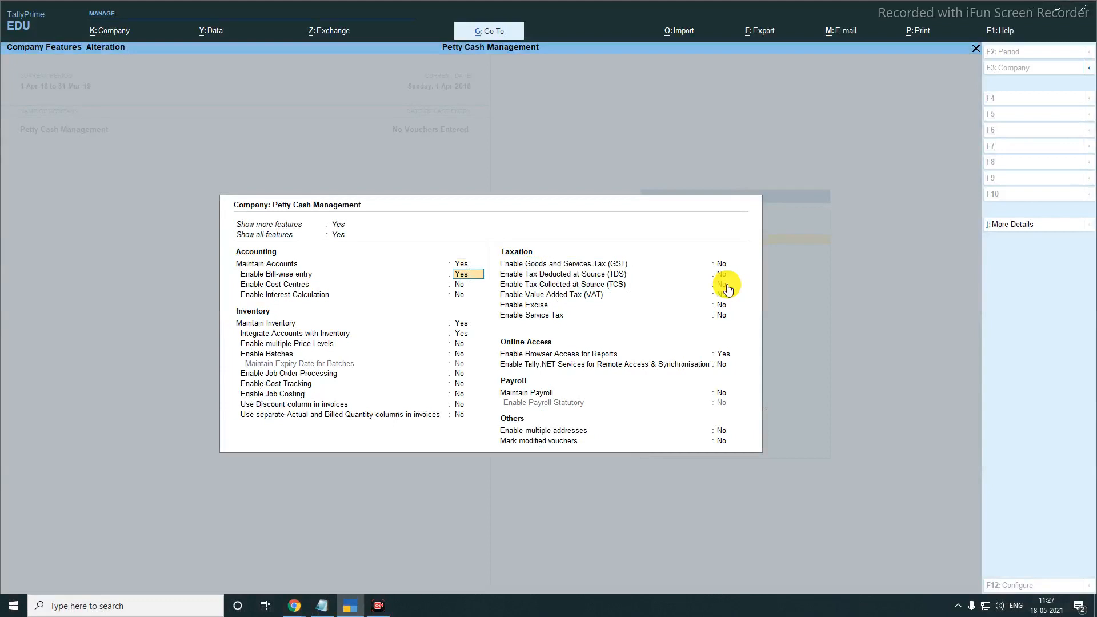
key(Return)
key(Return)
key(Return)
key(Return)
key(Return)
key(Return)
key(Return)
key(Return)
key(Return)
key(Return)
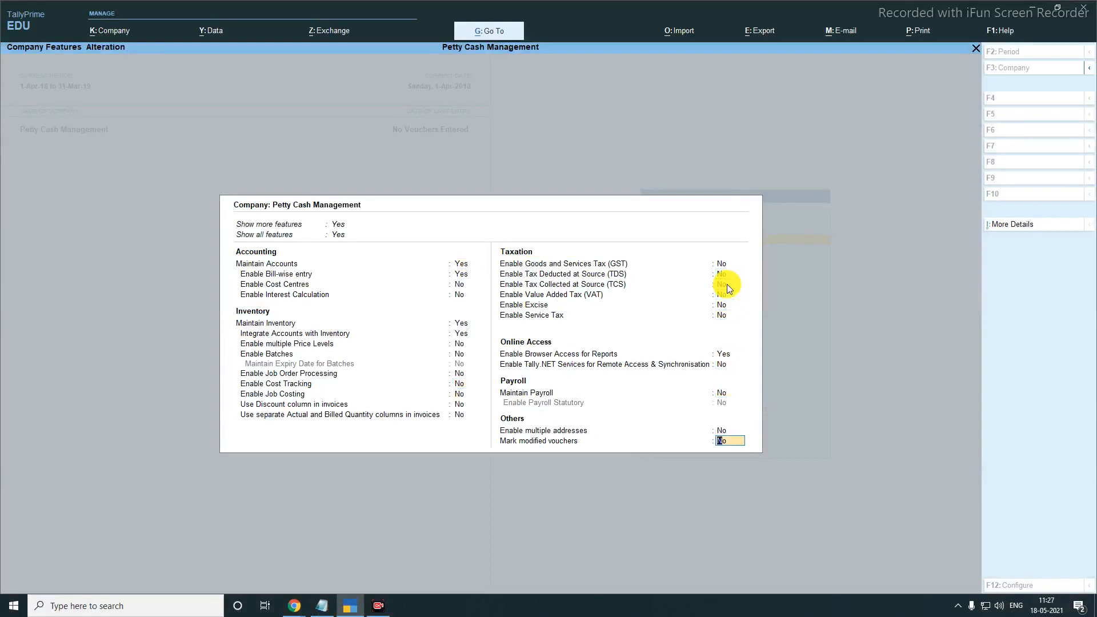
key(Return)
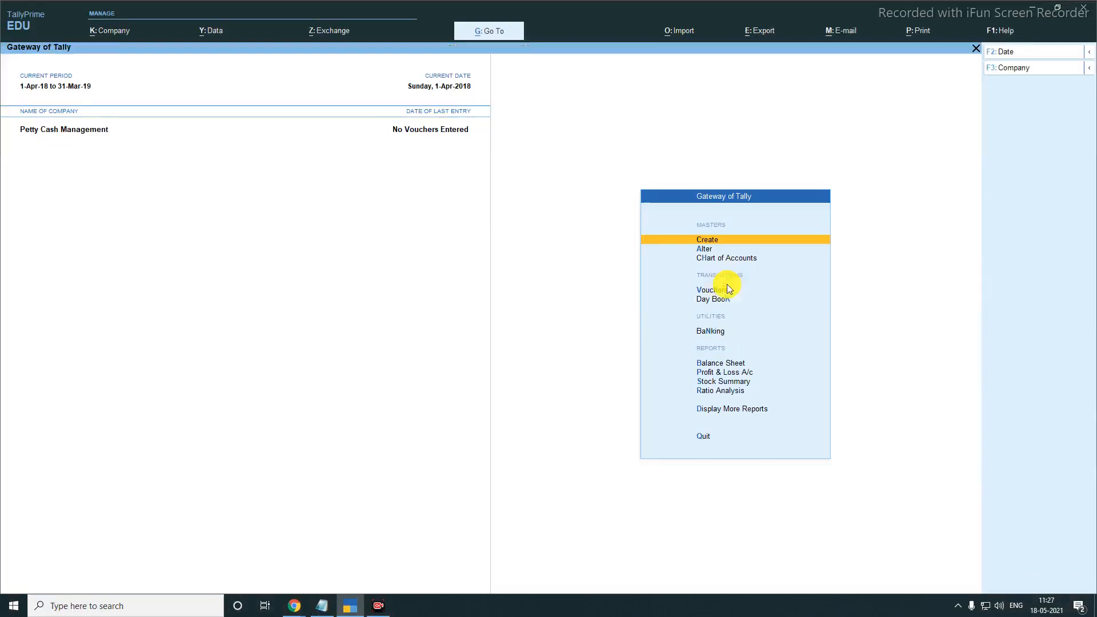
Check the date of the first transaction in the Notepad notes and return to TallyPrime.
click(326, 604)
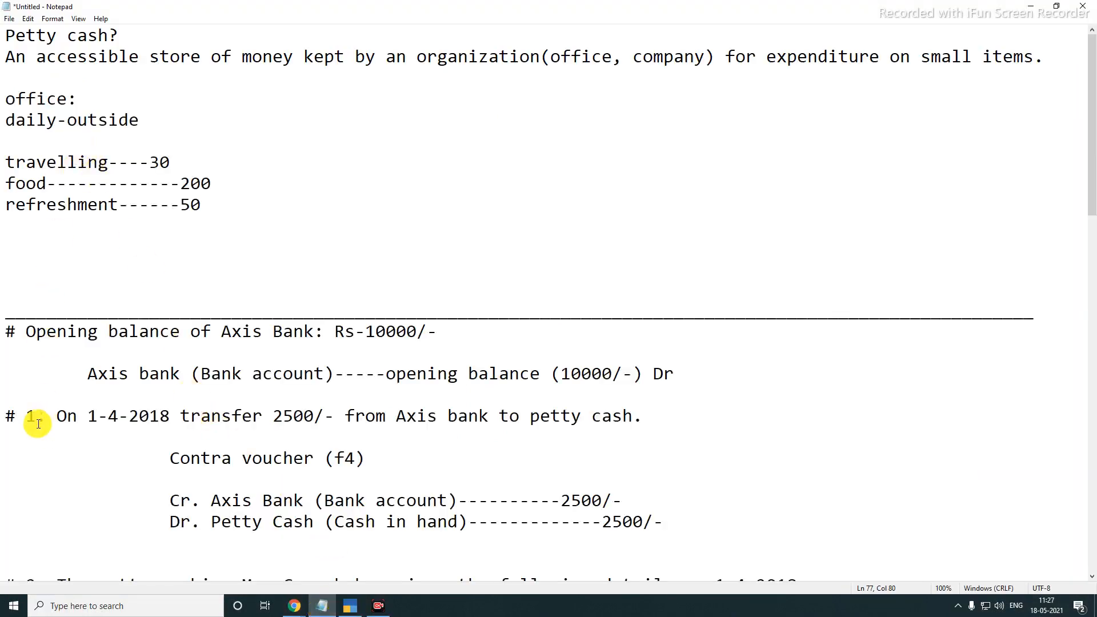
drag(55, 416, 171, 416)
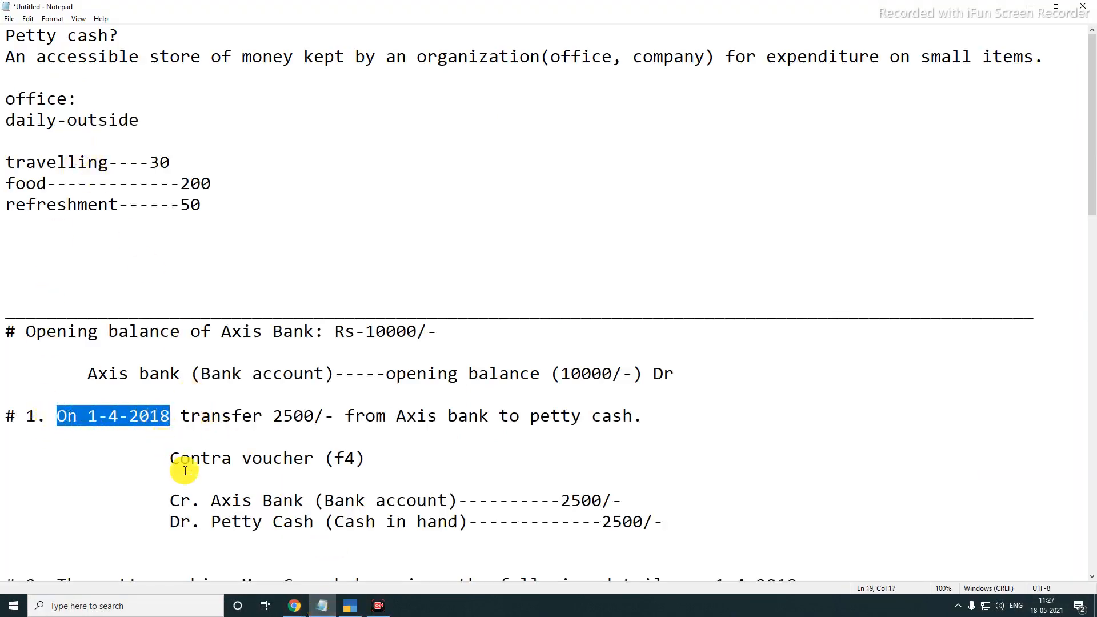
click(348, 606)
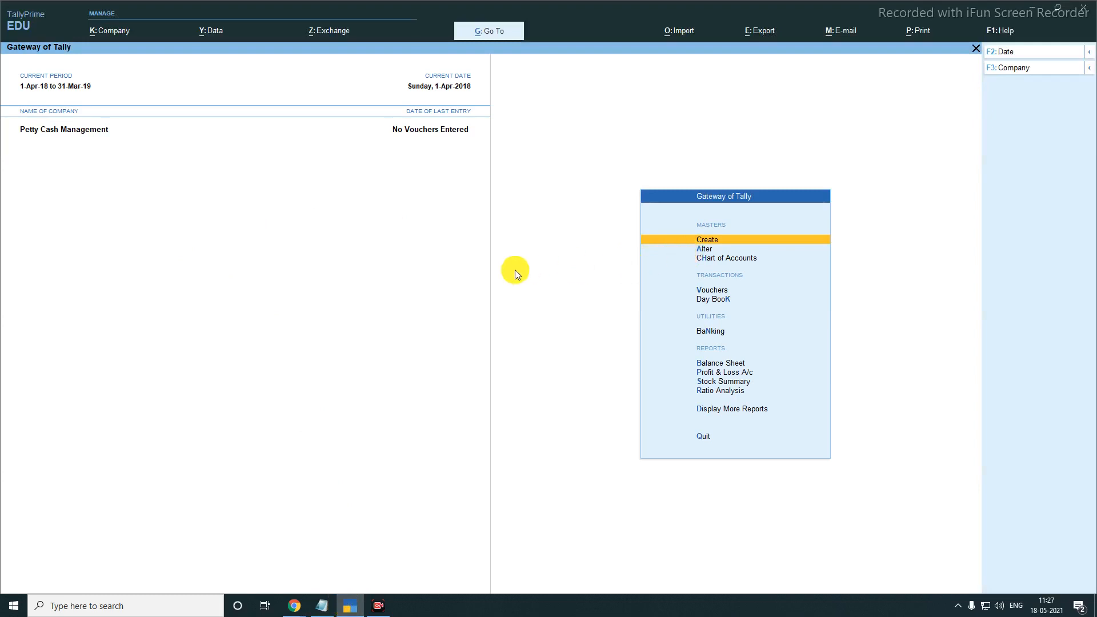
Open the Petty Cash Management company for alteration and examine its financial year and books beginning dates.
click(104, 30)
click(111, 66)
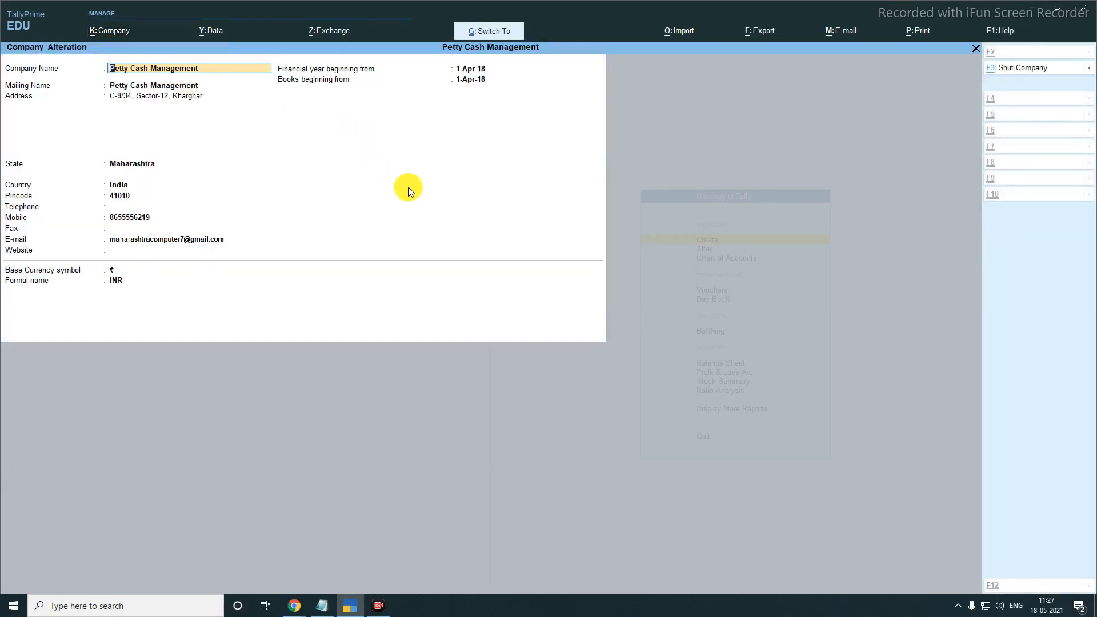
key(ctrl+1)
click(455, 74)
mouse_move(94, 86)
mouse_down()
mouse_move(542, 164)
mouse_move(540, 147)
mouse_up()
drag(428, 87, 519, 114)
mouse_move(425, 113)
mouse_down()
mouse_move(530, 132)
mouse_move(518, 137)
mouse_up()
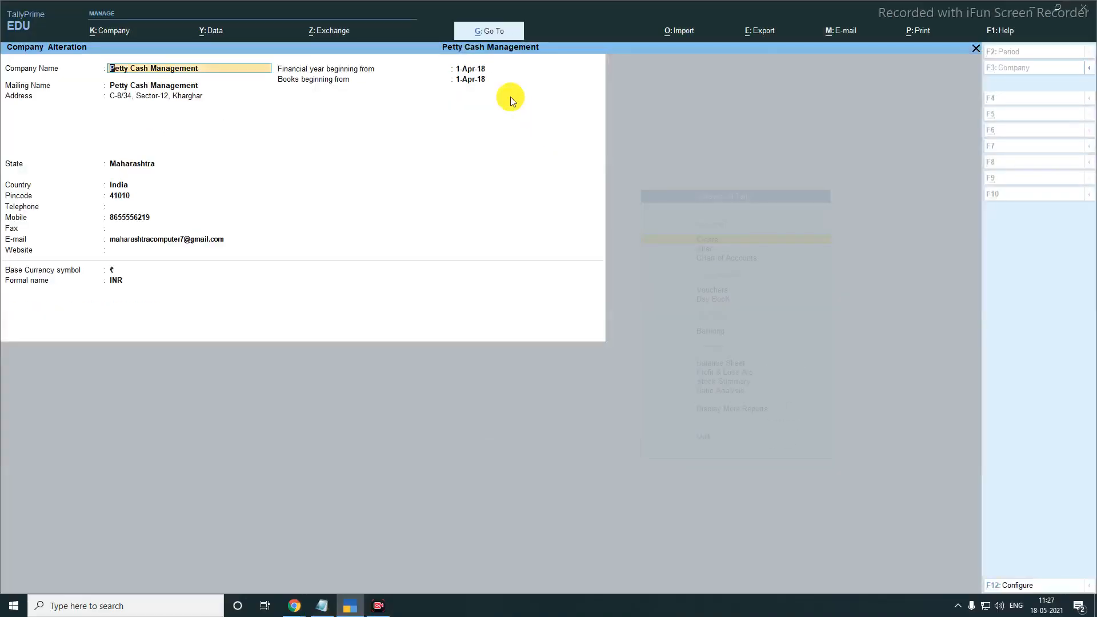
Examine the company's name, address, state and contact details along with its beginning dates.
key(Return)
key(Return)
key(Return)
key(Return)
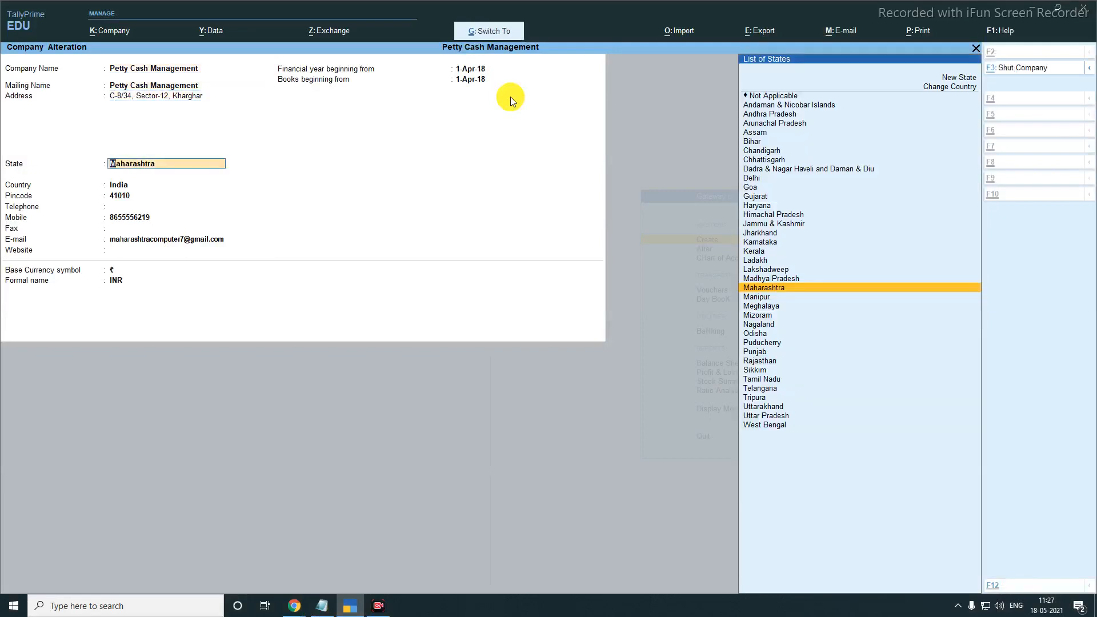
drag(100, 61, 216, 75)
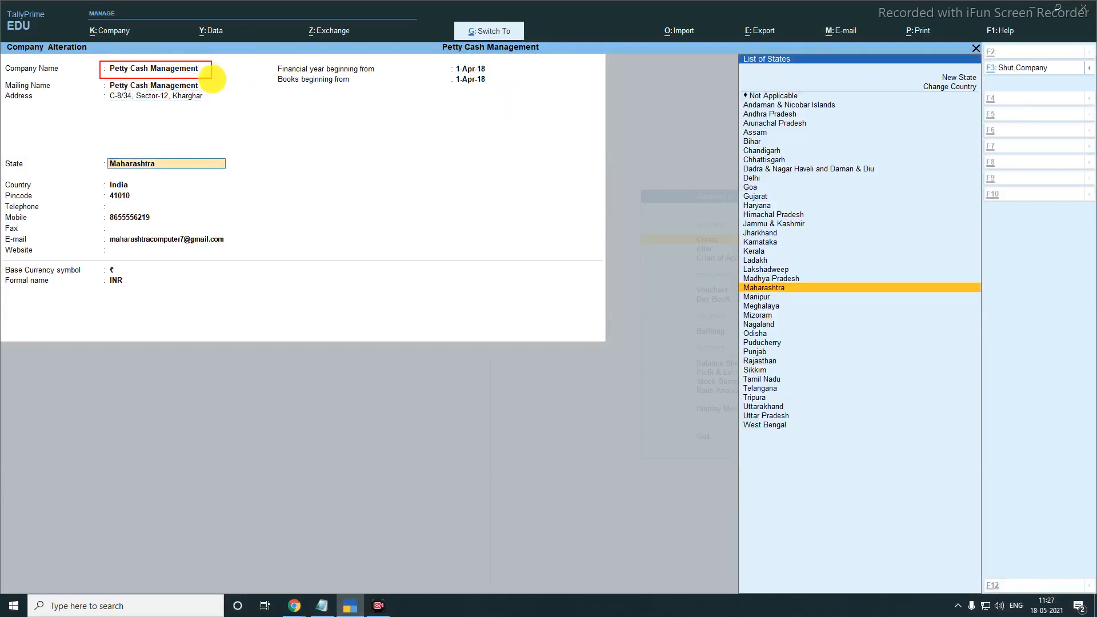
drag(105, 92, 216, 108)
mouse_move(102, 152)
mouse_down()
mouse_move(214, 268)
mouse_move(271, 268)
mouse_move(269, 258)
mouse_up()
drag(430, 55, 512, 98)
Step through the remaining company details, accept the alteration and return to the Gateway of Tally.
key(Escape)
key(Return)
key(Return)
key(Return)
key(Return)
key(Return)
key(Return)
key(Return)
key(Return)
key(Return)
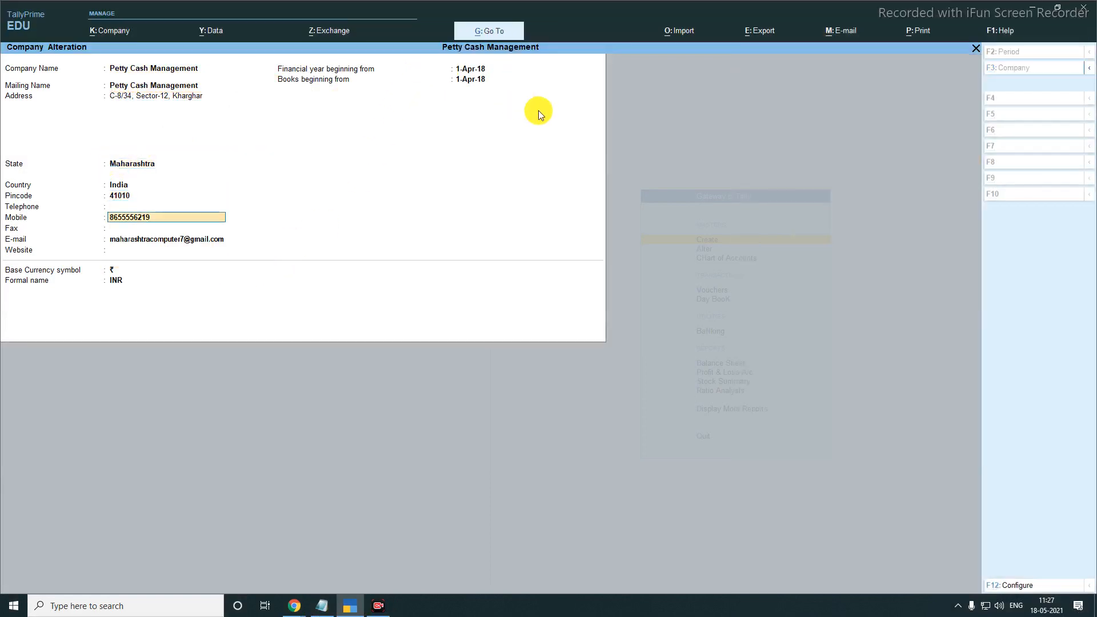
key(Return)
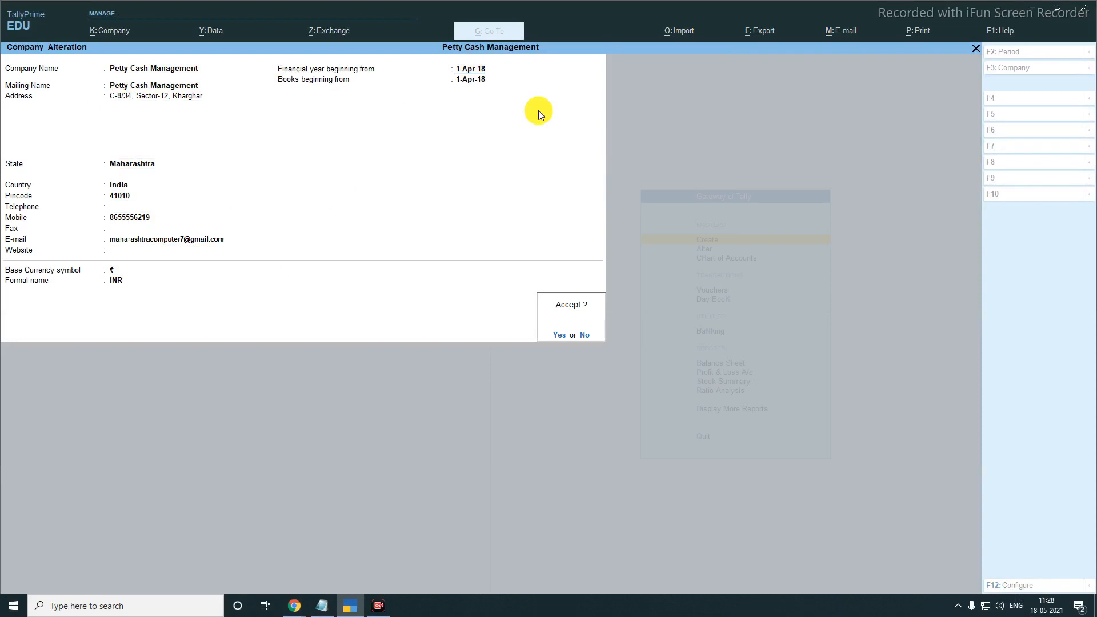
key(Return)
key(Return)
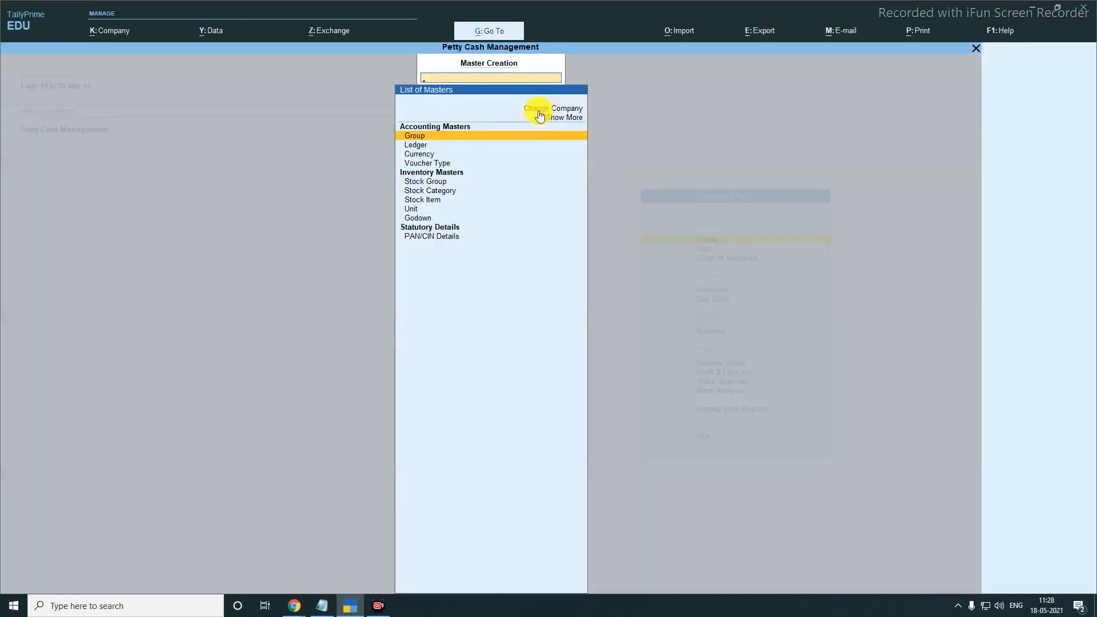
key(Escape)
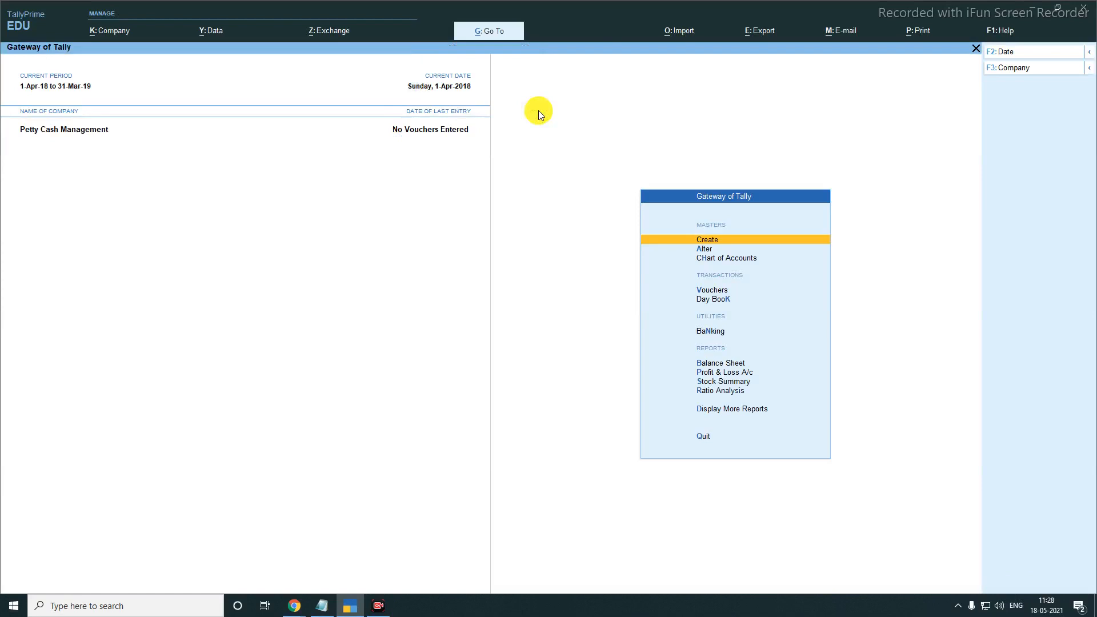
Create a ledger named Petty Cash under Cash-in-Hand, with bank details set to No and the opening balance blank.
key(ctrl)
drag(683, 216, 745, 233)
key(Return)
key(Down)
key(Down)
key(Up)
key(Return)
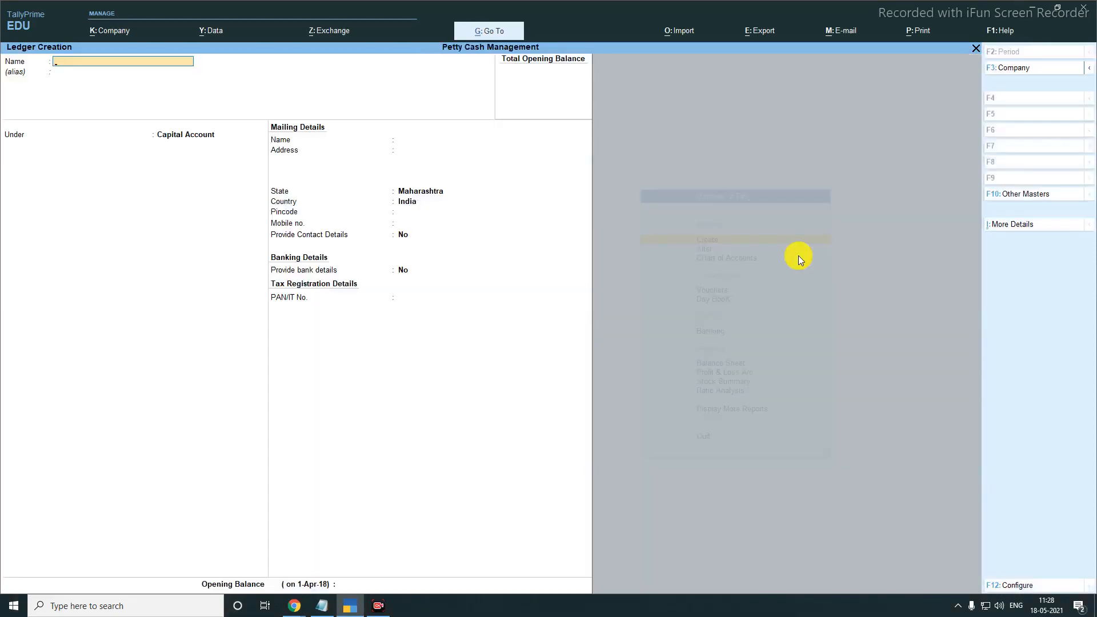
text(Petty cash)
key(Return)
text(Cash)
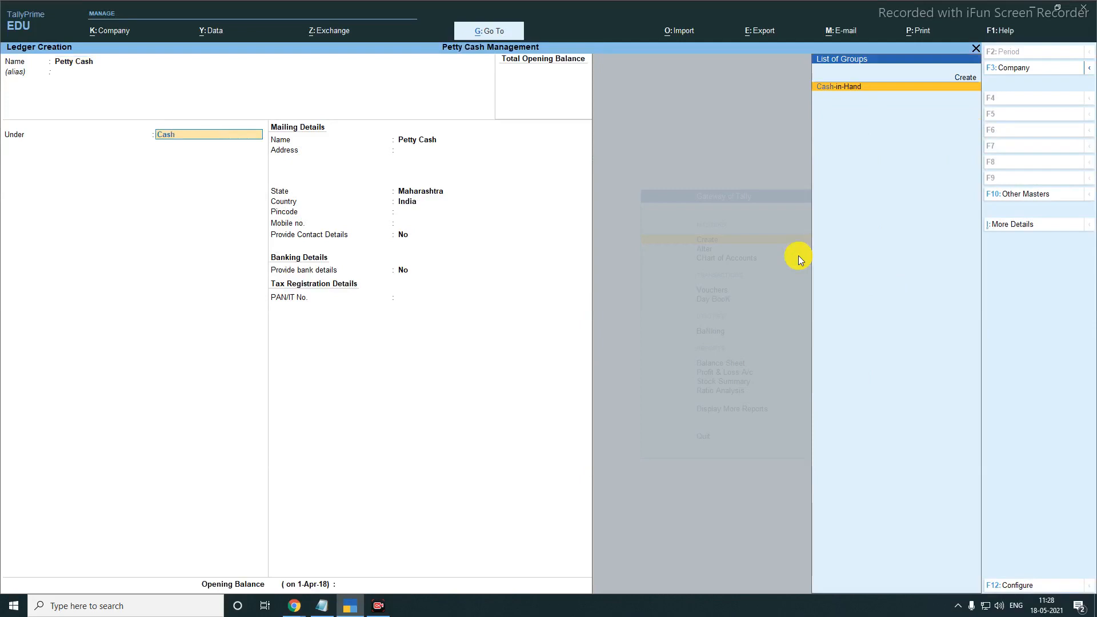
key(Return)
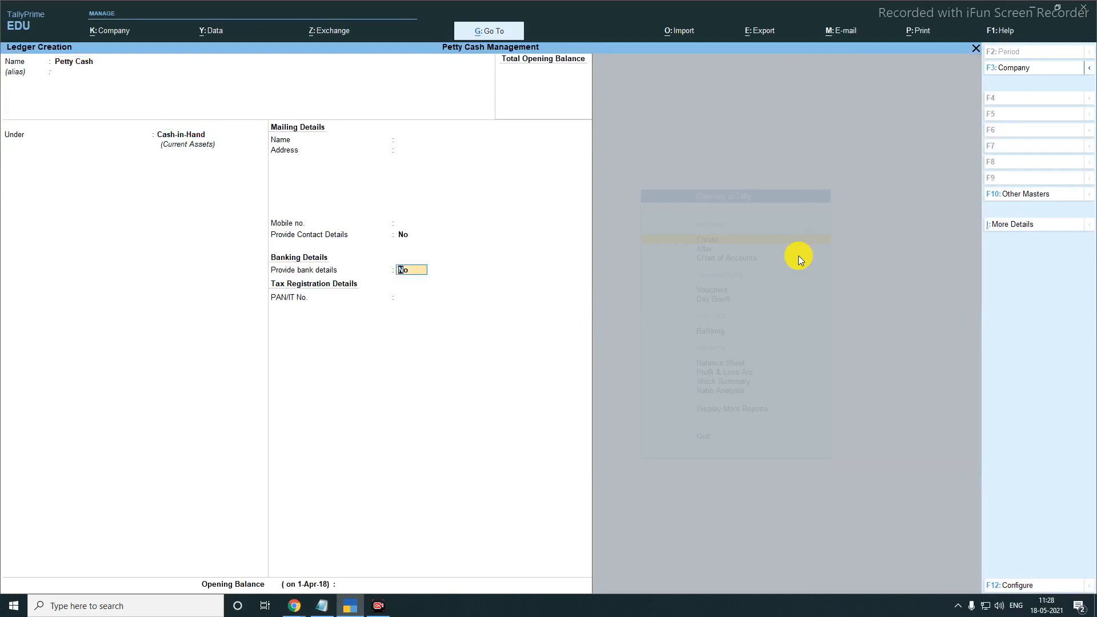
key(Return)
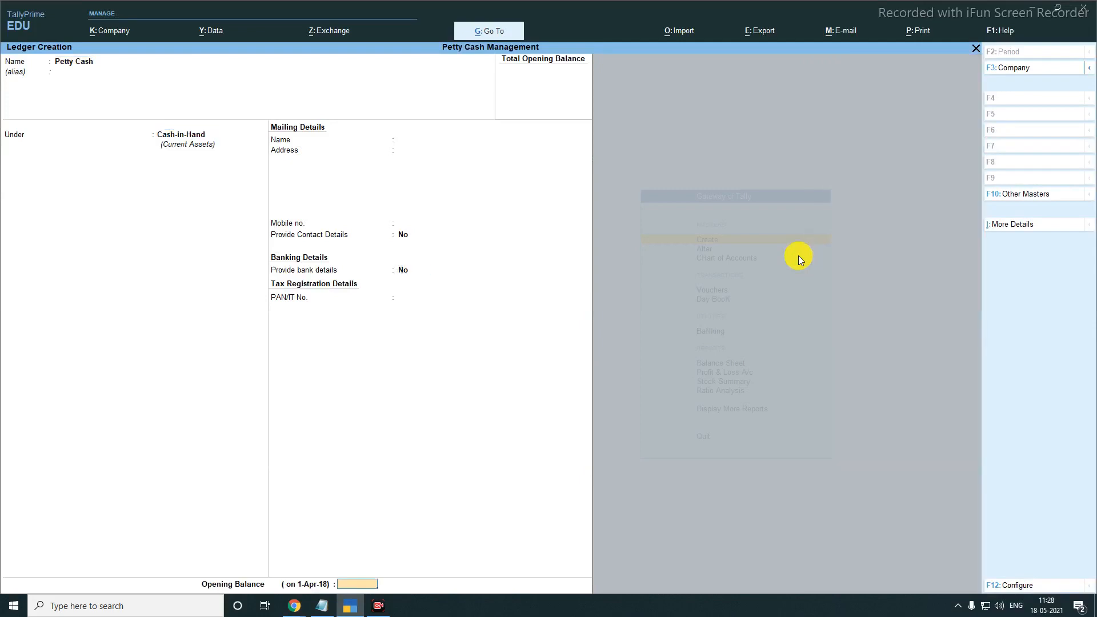
key(Return)
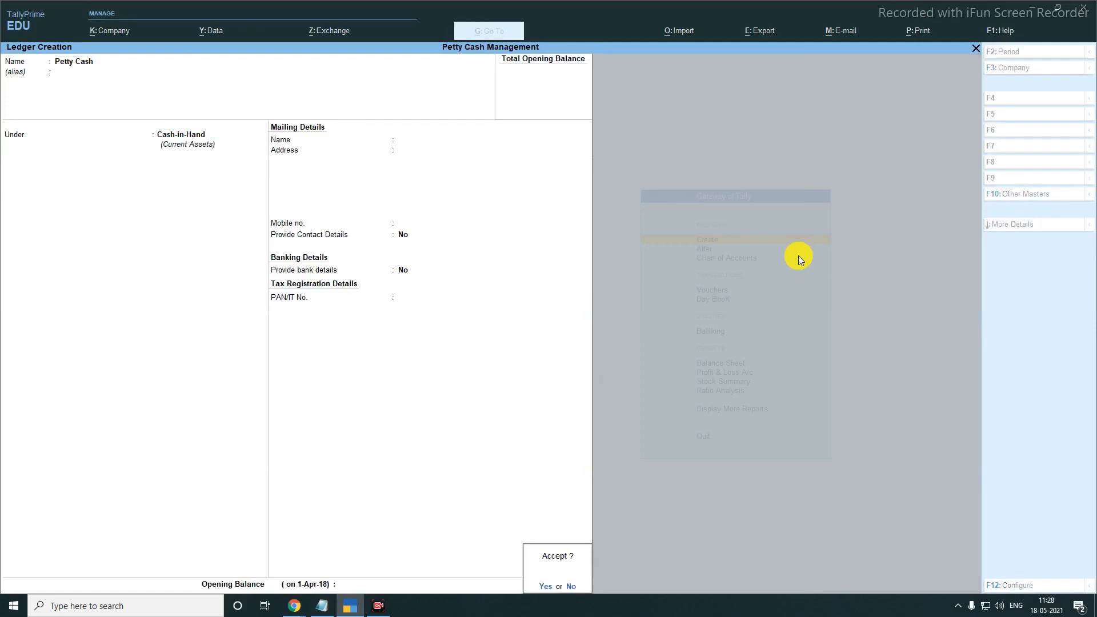
key(Return)
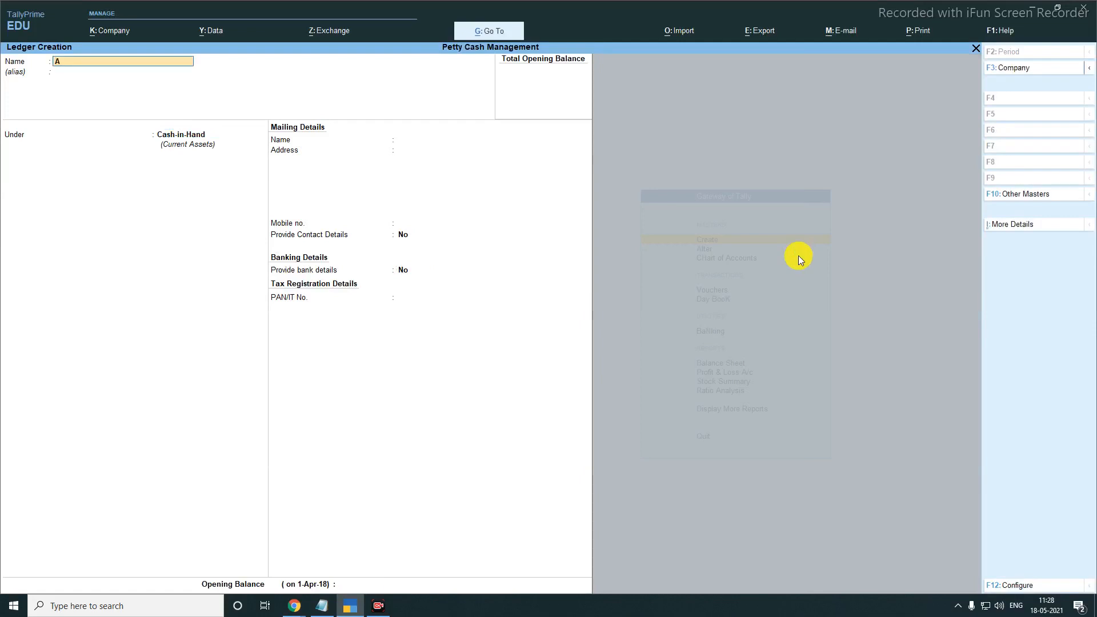
Name the new ledger Axis Bank and place it under the Bank Accounts group.
text(Axis Bank)
key(Return)
key(Return)
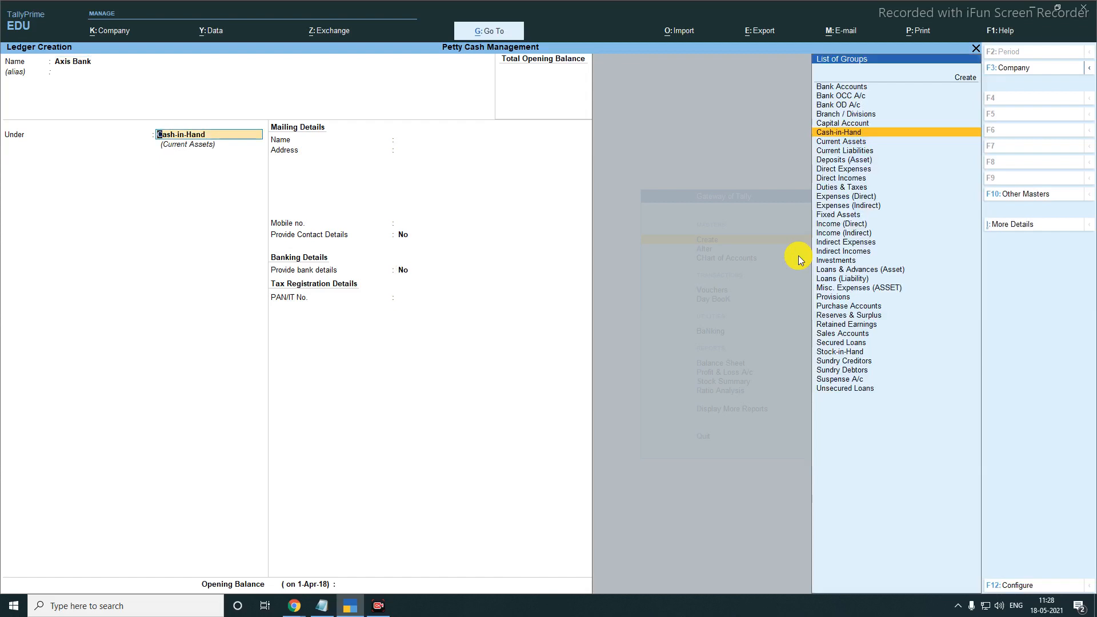
text(Ban)
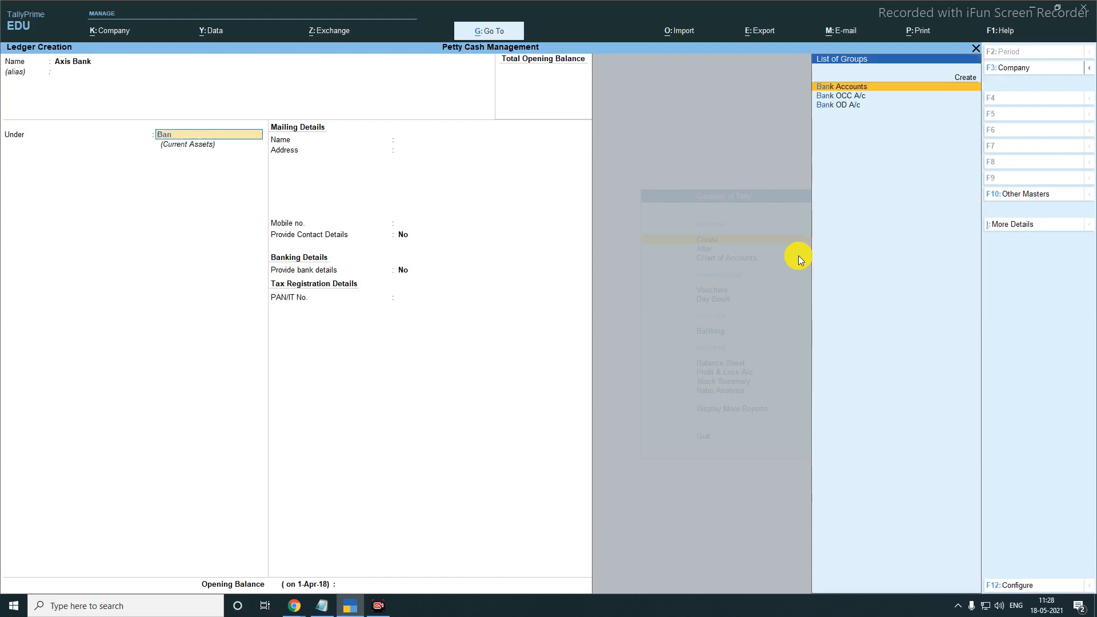
key(Return)
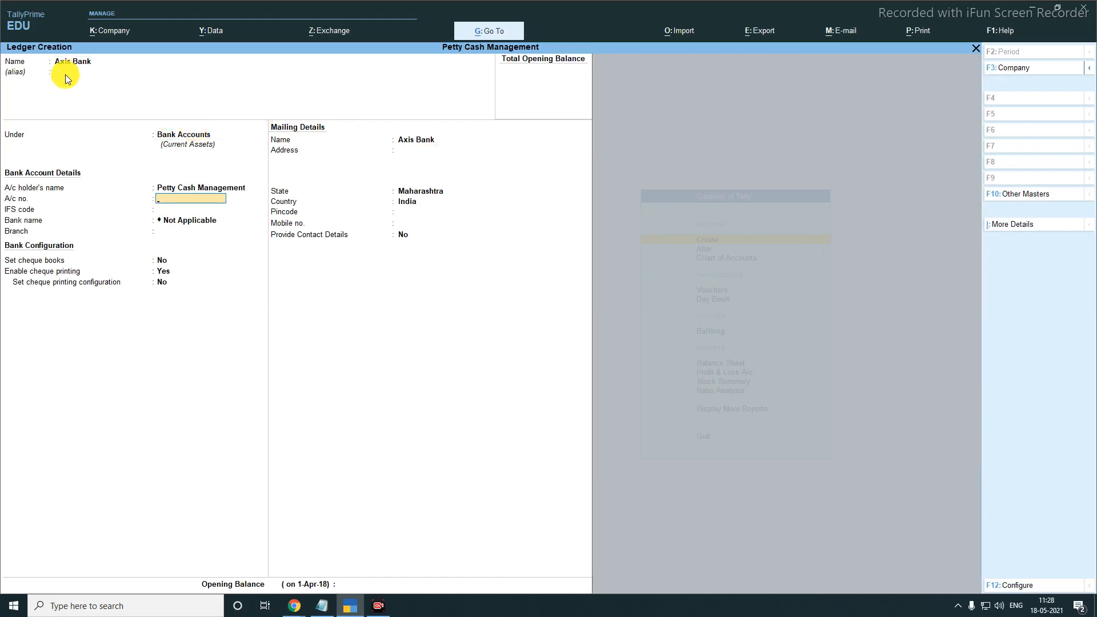
Keep the default bank and mailing details, enter an opening balance of 10000 Dr and save the Axis Bank ledger.
key(Return)
key(Return)
key(Return)
key(Return)
key(Return)
key(Return)
key(Return)
key(Return)
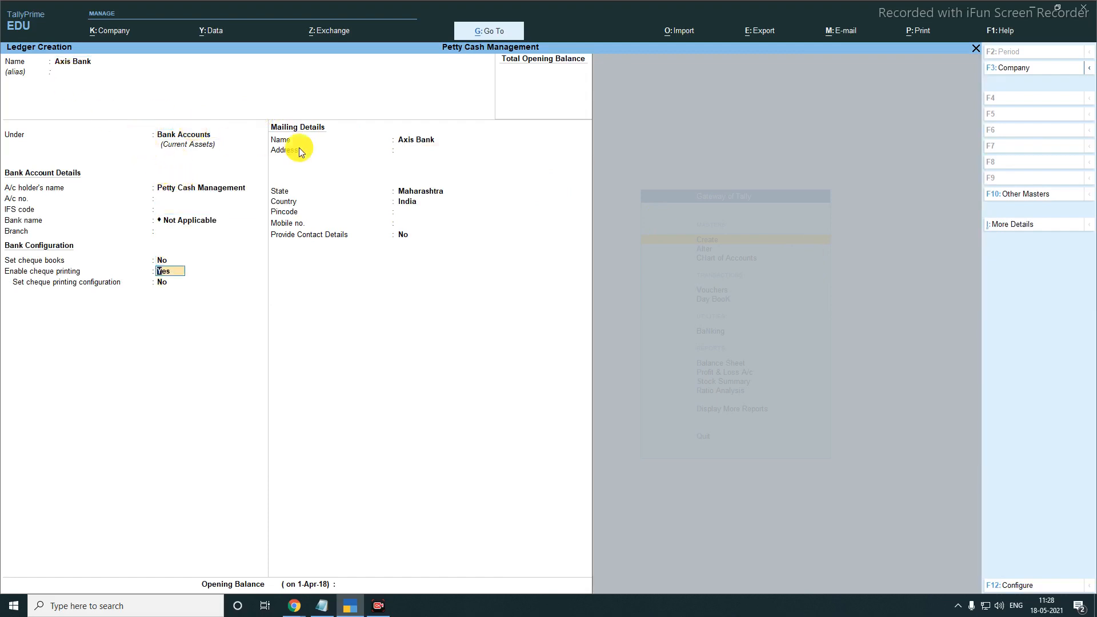
key(Return)
key(Return)
key(Return)
key(Return)
text(10000)
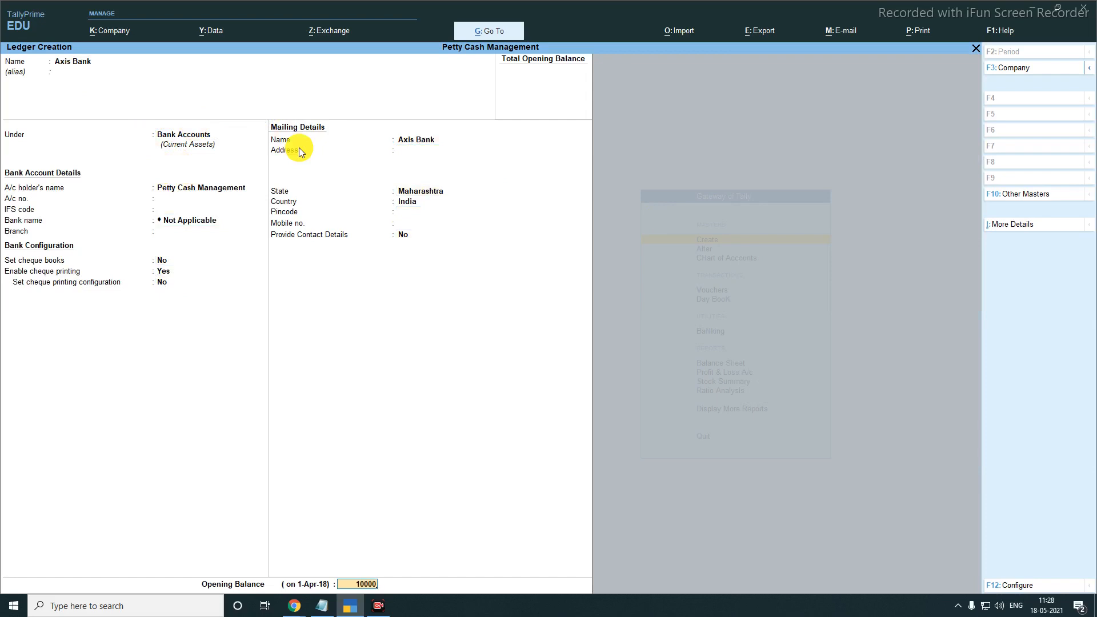
key(Return)
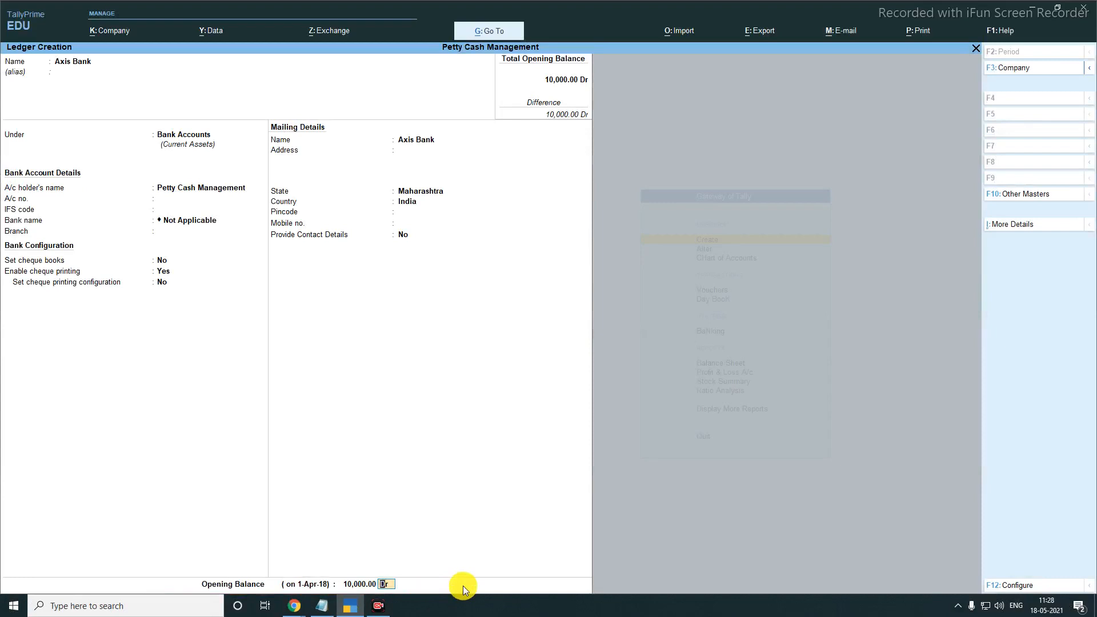
key(Return)
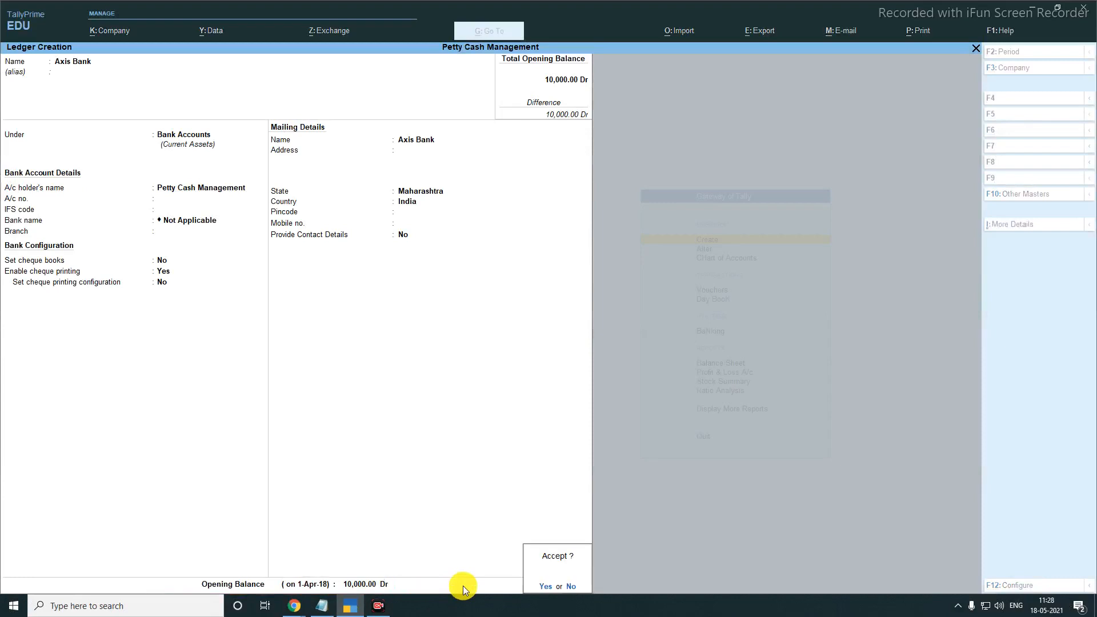
key(Return)
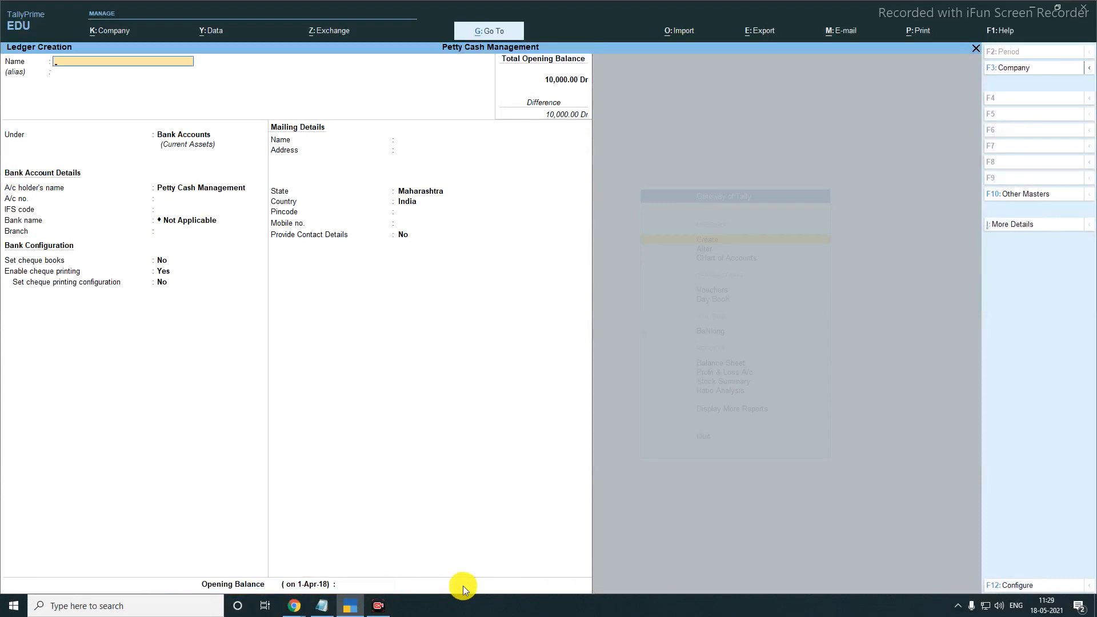
key(Escape)
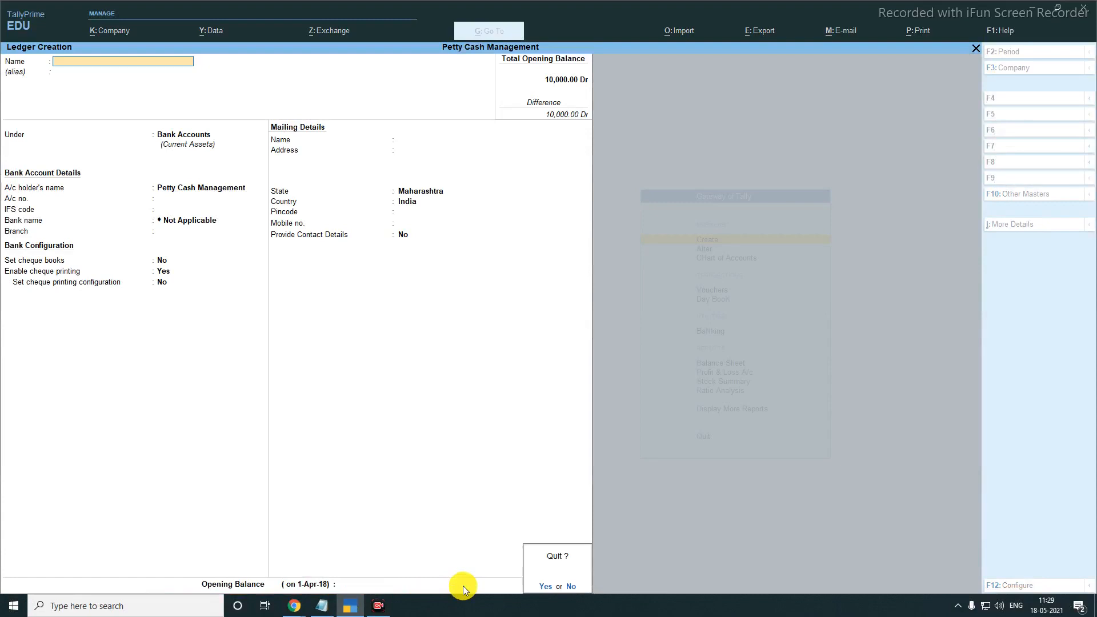
key(Escape)
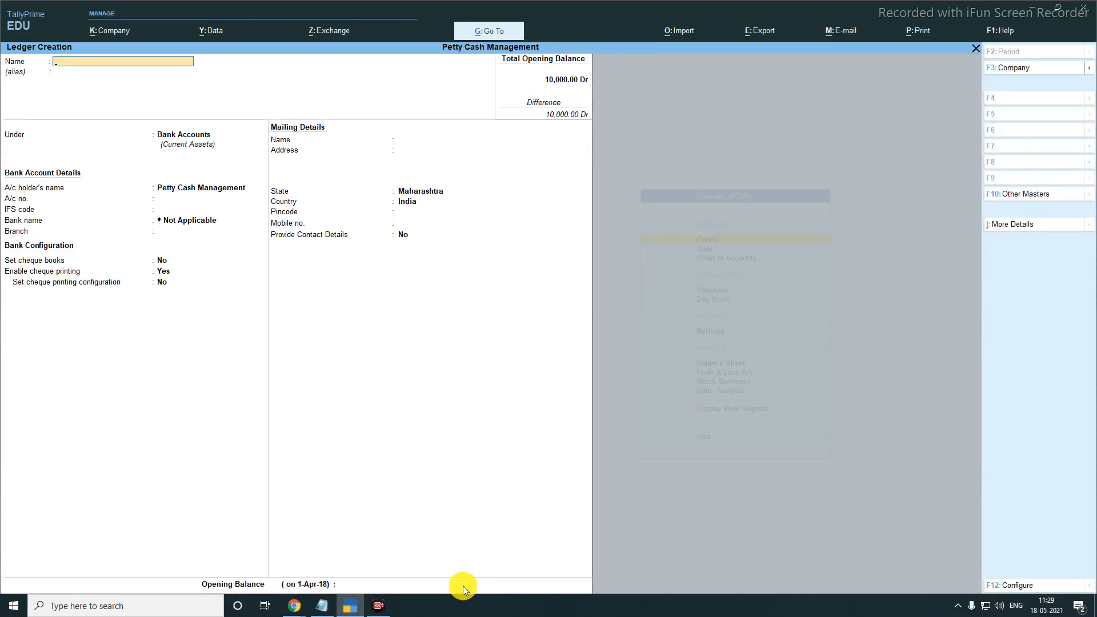
Create a ledger named Printing & Stationary under Indirect Expenses with no opening balance.
text(Printing & Stationary)
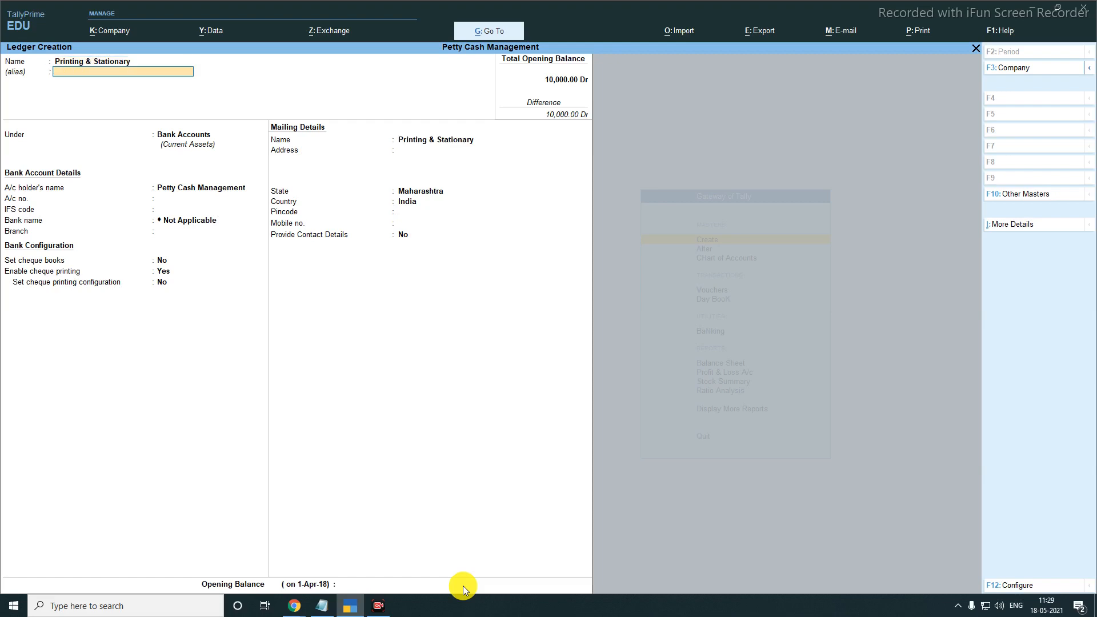
key(Return)
text(Indirec)
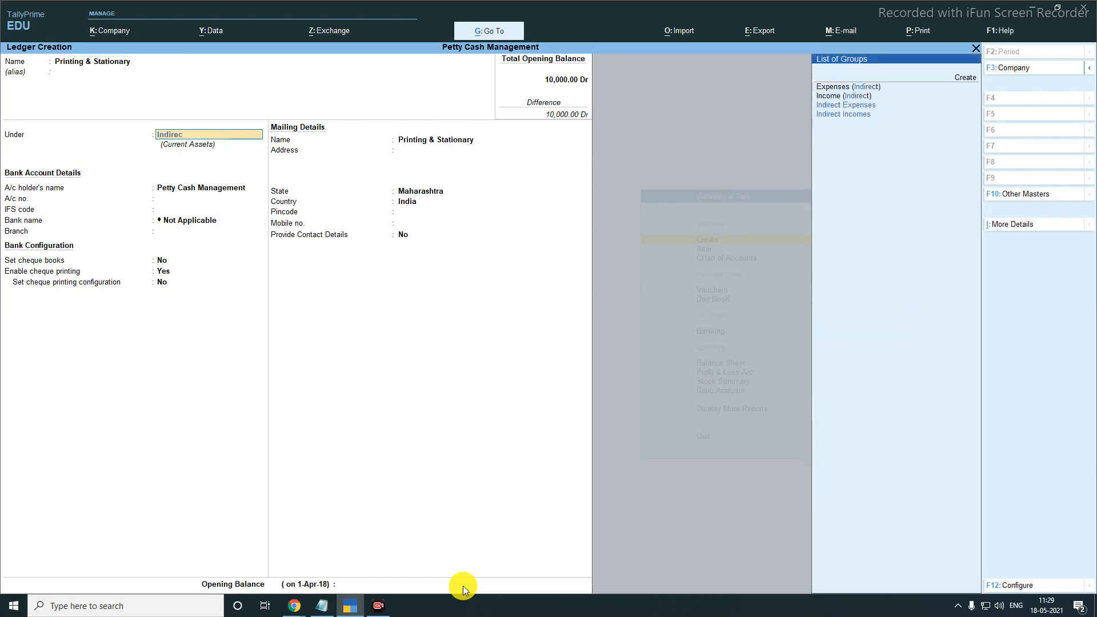
text(t)
key(Return)
key(Return)
key(Return)
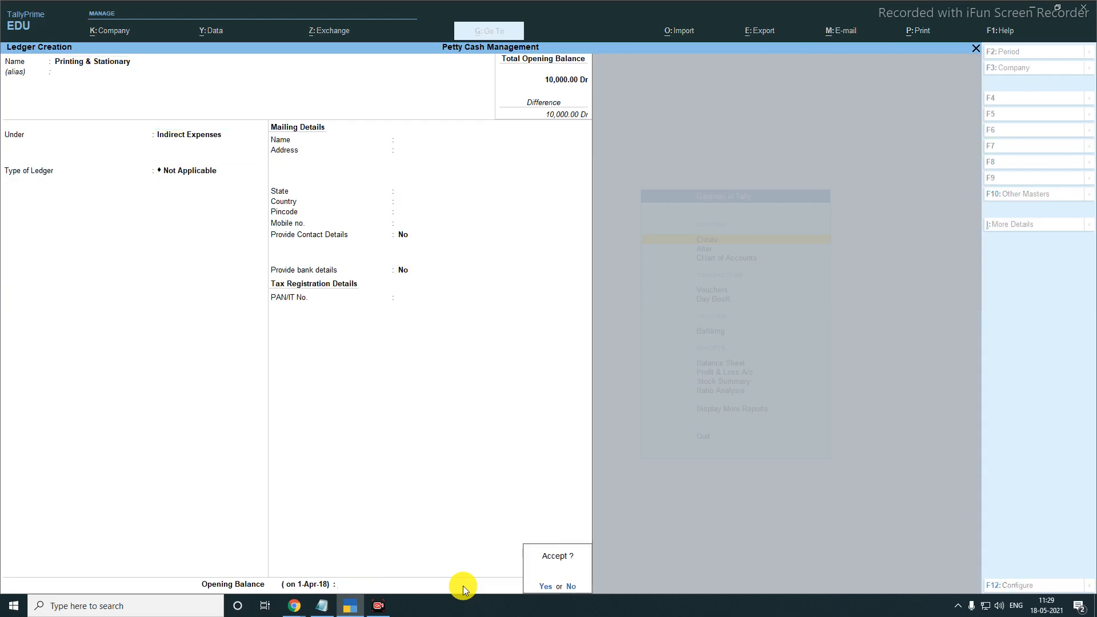
key(Return)
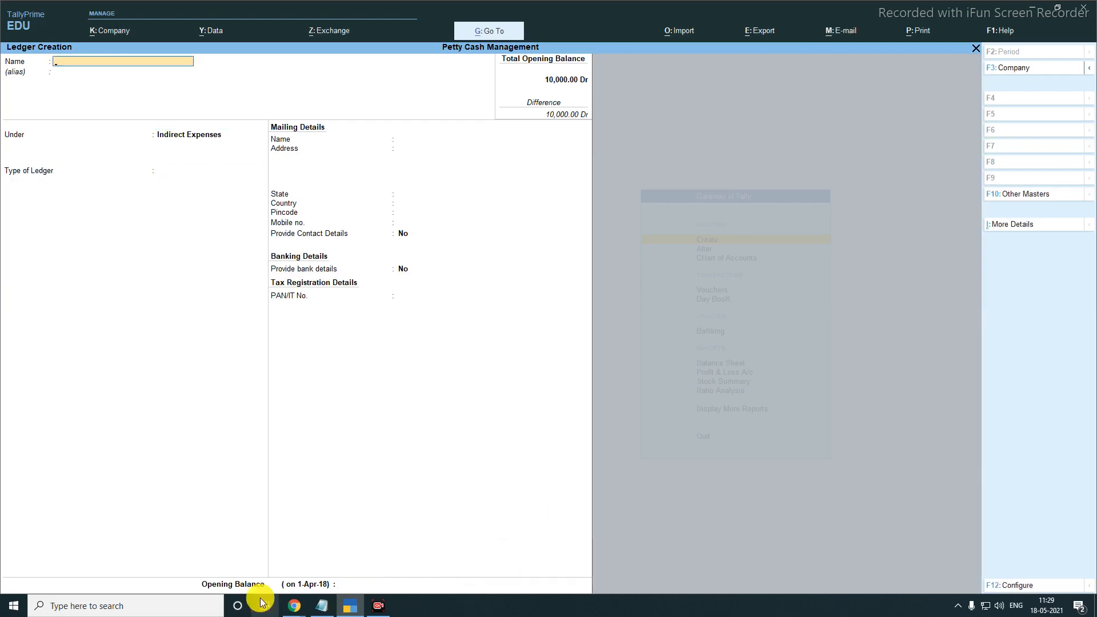
Switch to the Notepad notes and examine the 1 April 2018 transactions and the ledgers in their payment entry.
click(322, 606)
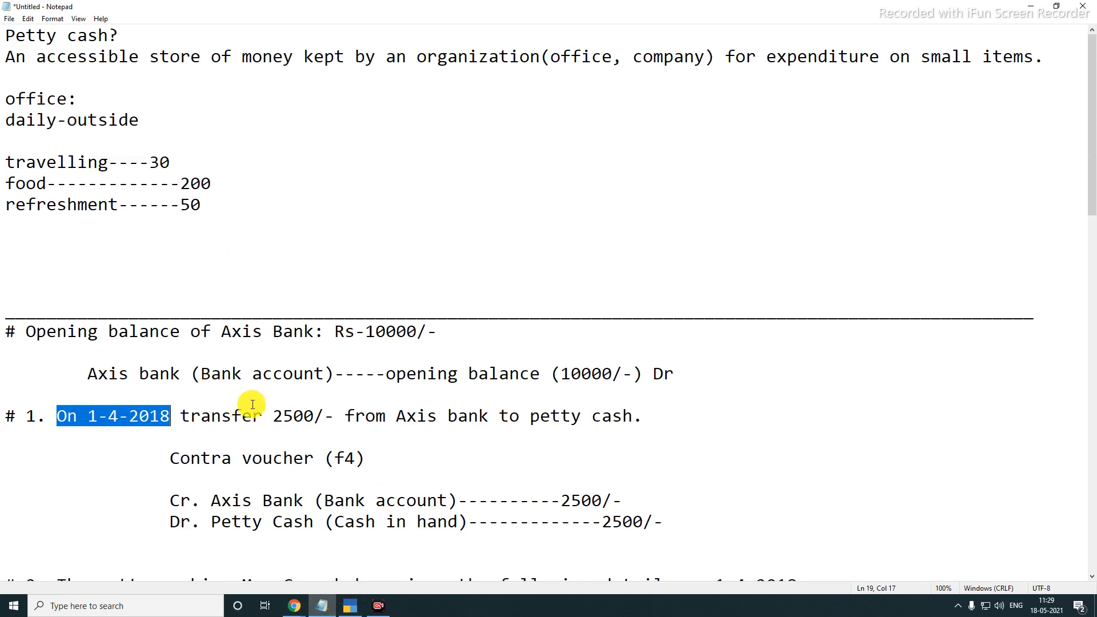
key(Down)
key(Down)
key(Down)
key(Down)
key(Down)
key(Down)
key(Down)
key(Down)
key(Down)
key(Down)
key(Down)
key(Down)
key(Down)
key(Down)
key(Down)
key(Down)
key(Down)
key(Down)
key(Down)
key(Down)
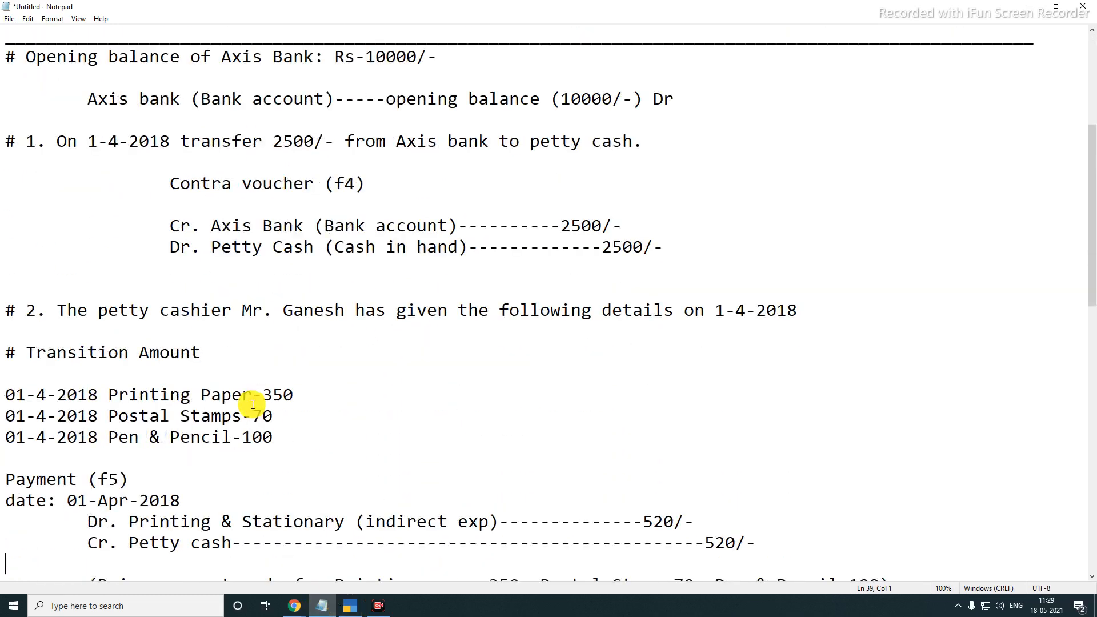
key(Down)
key(Down)
key(Down)
key(Down)
key(Down)
key(Down)
key(Down)
key(Down)
key(Down)
key(Down)
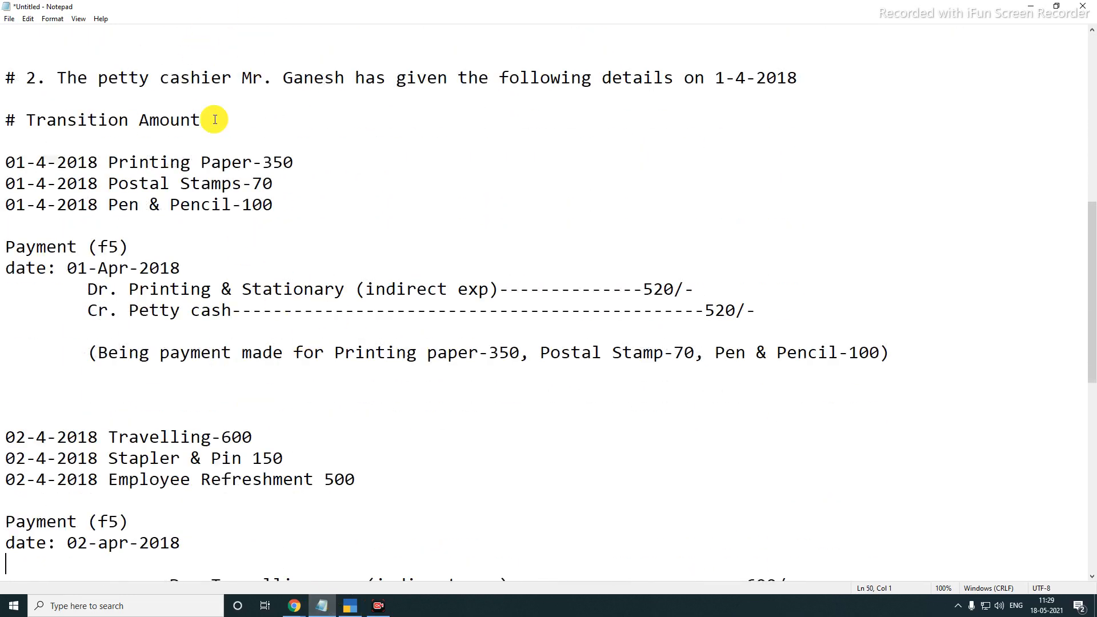
drag(138, 287, 343, 291)
key(Down)
key(Down)
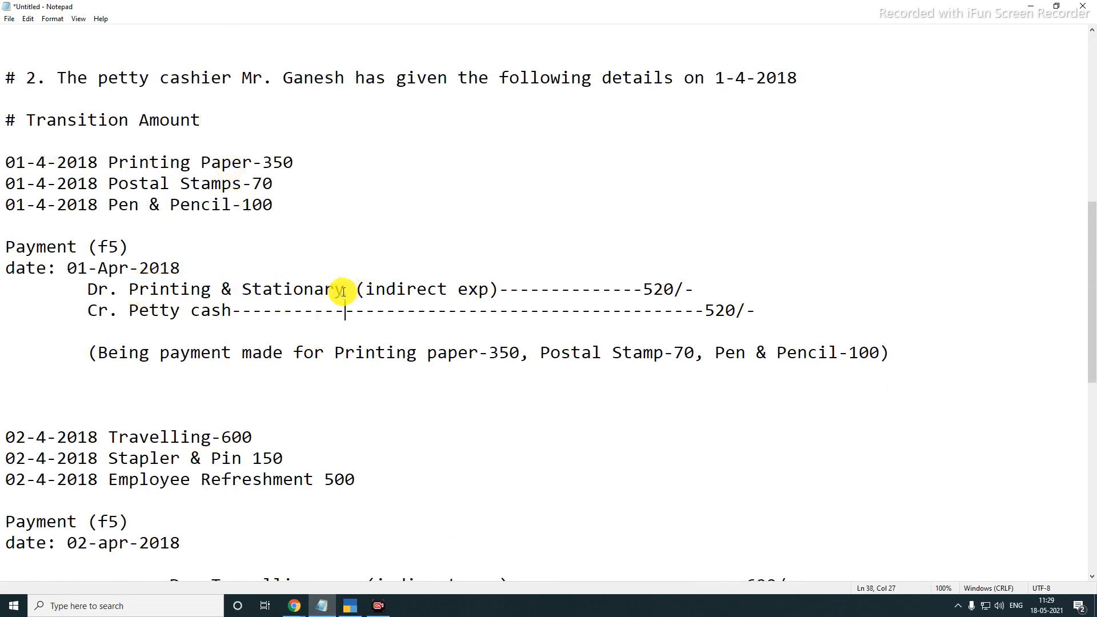
Examine the 2 April 2018 payment entry in the notes for the expense ledgers it requires.
key(Down)
key(Down)
key(Down)
key(Down)
key(Down)
key(Down)
key(Down)
key(Down)
key(Down)
key(Down)
key(Down)
key(Down)
key(Down)
key(Down)
key(Down)
key(Down)
key(Down)
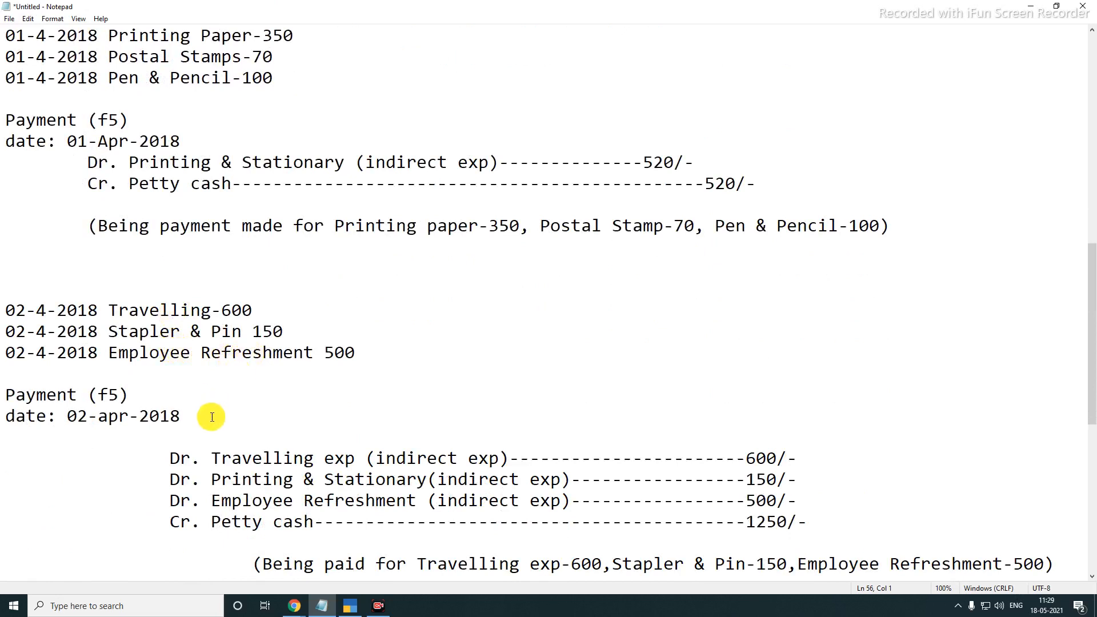
Switch back to TallyPrime and create a ledger named Travelling Exp. under Indirect Expenses with no opening balance.
click(350, 606)
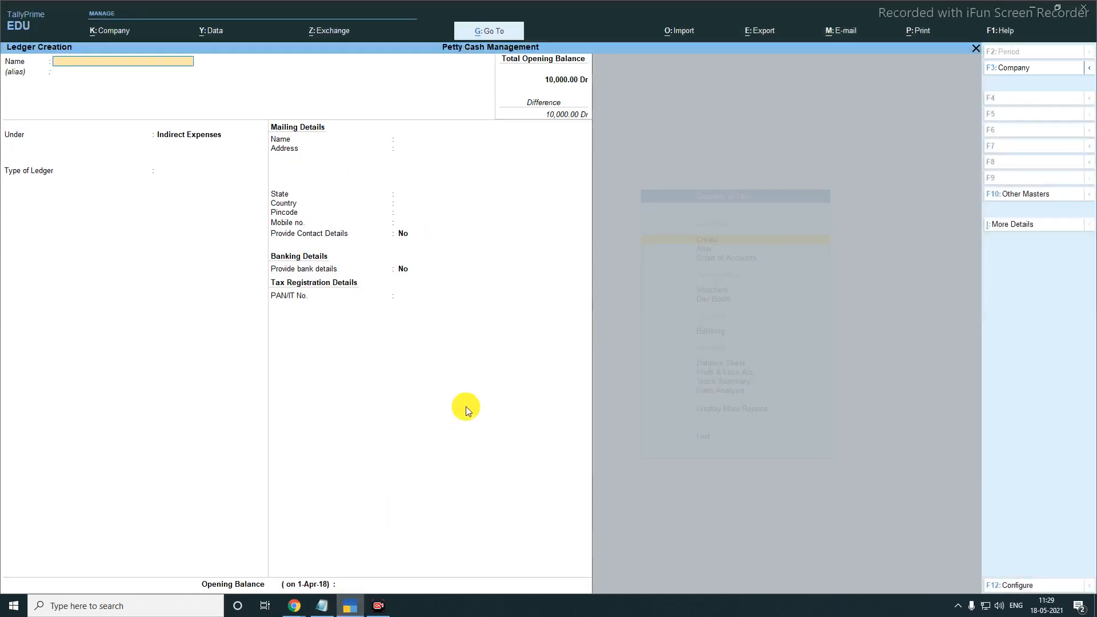
text(ng epx)
key(BackSpace)
key(BackSpace)
text(xp.)
key(Return)
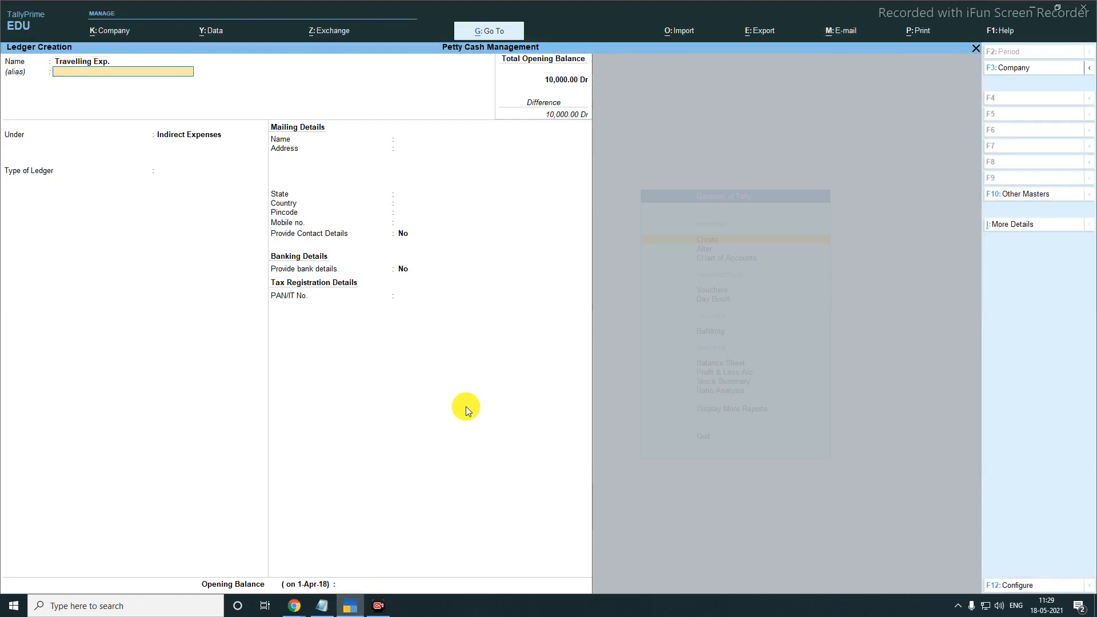
key(Return)
key(Return)
key(Return)
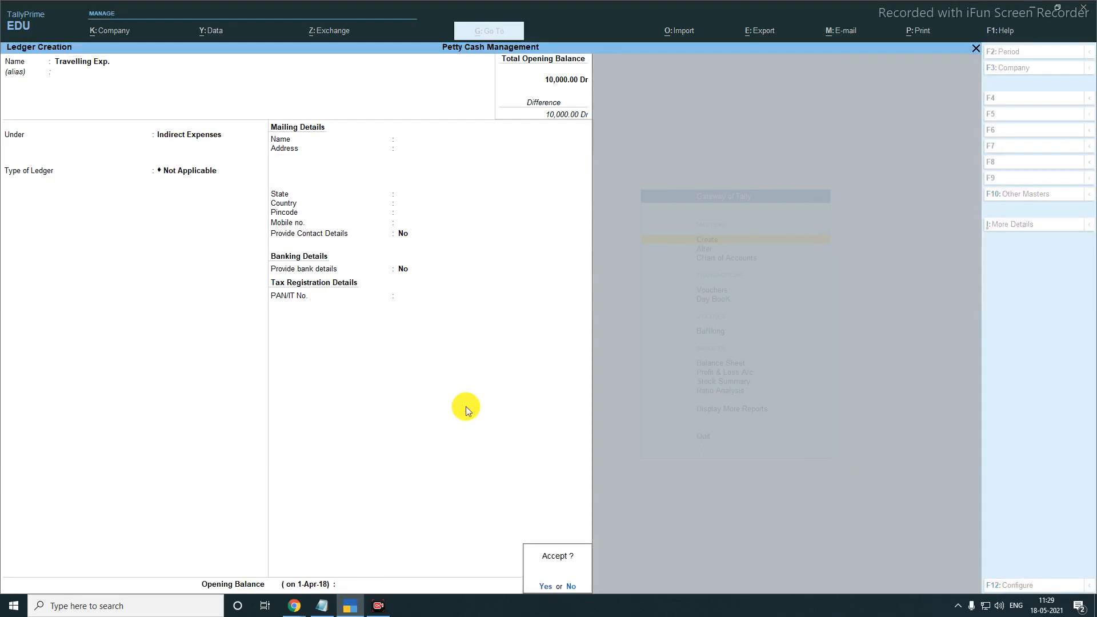
key(Return)
Create a ledger named Employee Refreshment under Indirect Expenses with no opening balance.
text(Employee Refreshment)
key(Return)
key(Return)
key(Return)
key(Return)
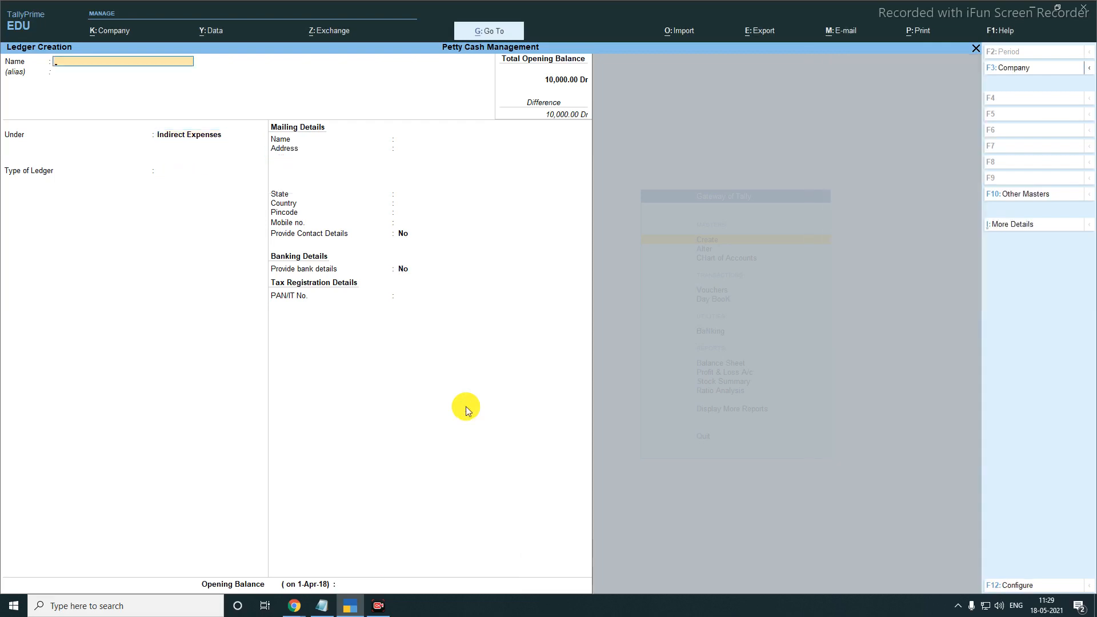
Create a ledger named Cleaning Exp under Indirect Expenses with no opening balance.
text(Cleaning Charg)
key(BackSpace)
key(BackSpace)
key(BackSpace)
key(BackSpace)
key(BackSpace)
text(c)
key(BackSpace)
text(Exp)
key(Return)
key(Return)
key(Return)
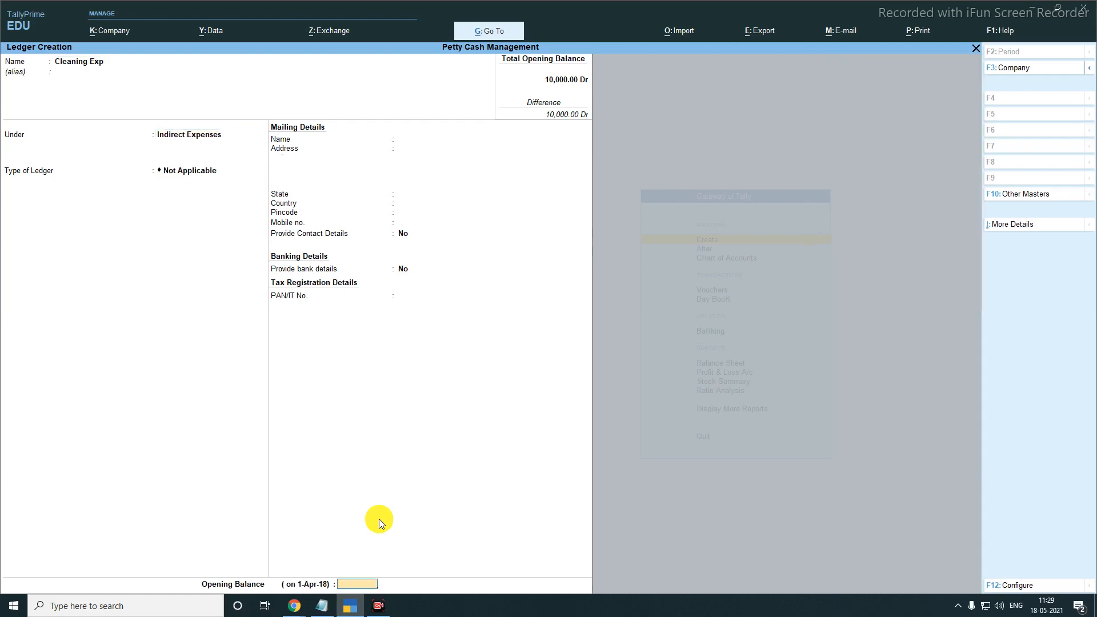
key(Return)
key(Return)
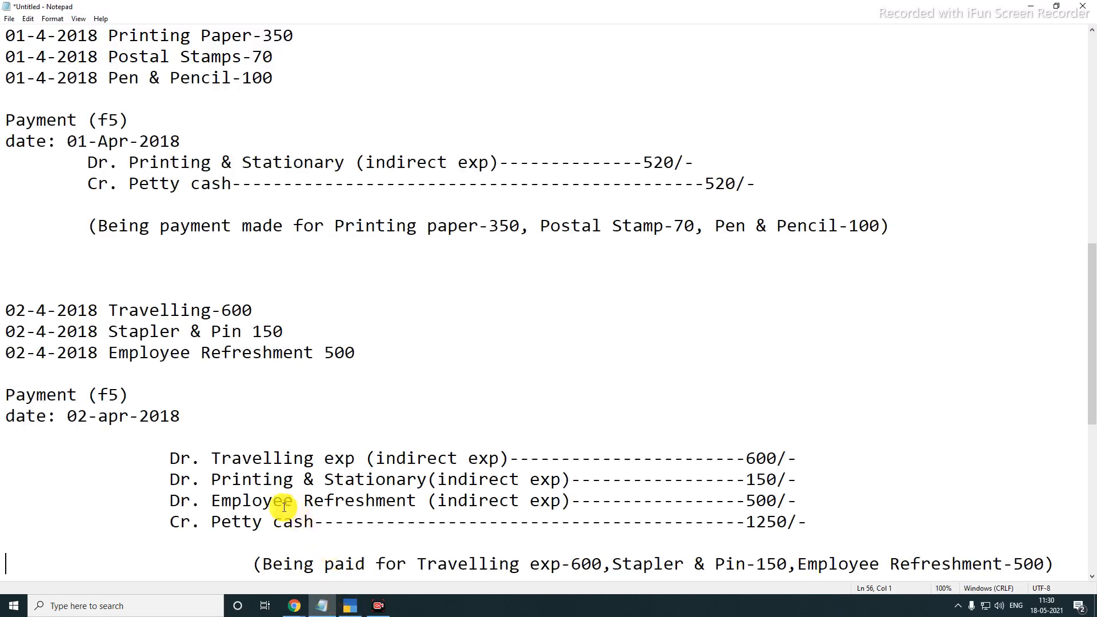
Switch to the Notepad notes and examine the 2 May 2018 payment entry and the closing report instructions against the created ledgers.
key(Down)
key(Down)
key(Down)
key(Down)
key(Down)
key(Down)
key(Down)
key(Down)
key(Down)
key(Down)
key(Down)
key(Down)
key(Down)
key(Down)
key(Down)
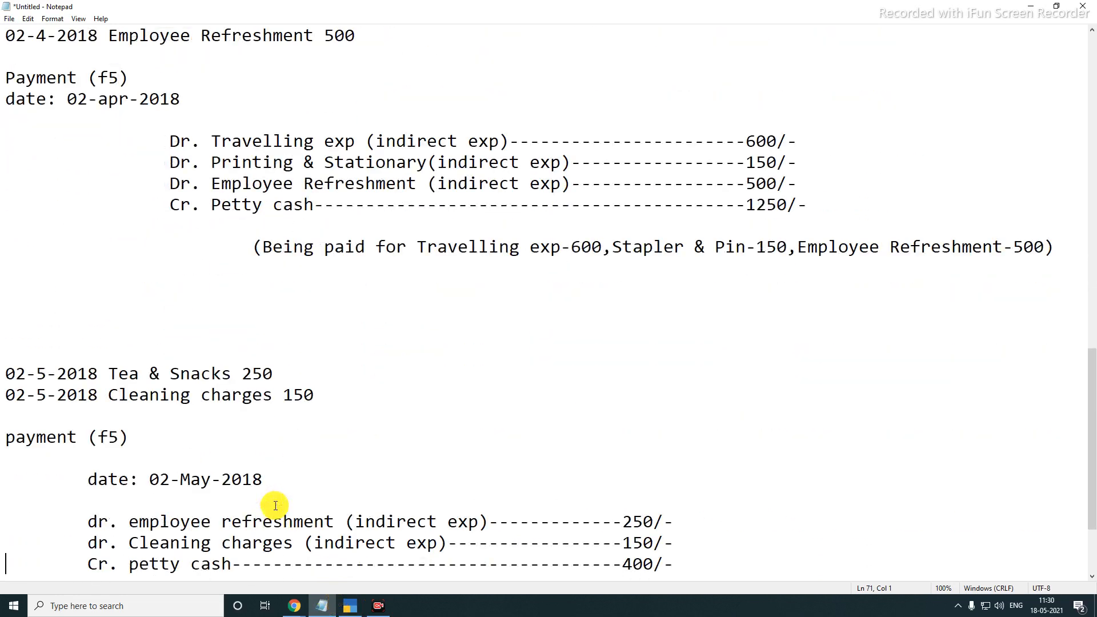
key(Down)
key(Down)
key(Down)
key(Down)
key(Down)
key(Down)
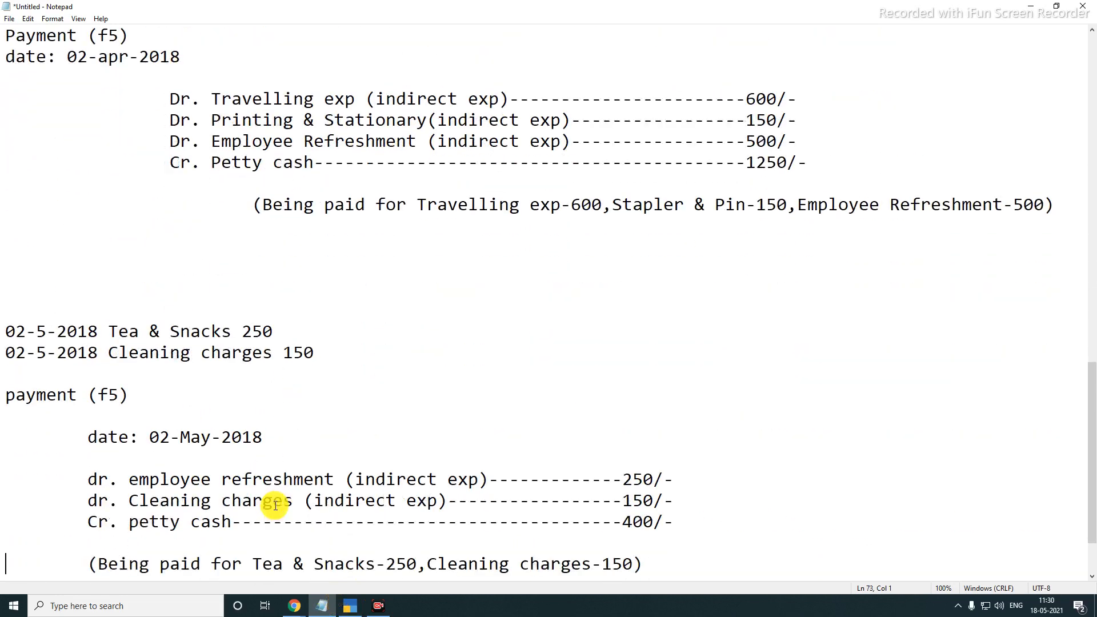
key(Up)
key(Up)
key(Up)
key(Up)
key(Up)
key(Up)
key(Up)
key(Up)
key(Up)
key(Up)
key(Up)
key(Up)
key(Up)
key(Up)
key(Up)
key(Up)
key(Up)
key(Up)
key(Up)
key(Up)
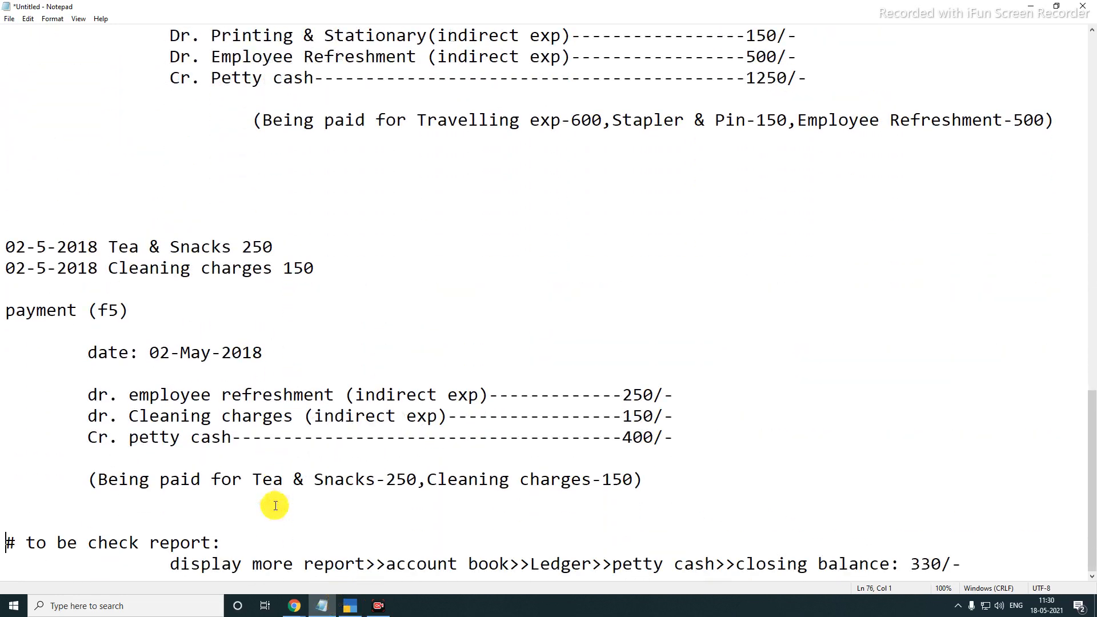
Return to the start of the notes and examine the 1-4-2018 Axis Bank to petty cash transfer and its voucher type.
key(Up)
key(Up)
key(Up)
key(Up)
key(Up)
key(Up)
key(Up)
key(Up)
key(Up)
key(Up)
key(Up)
key(Up)
key(Up)
key(Up)
key(Up)
key(Up)
key(Up)
key(Up)
key(Up)
key(Up)
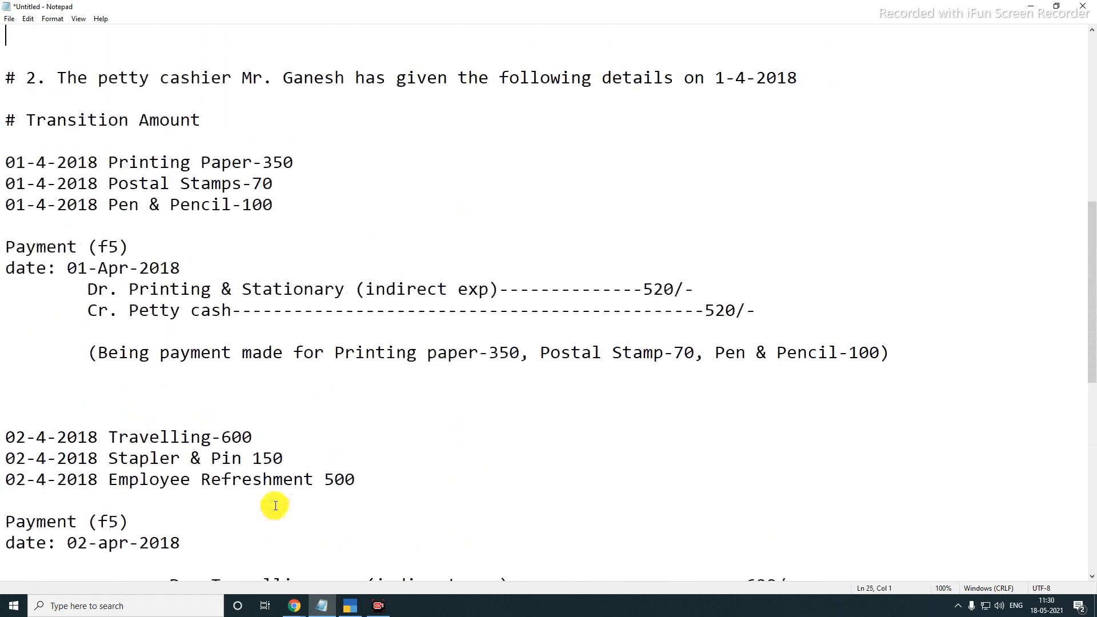
scroll(290, 258, up, 7)
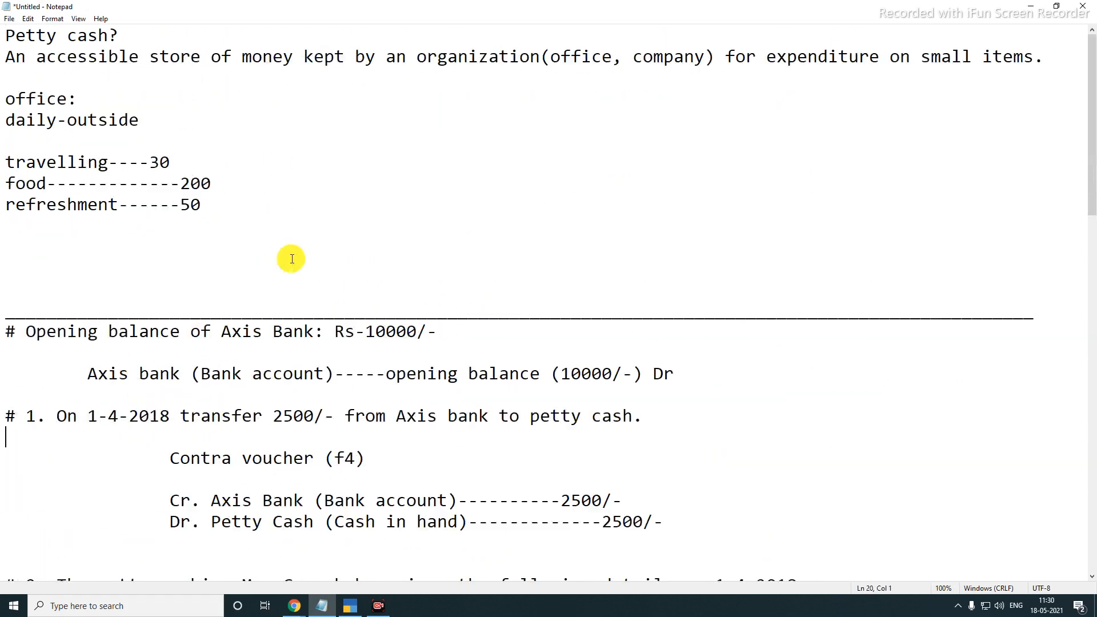
drag(28, 416, 644, 416)
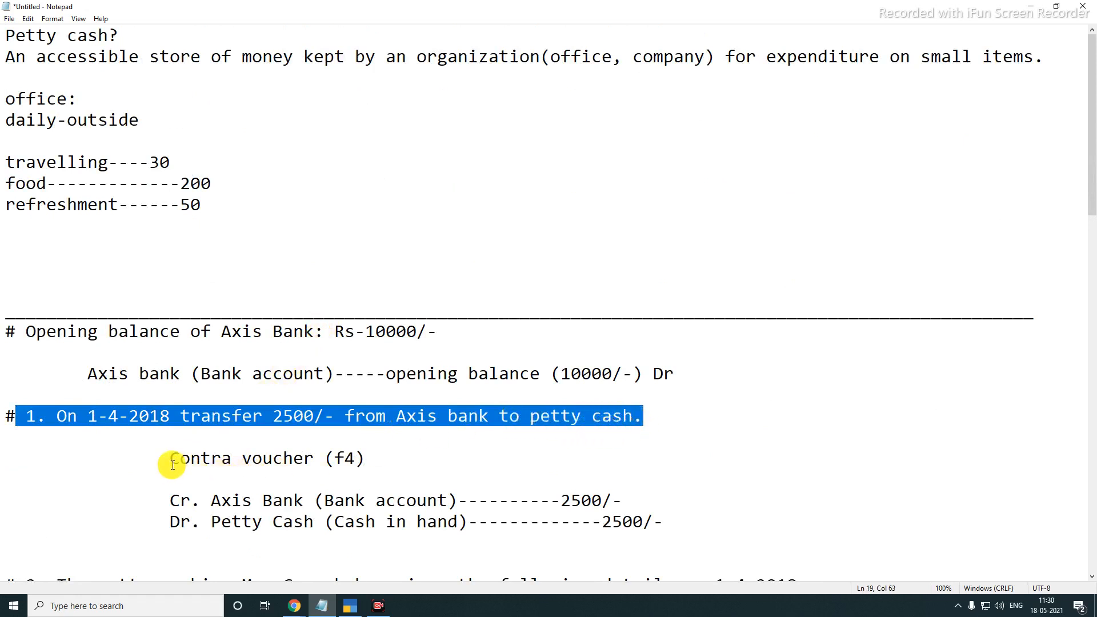
drag(171, 460, 384, 456)
Switch to TallyPrime, leave ledger creation and open a new Contra voucher.
click(363, 607)
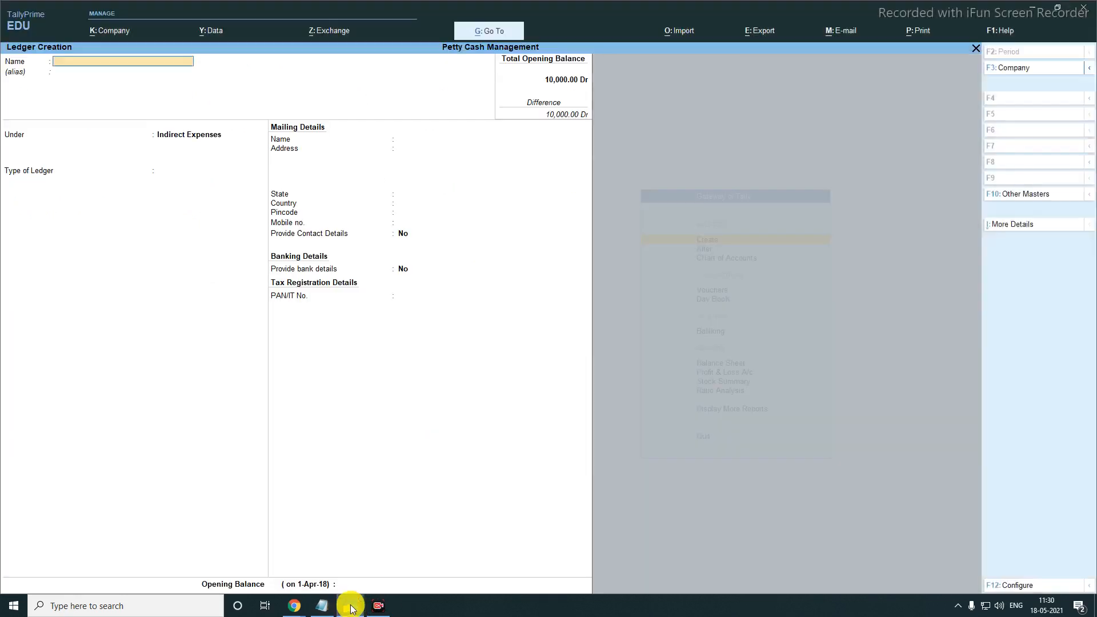
key(Escape)
key(Escape)
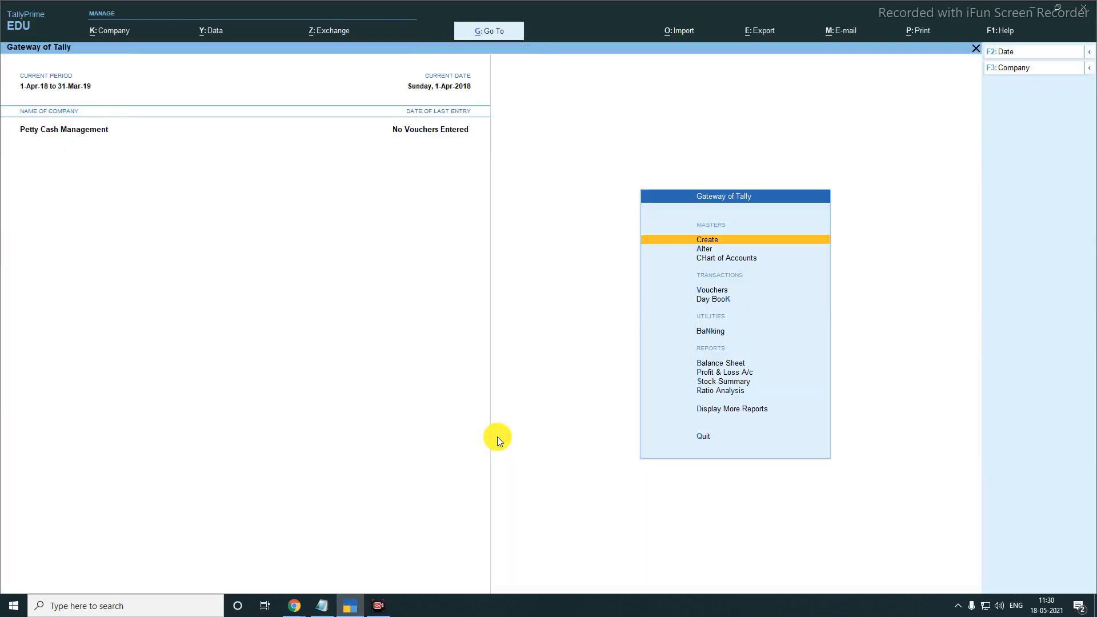
key(Down)
key(Down)
key(Down)
key(Down)
key(Up)
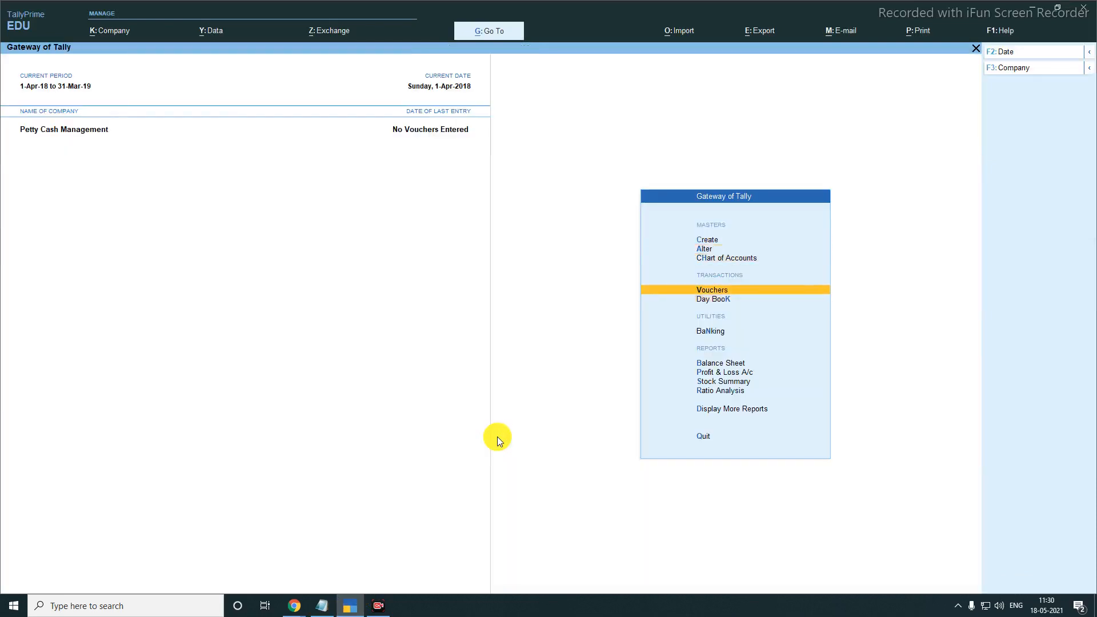
key(Return)
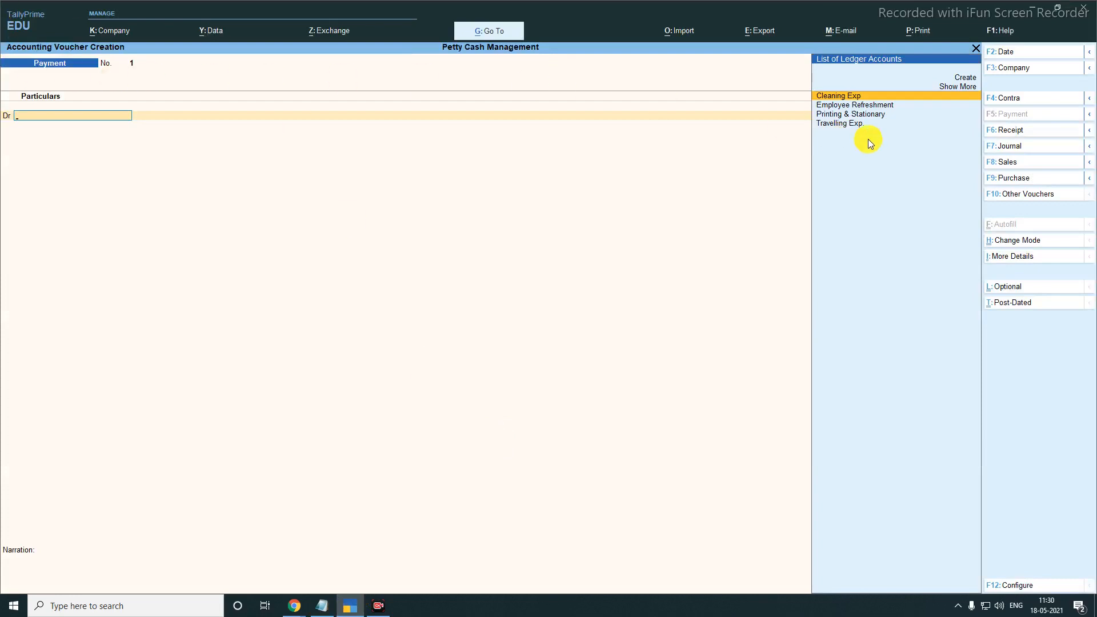
click(1010, 101)
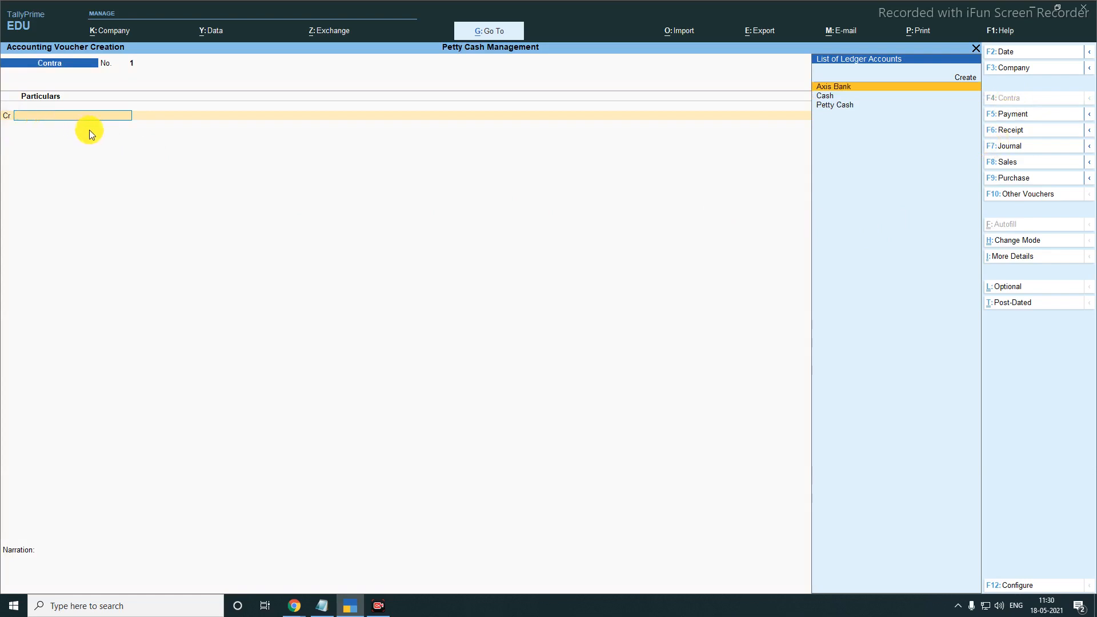
Credit Axis Bank with 2,500 in the contra voucher and allocate the amount as an e-Fund Transfer.
key(Return)
text(2,500)
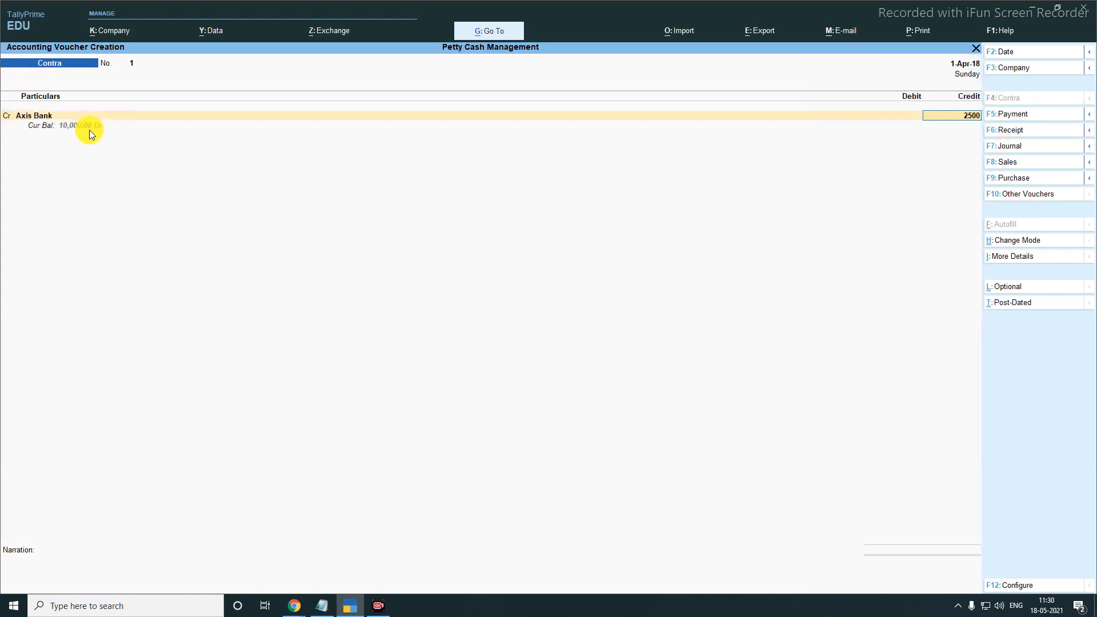
key(Return)
key(Return)
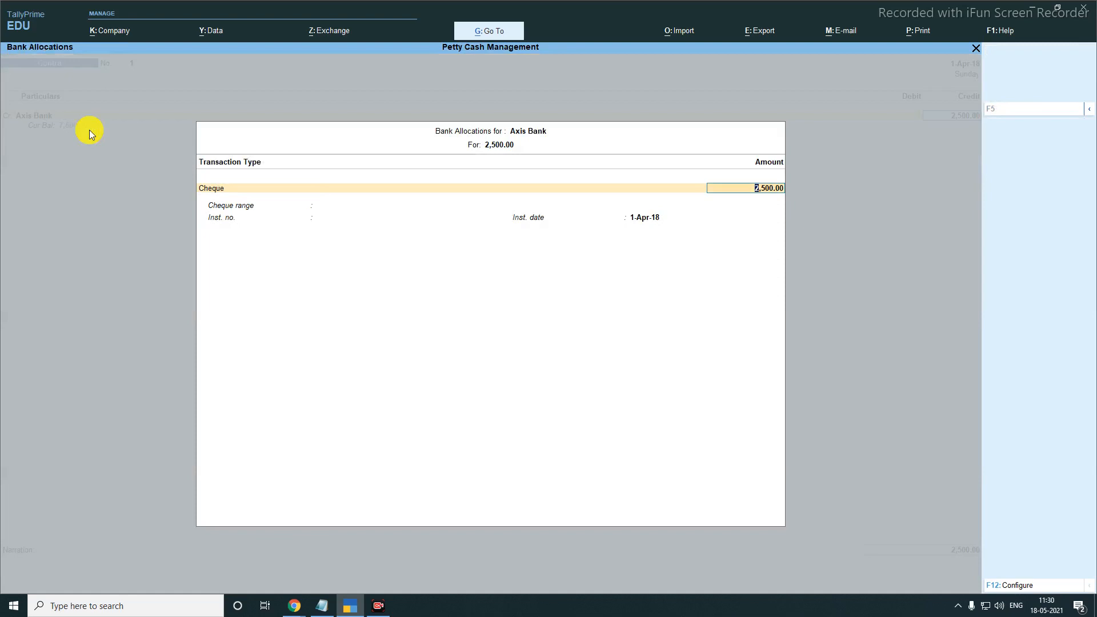
key(BackSpace)
key(BackSpace)
key(Down)
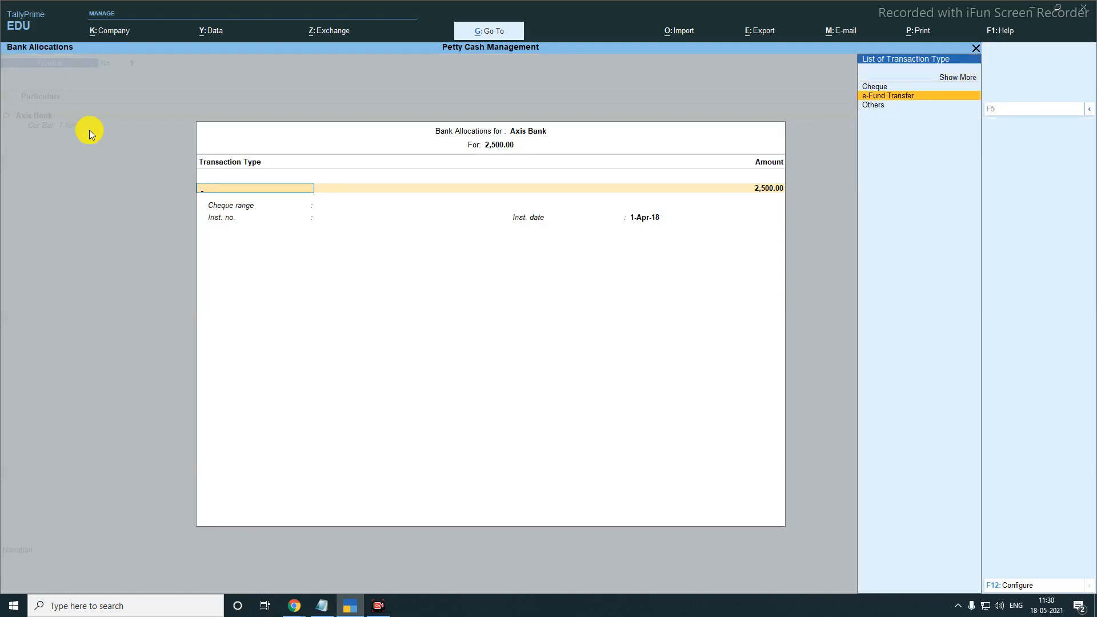
key(Return)
key(Return)
key(Return)
key(Return)
key(Return)
key(Return)
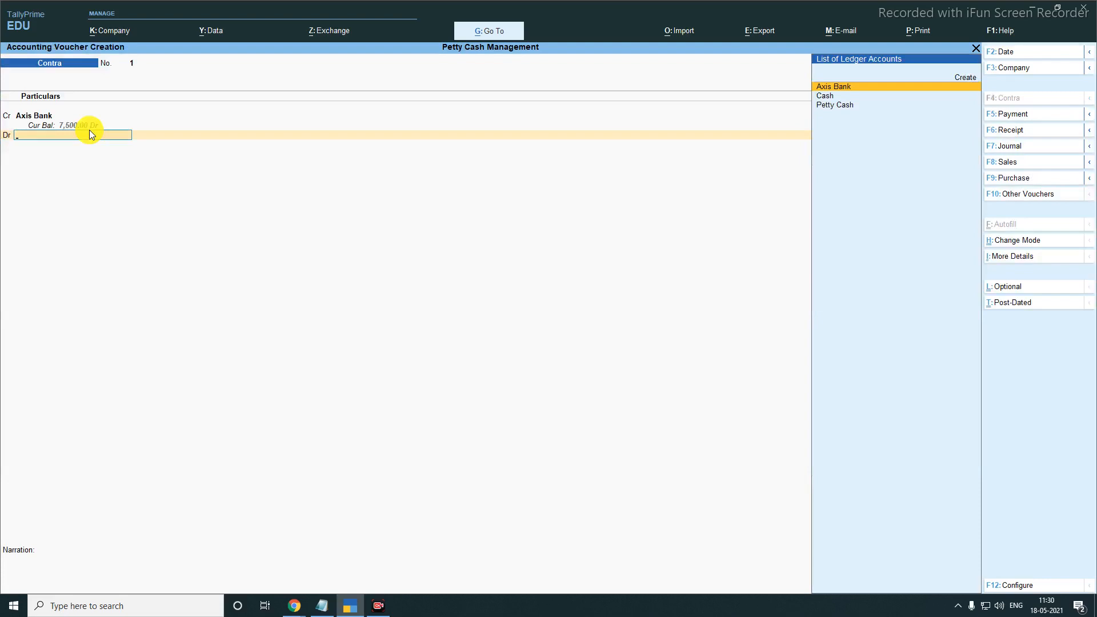
Debit Petty Cash with 2,500, add the narration "Being transfer amount for petty cash for the month Apr-2018" and save the contra voucher.
key(Down)
key(Down)
key(Return)
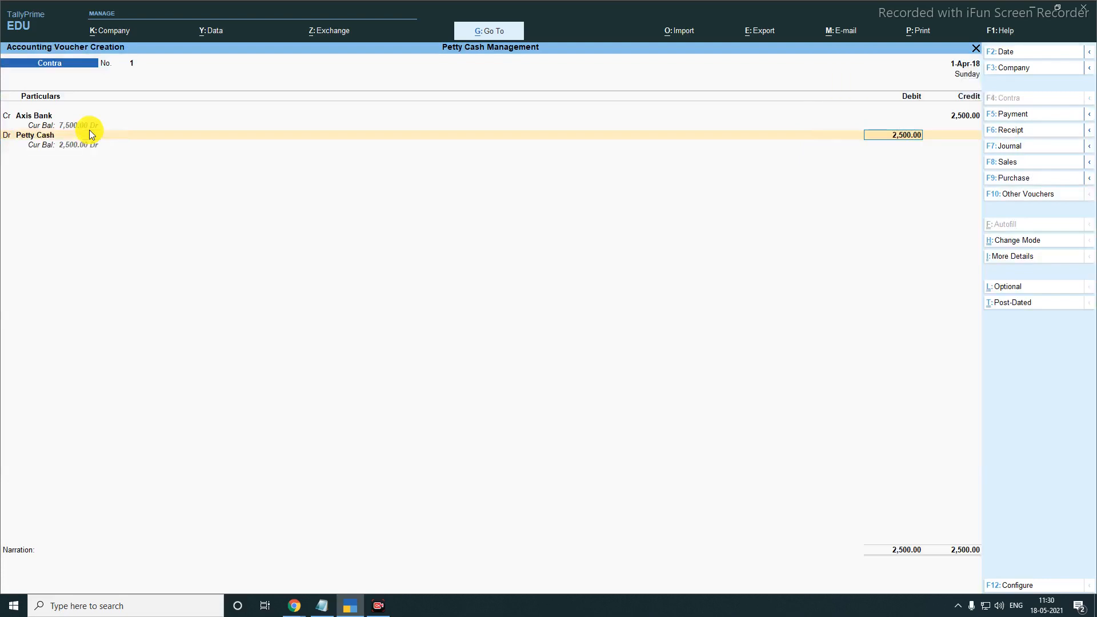
key(Return)
text(Being trans)
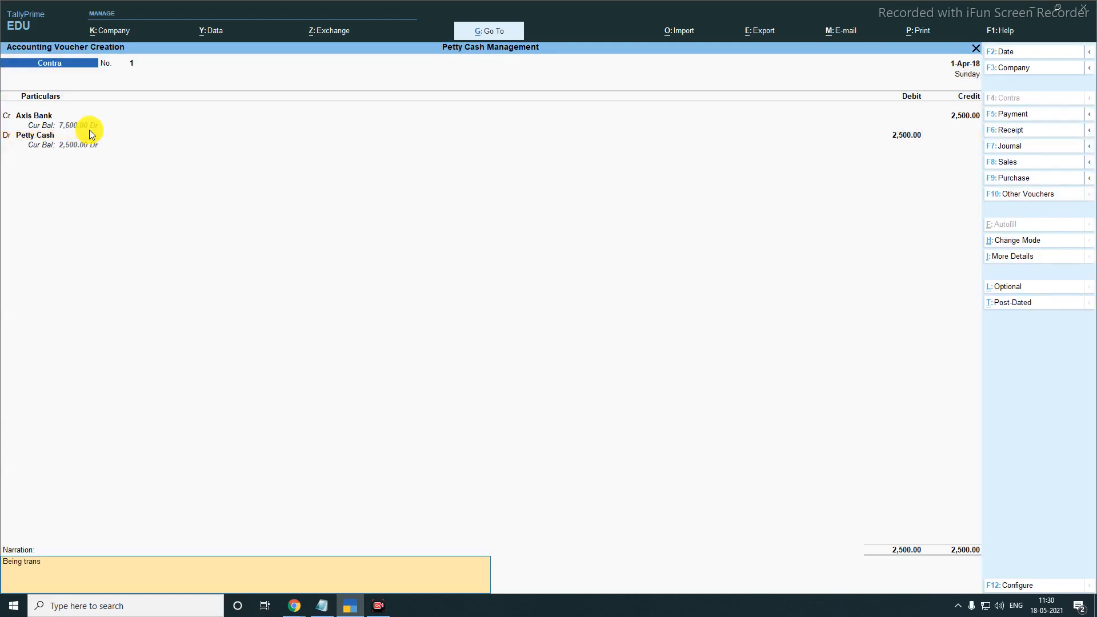
text(fer amount for petty cash for the month Apr-2018)
key(Return)
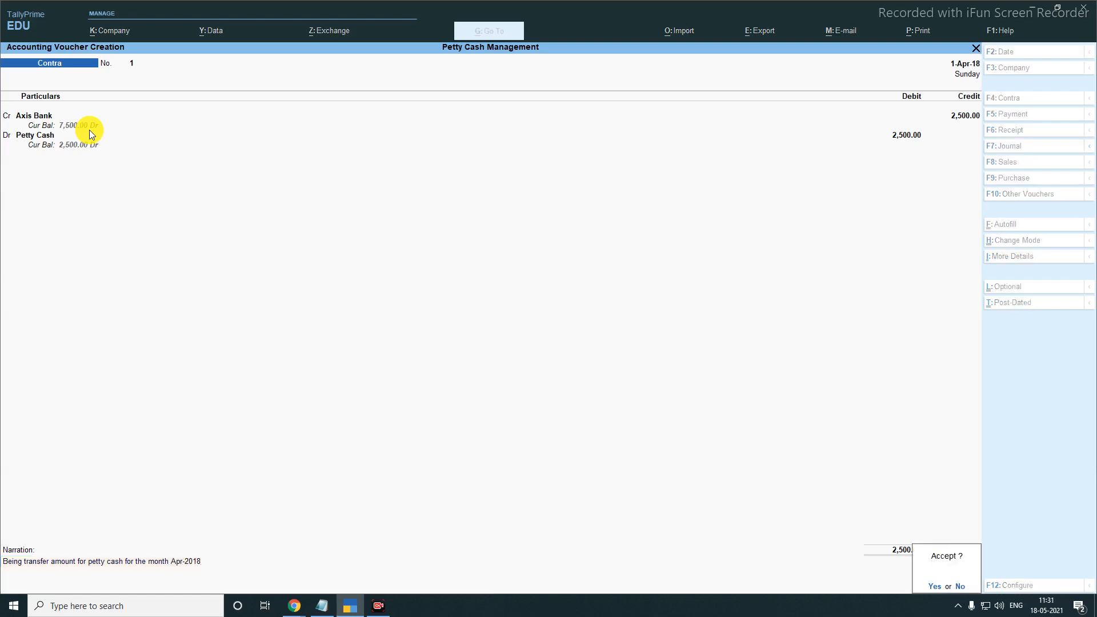
key(Return)
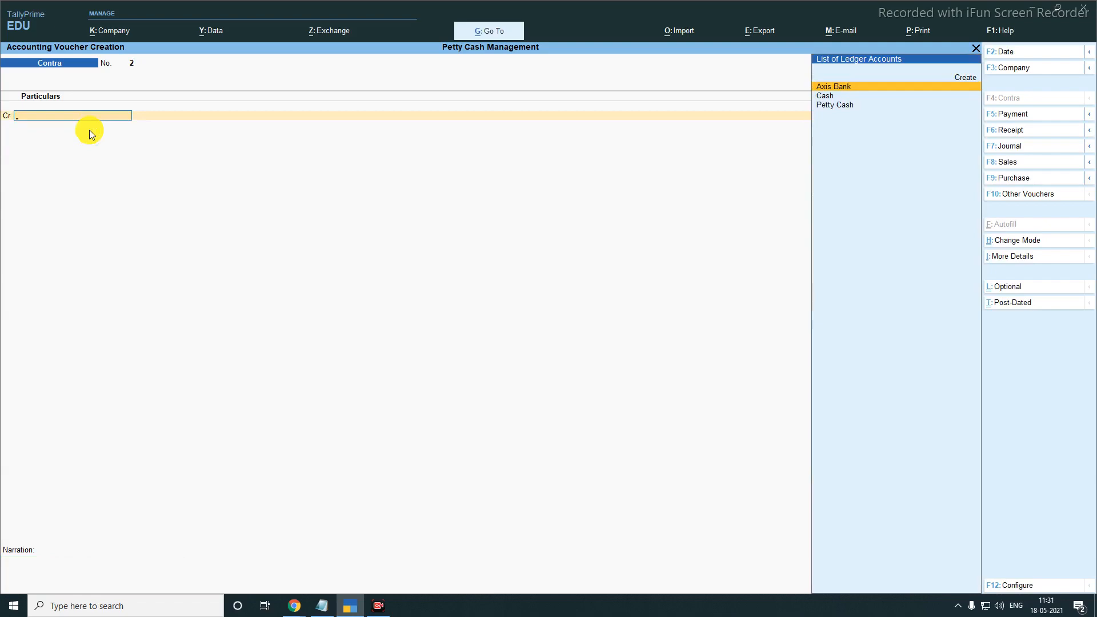
Switch to the Notepad notes and examine the contra entry and the 1-4-2018 printing paper, postal stamps and pen and pencil expenses.
click(321, 605)
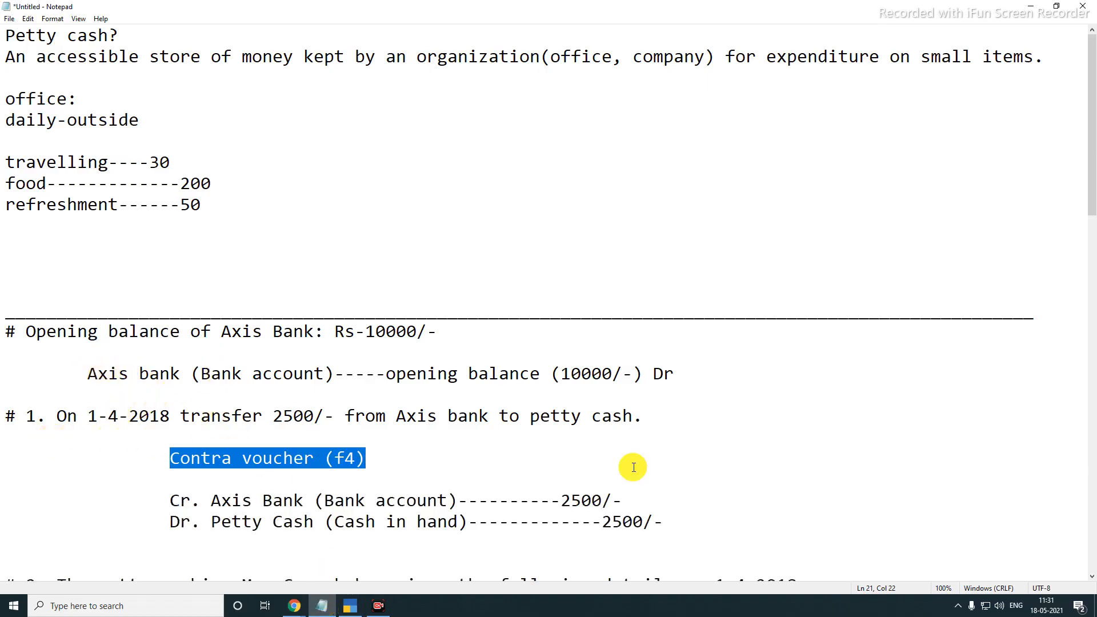
drag(148, 502, 666, 521)
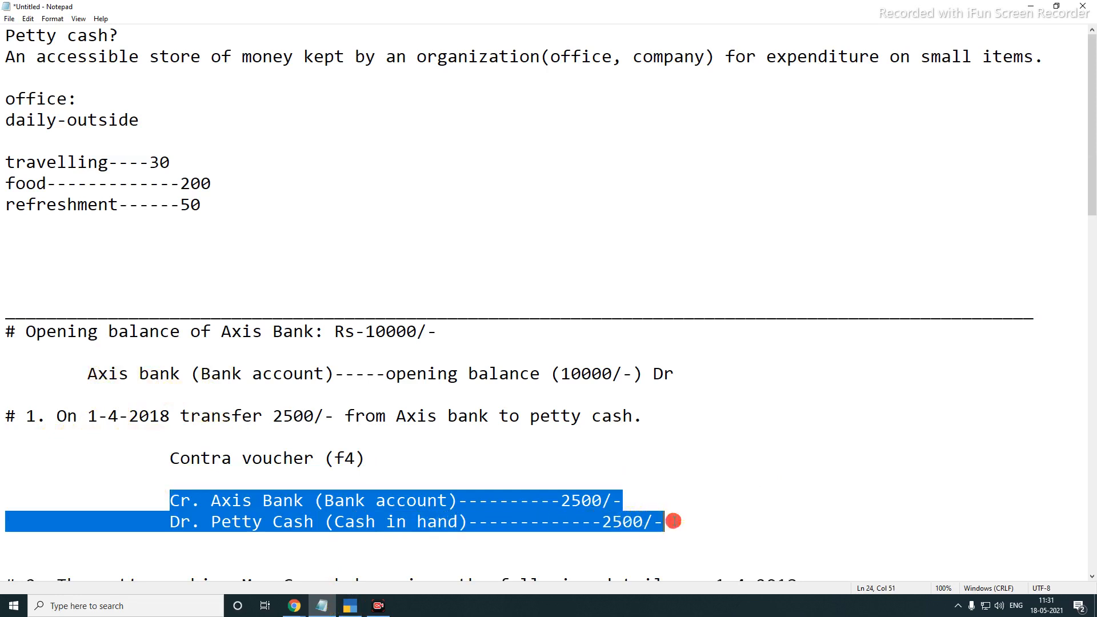
drag(1093, 158, 1093, 276)
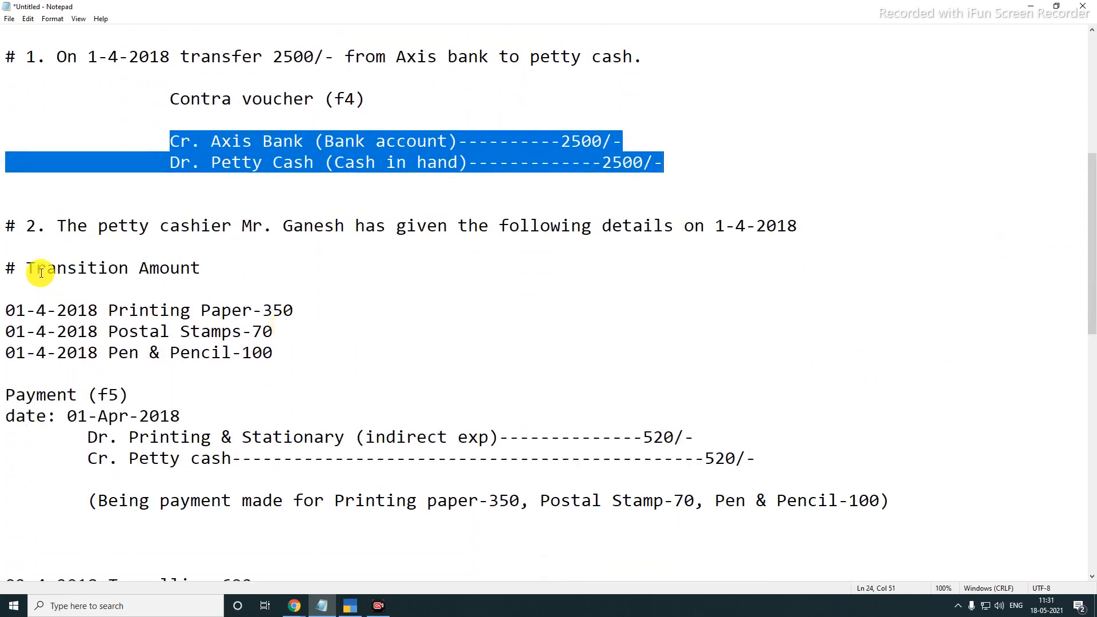
mouse_move(7, 268)
mouse_down()
mouse_move(211, 318)
mouse_move(299, 355)
mouse_up()
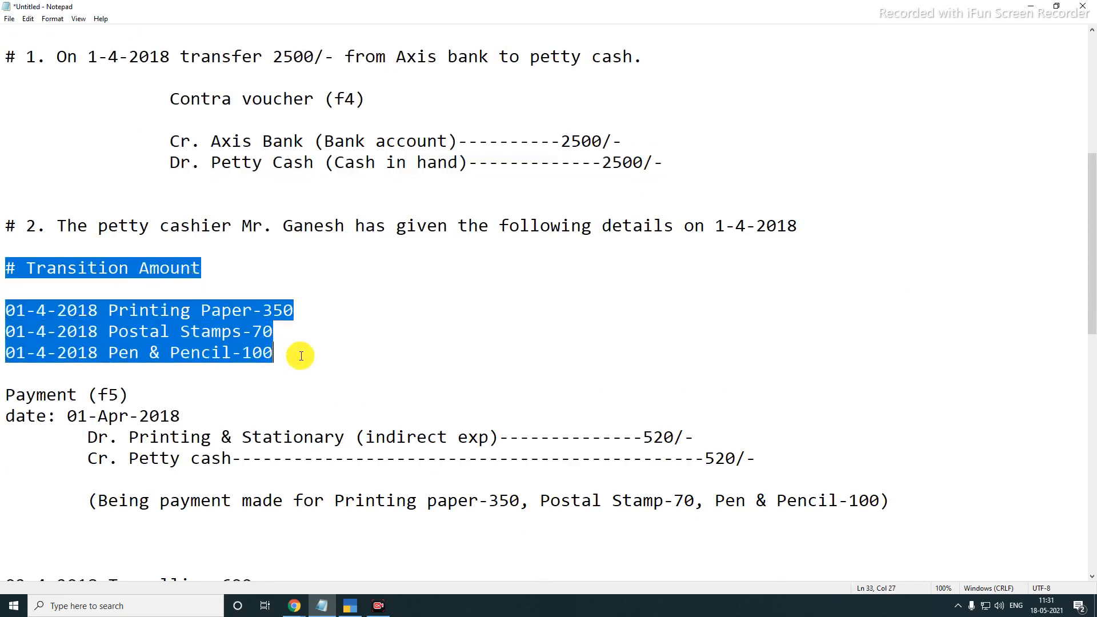
click(115, 311)
drag(293, 311, 262, 312)
mouse_move(108, 337)
mouse_down()
mouse_move(242, 334)
mouse_move(113, 318)
mouse_move(108, 350)
mouse_move(293, 354)
mouse_up()
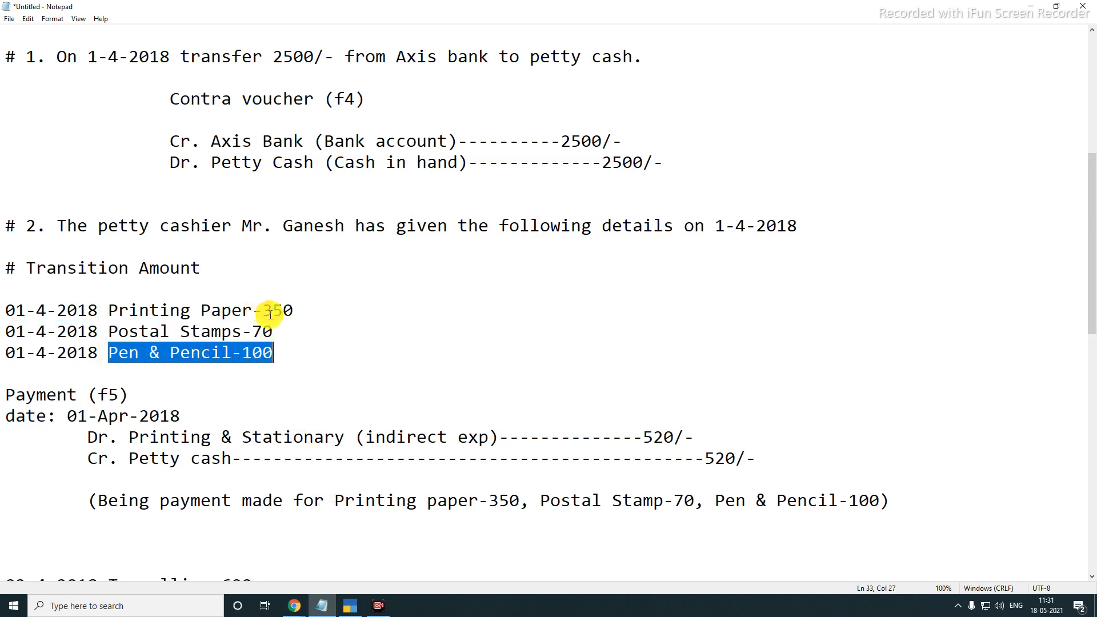
drag(264, 312, 294, 311)
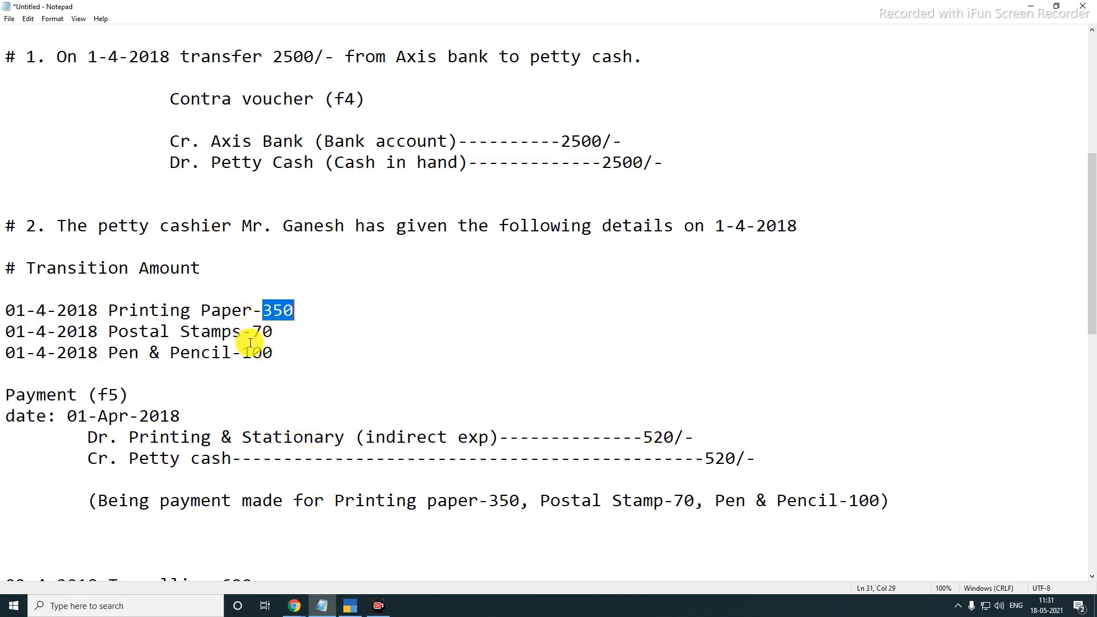
Switch to TallyPrime and start a Payment voucher debiting Printing & Stationary with 520, checking the amount against the Notepad notes.
click(350, 606)
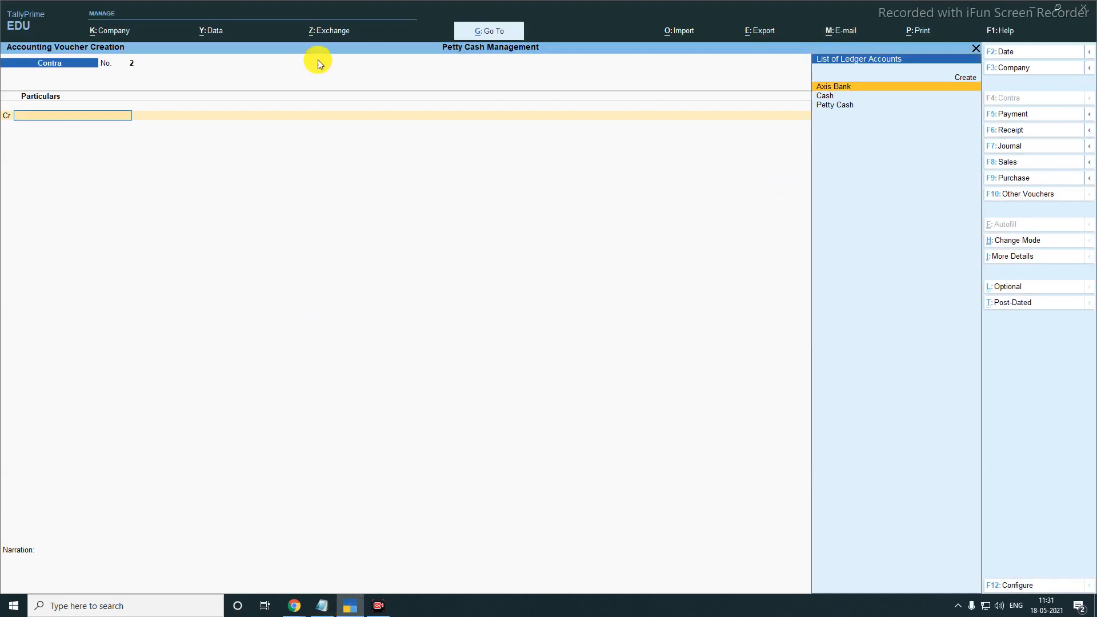
click(1017, 115)
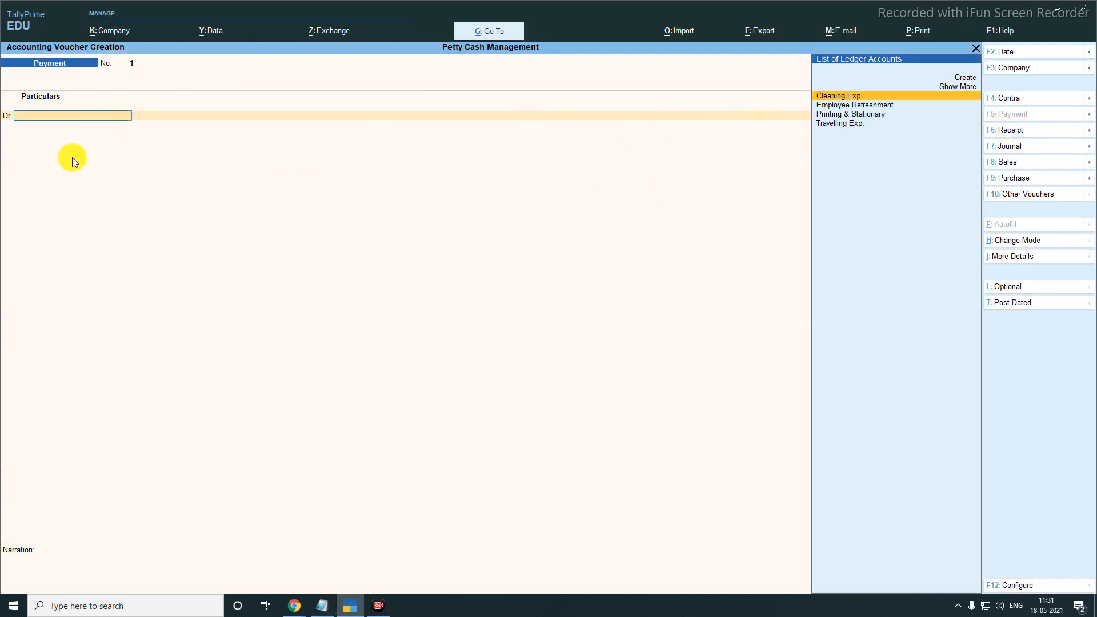
text(pri)
key(Return)
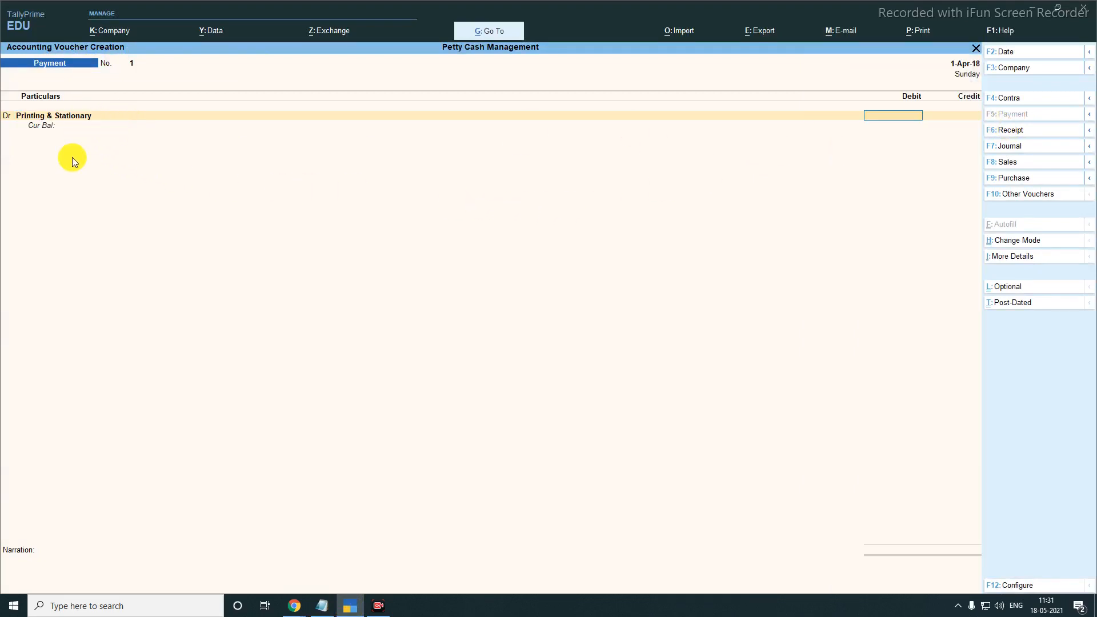
click(322, 606)
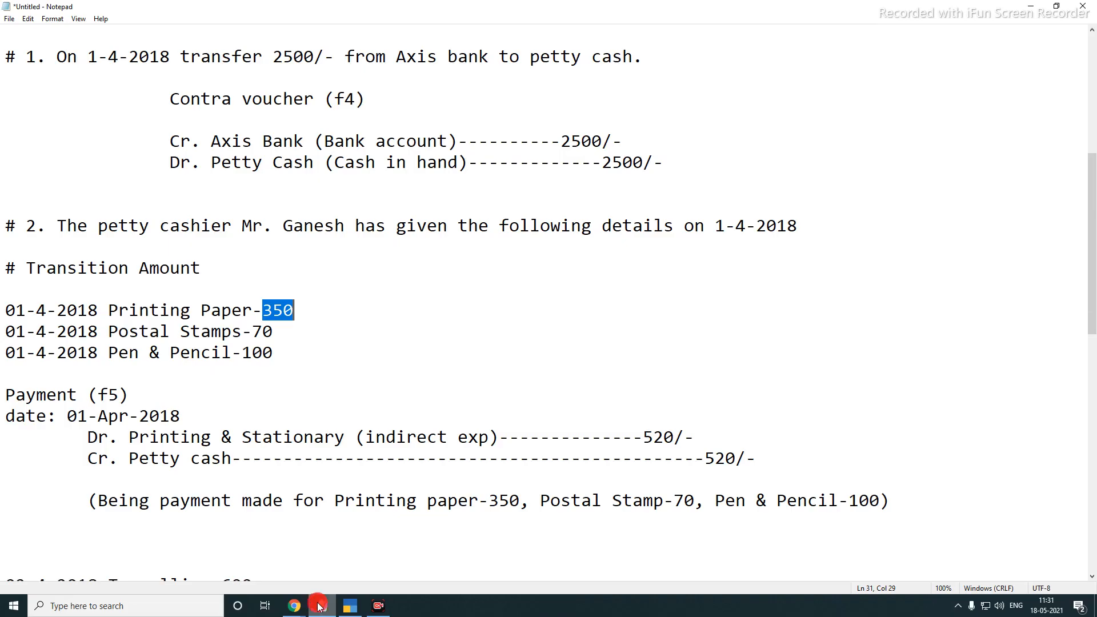
drag(624, 437, 728, 446)
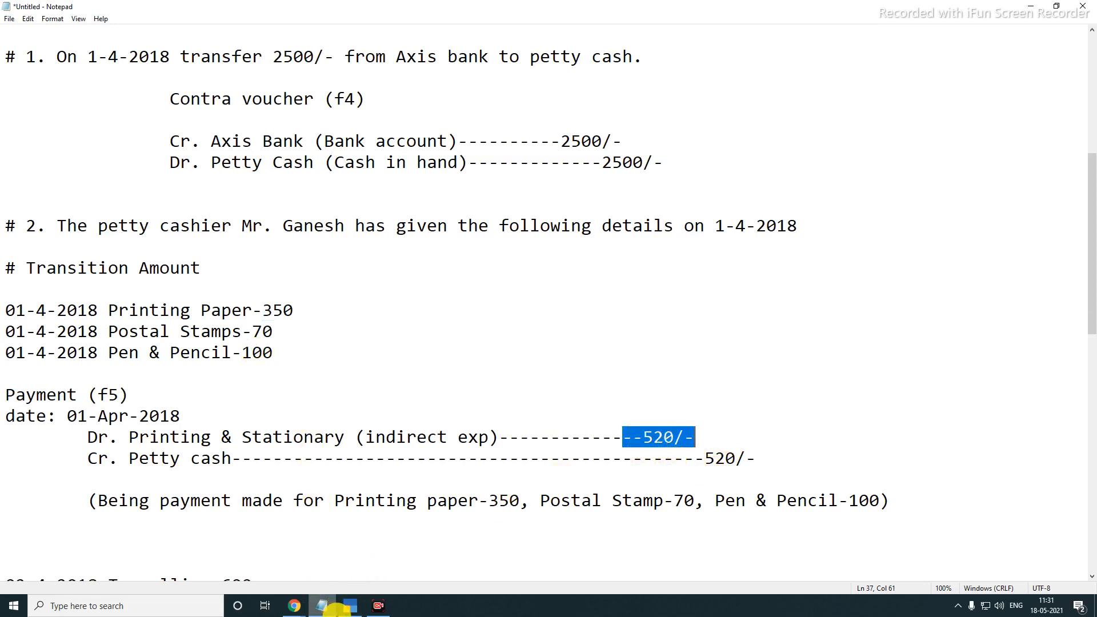
key(alt+Tab)
text(520)
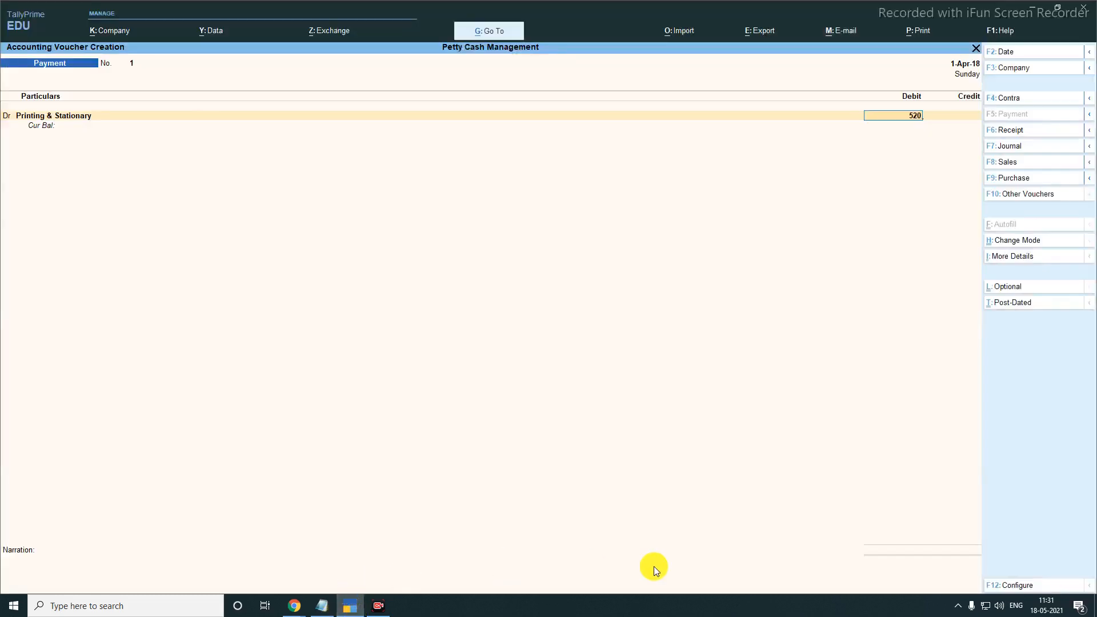
key(Return)
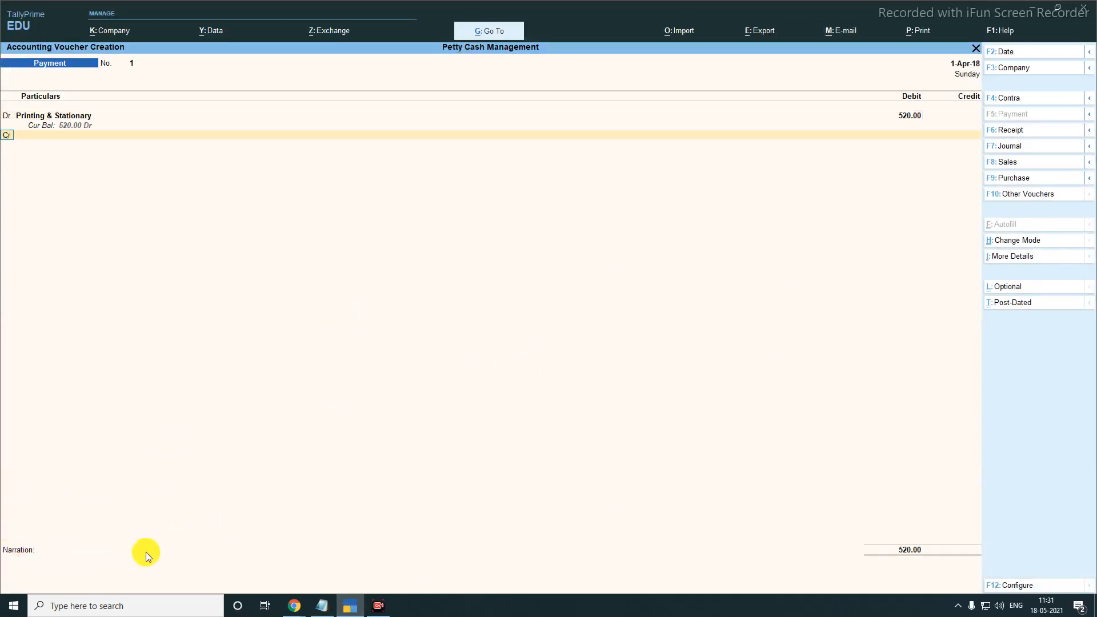
key(ctrl)
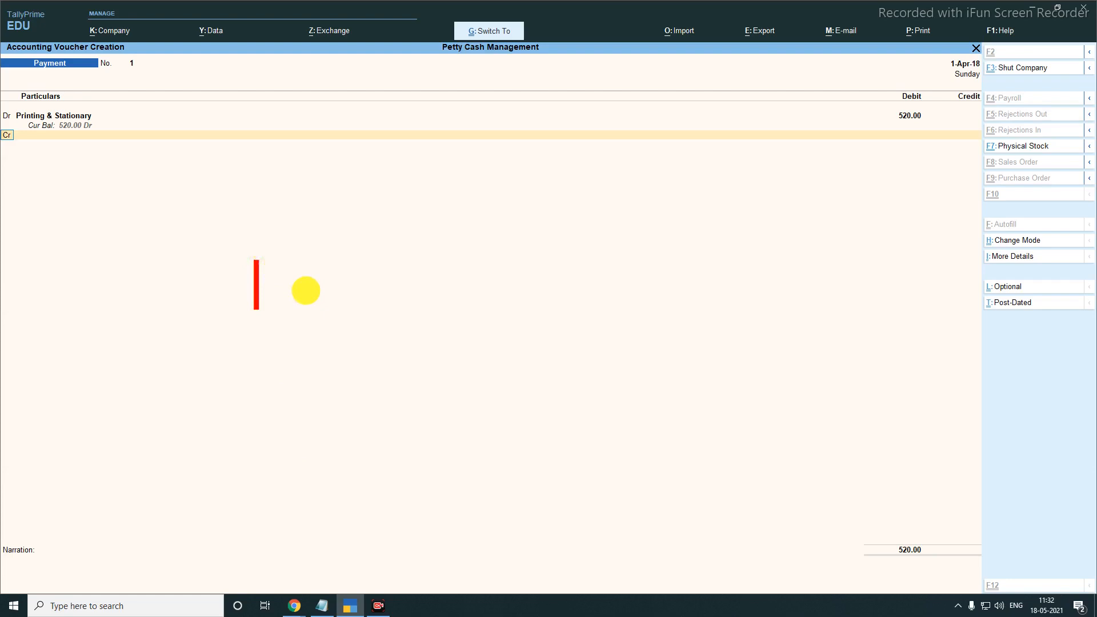
text(ct)
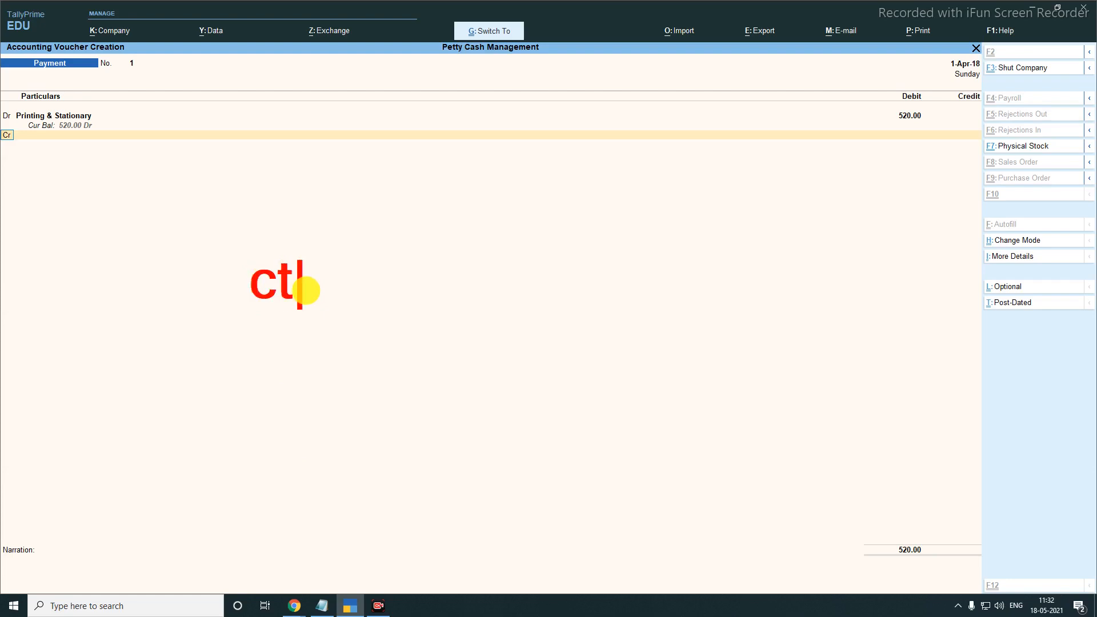
text(rl+)
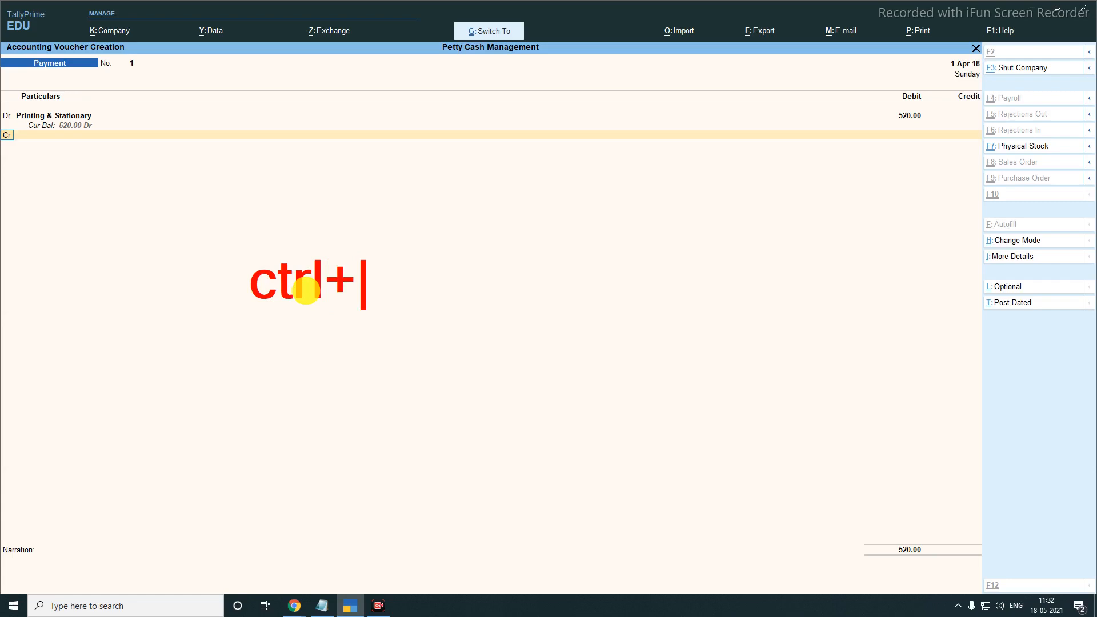
text(n)
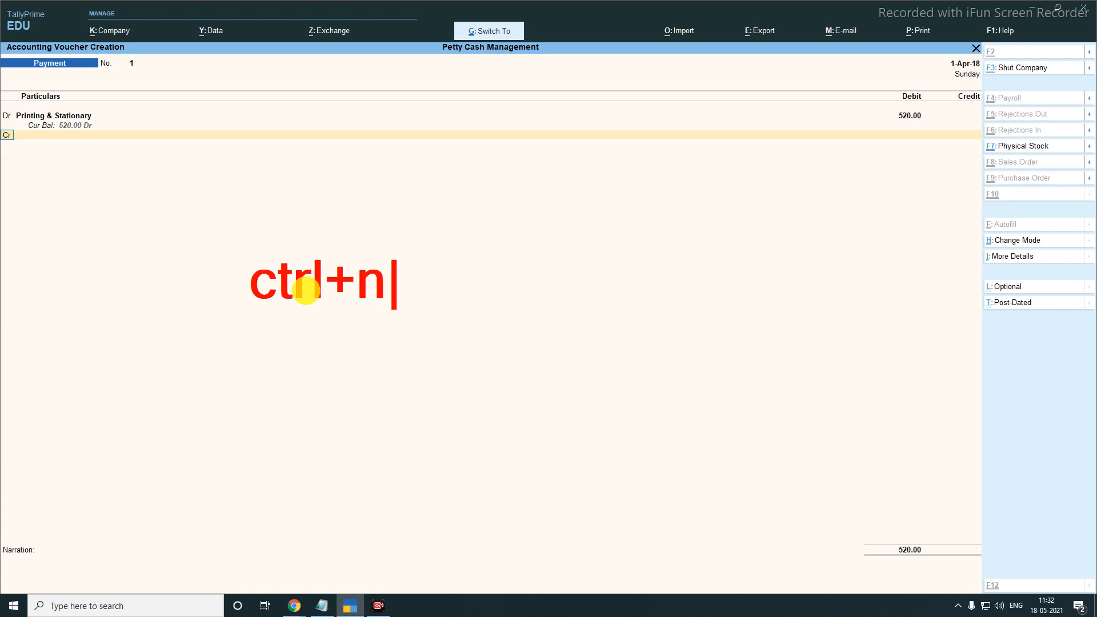
text(-ope)
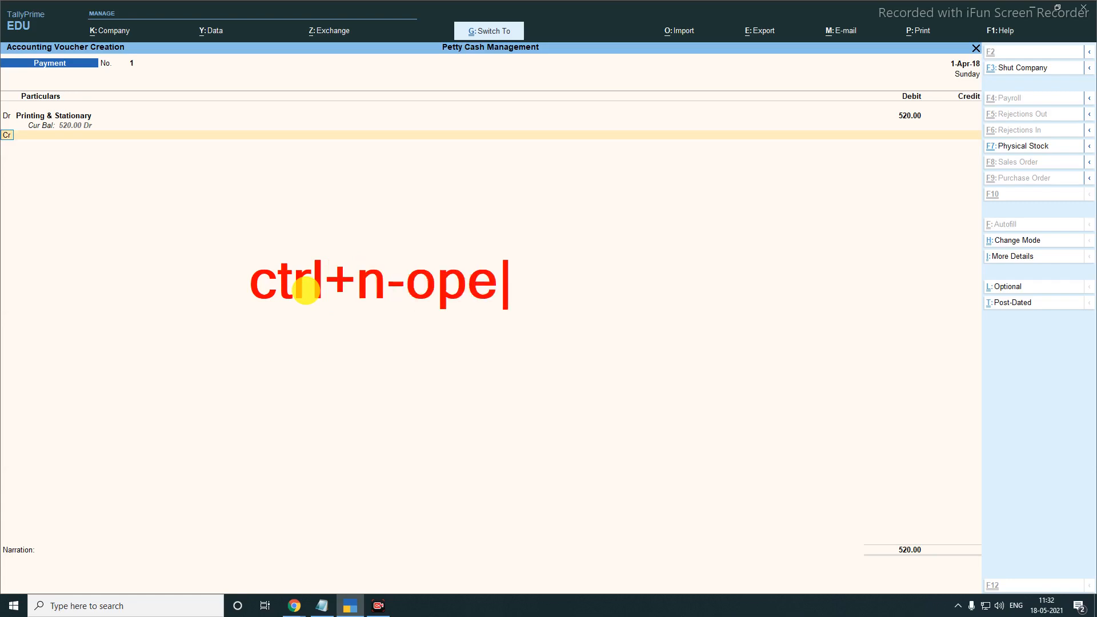
text(n calcula)
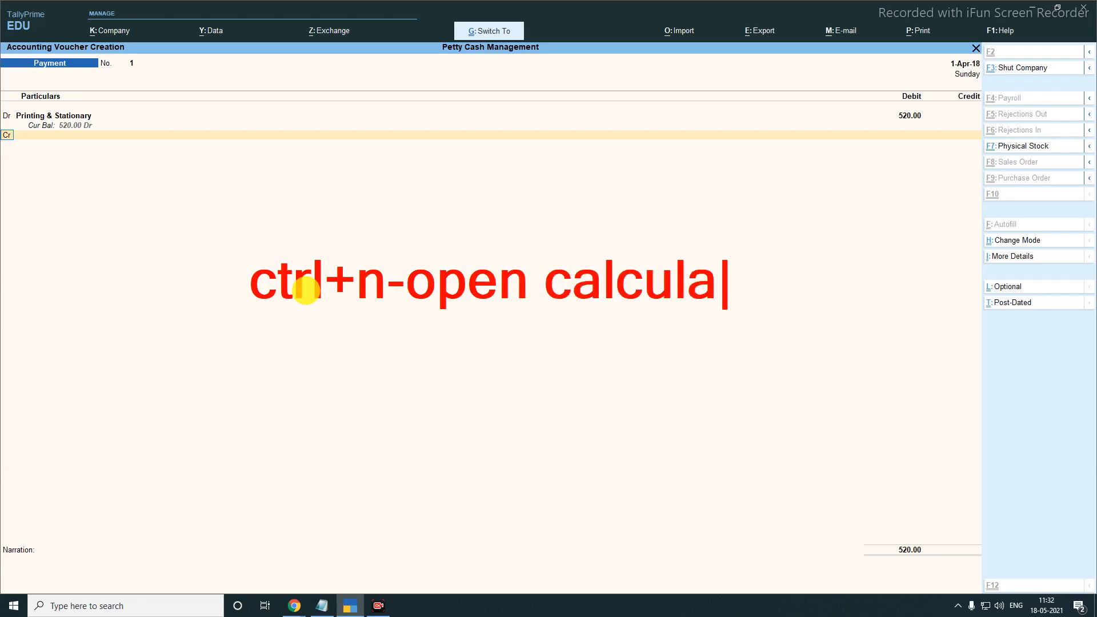
text(tor)
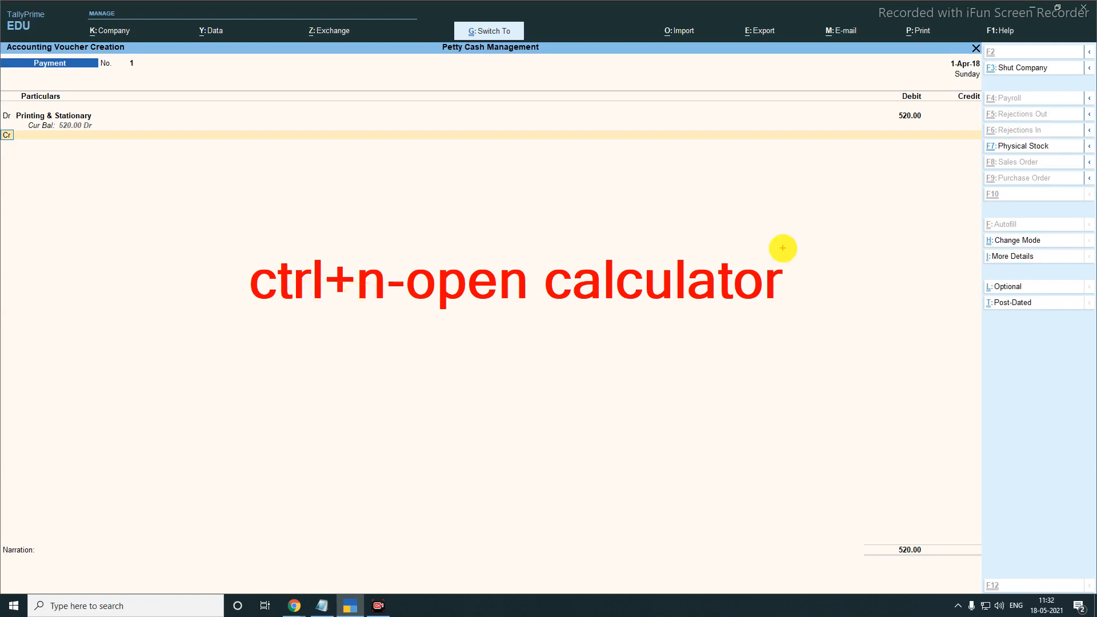
key(Escape)
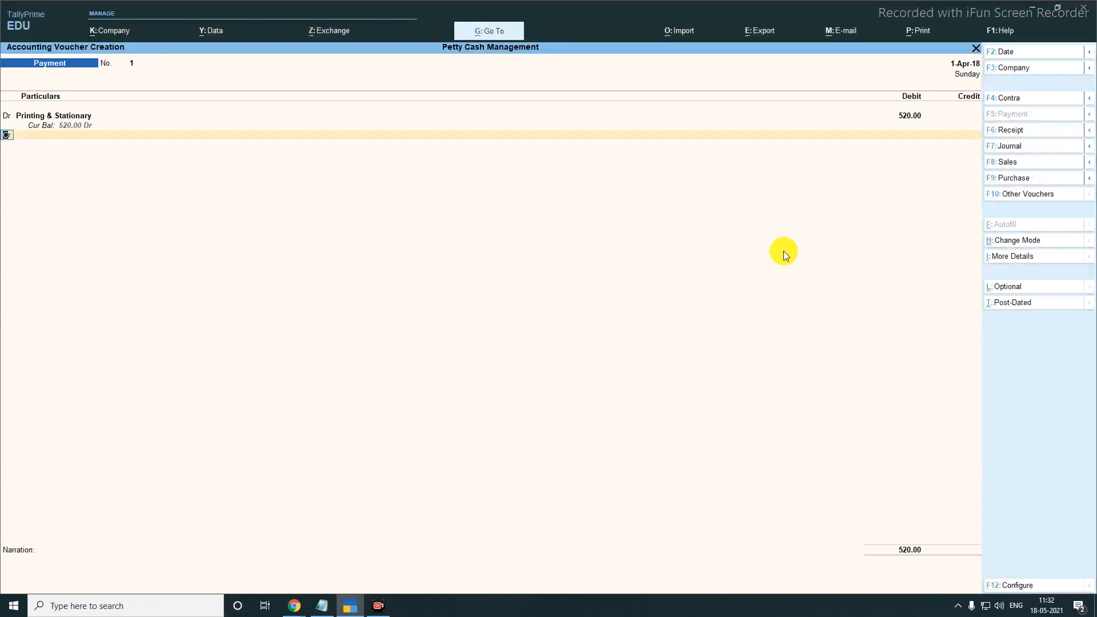
Calculate 350+70+100 in TallyPrime's built-in calculator, checking the expense amounts against the Notepad notes, and close the calculator.
key(ctrl+n)
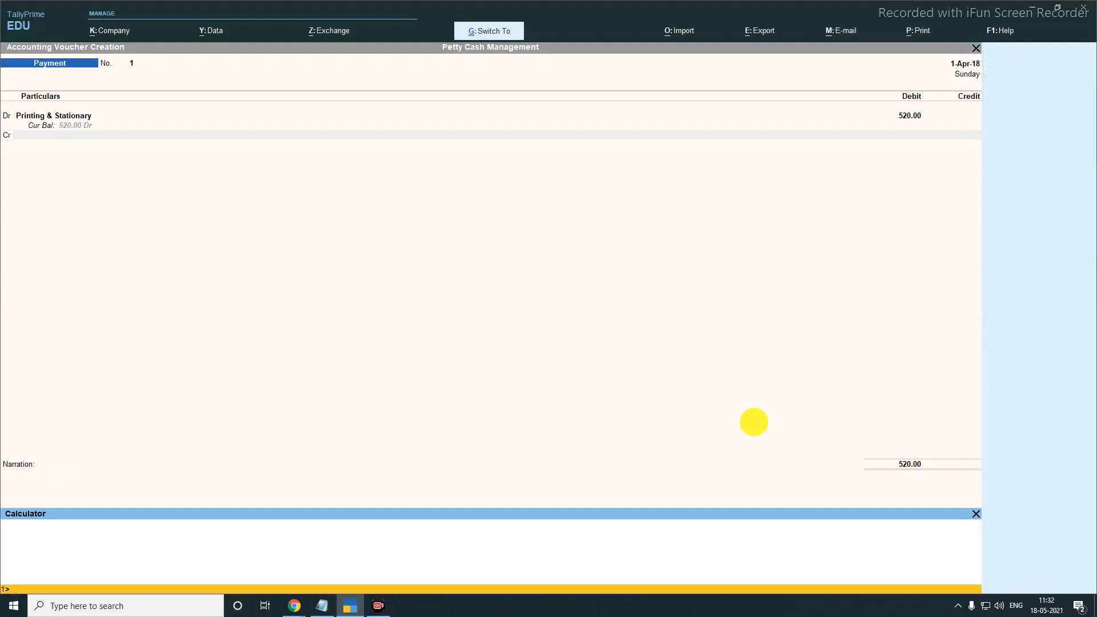
mouse_move(2, 504)
mouse_down()
mouse_move(190, 563)
mouse_move(489, 602)
mouse_move(520, 587)
mouse_up()
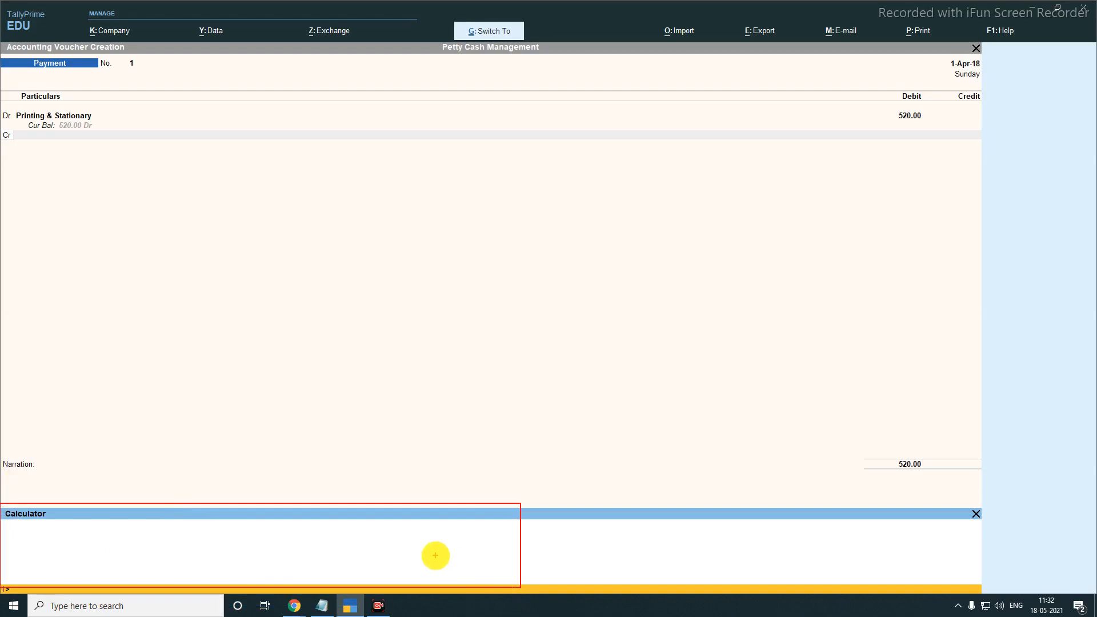
key(Escape)
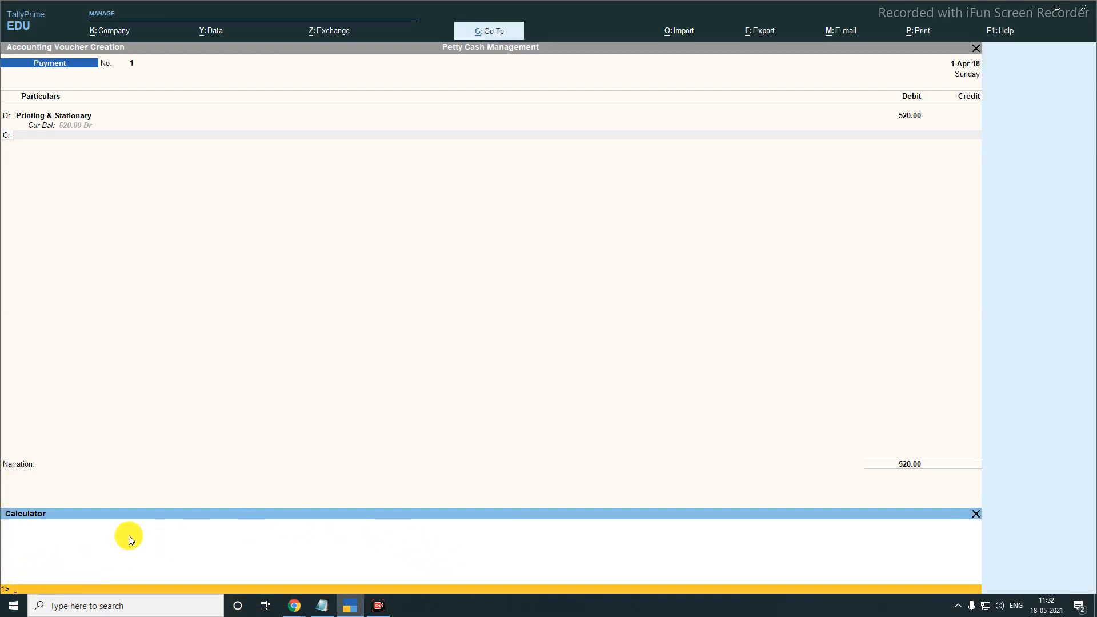
click(322, 606)
drag(262, 314, 295, 339)
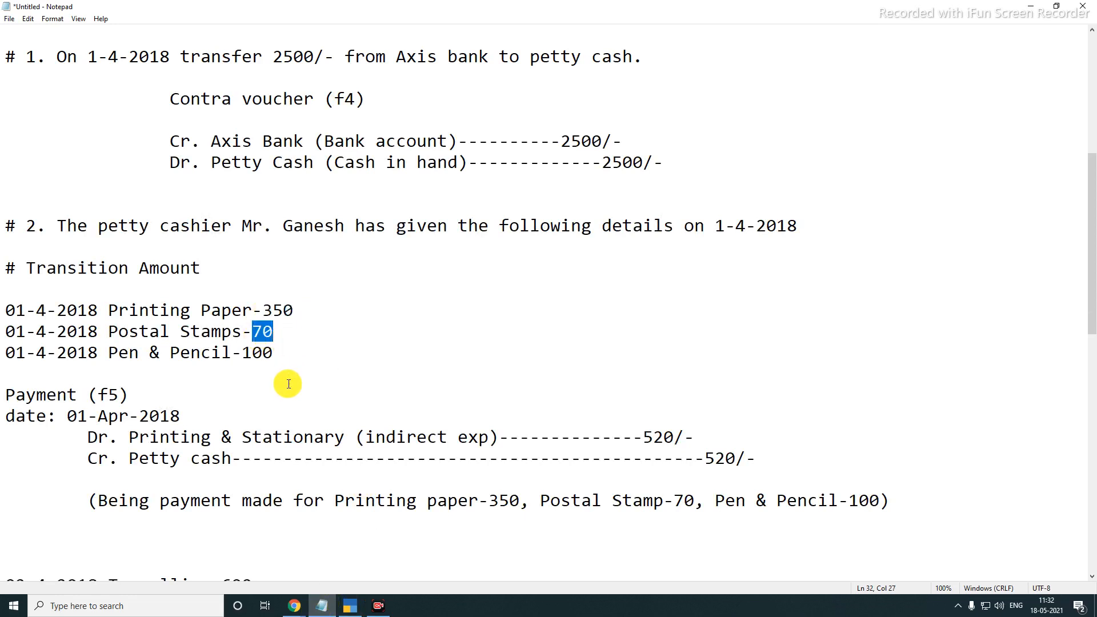
click(324, 605)
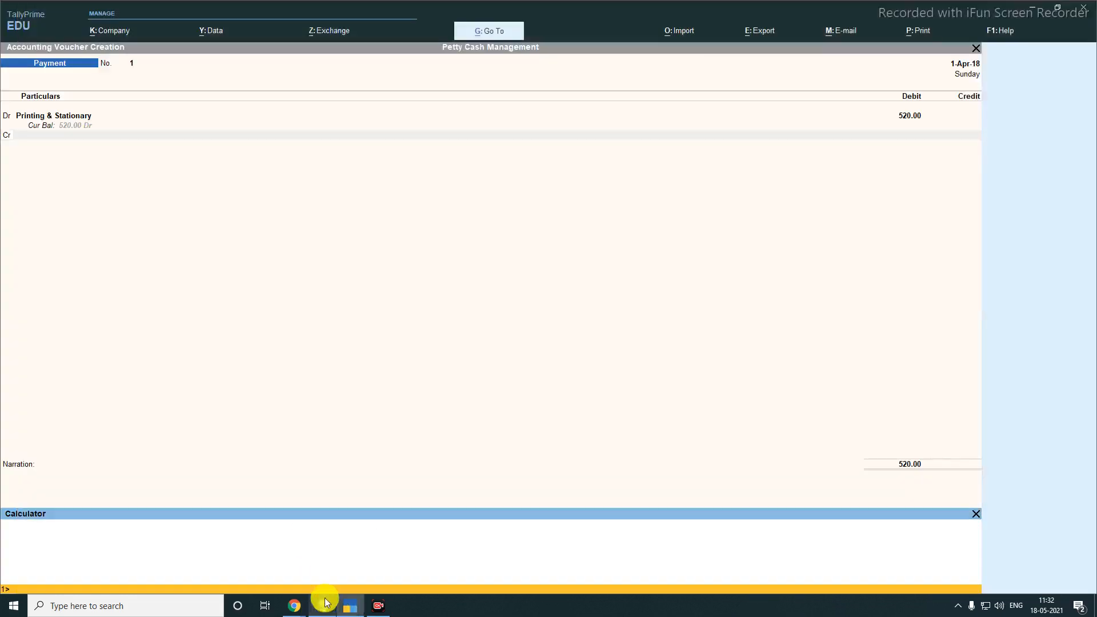
text(50+70+100)
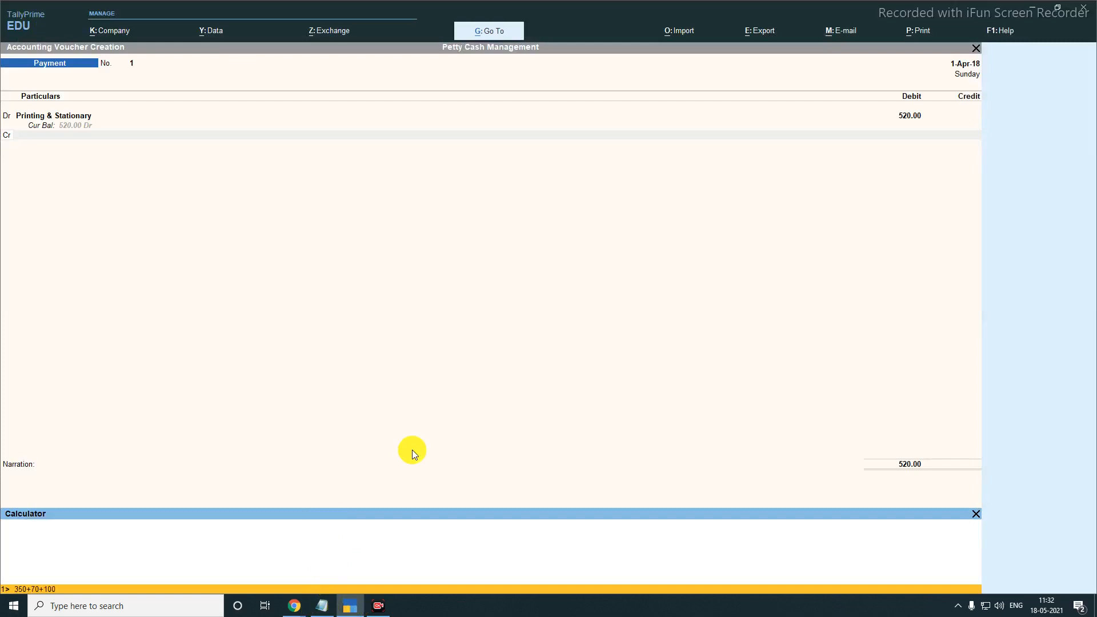
key(Return)
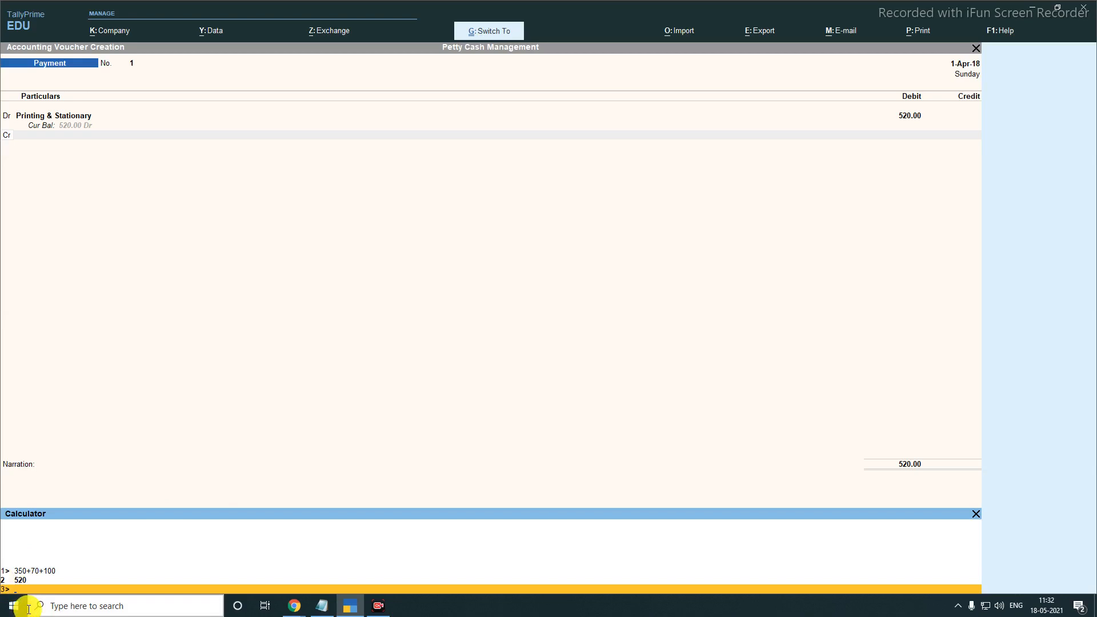
drag(1, 566, 65, 589)
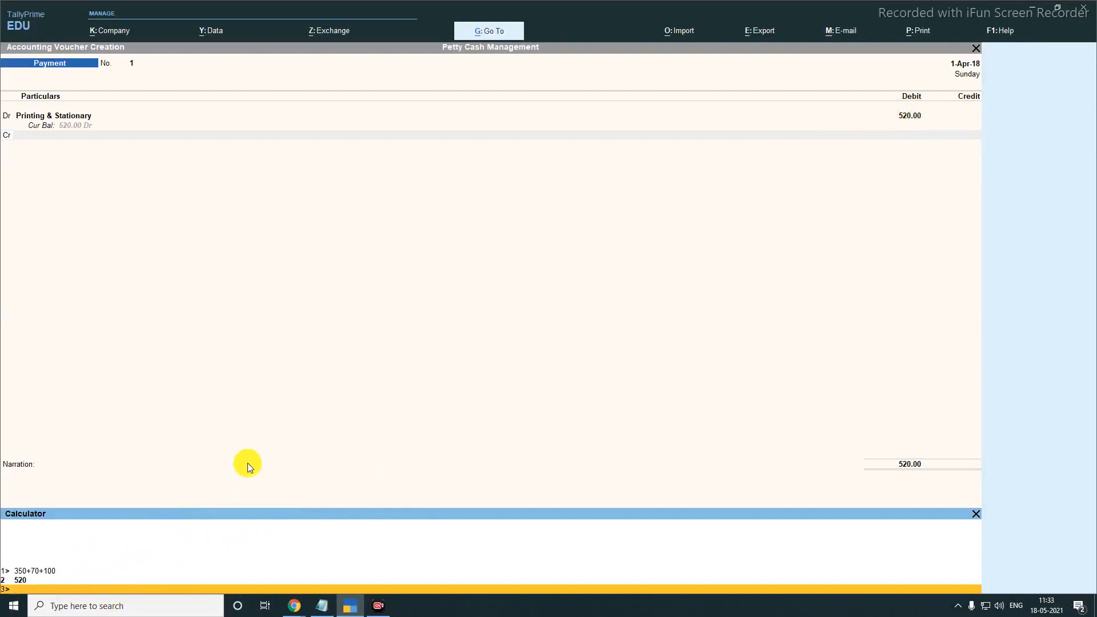
key(Escape)
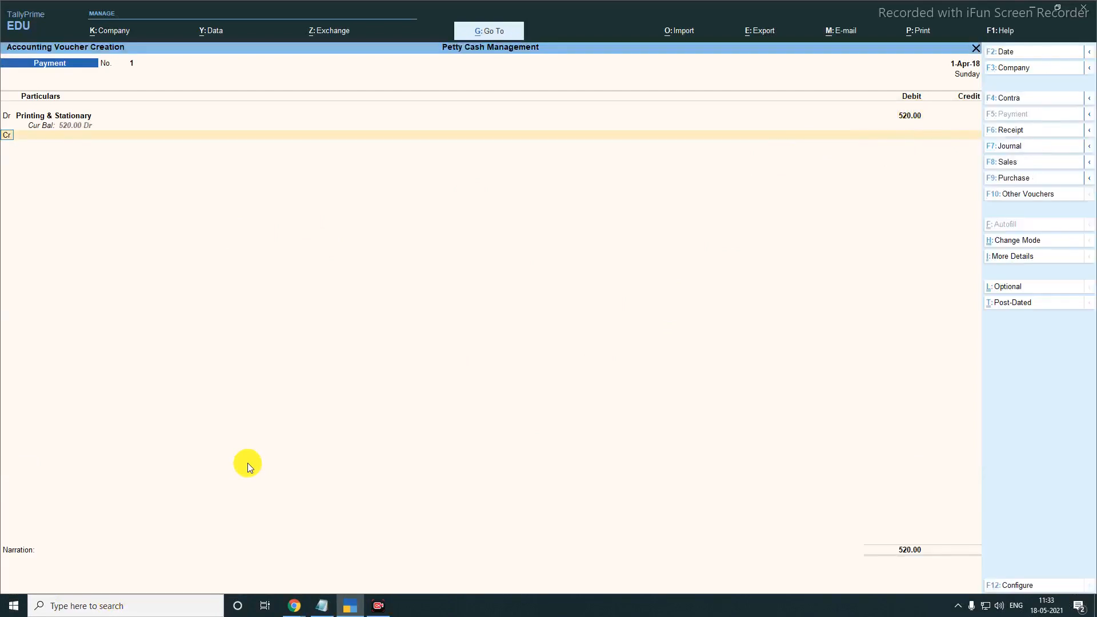
Credit Petty Cash with 520 in the payment voucher and check its current balance.
key(Return)
text(Pe)
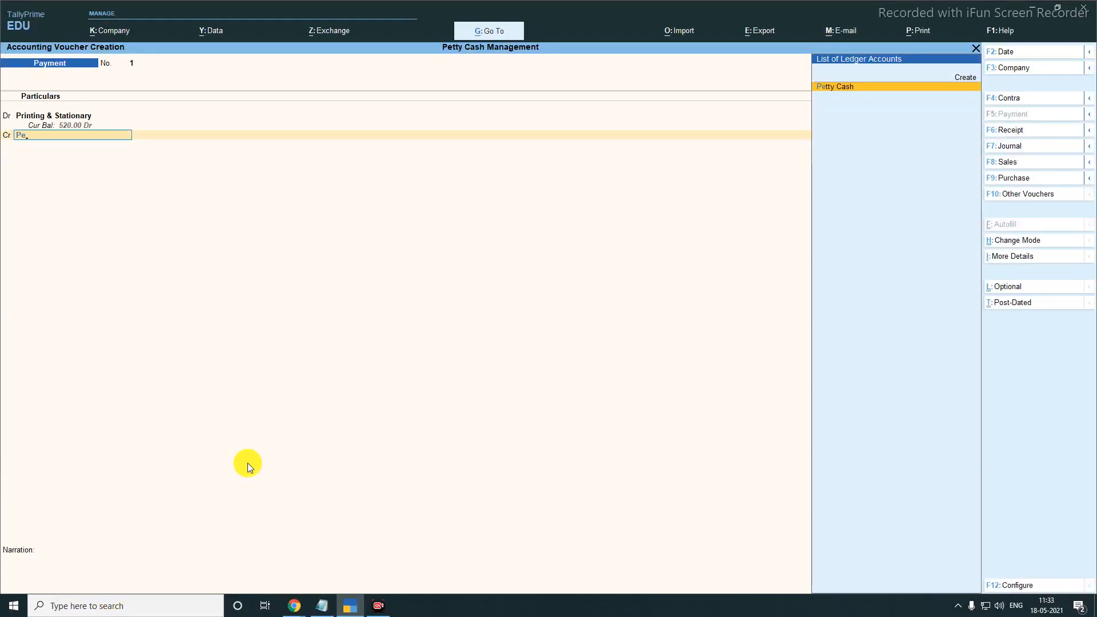
key(Return)
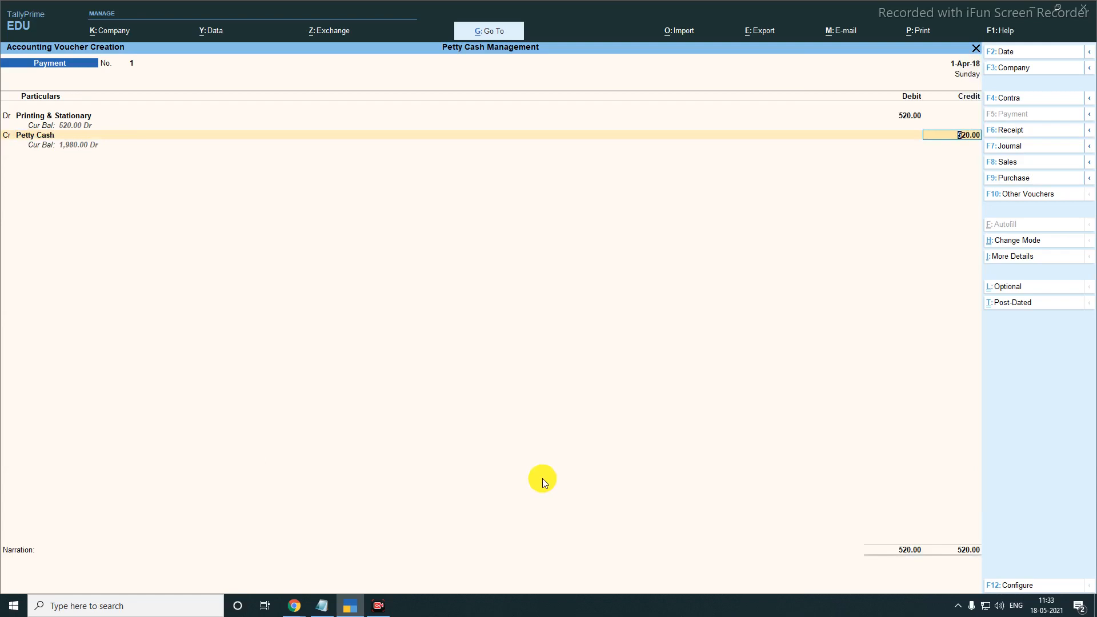
key(ctrl+1)
click(1, 94)
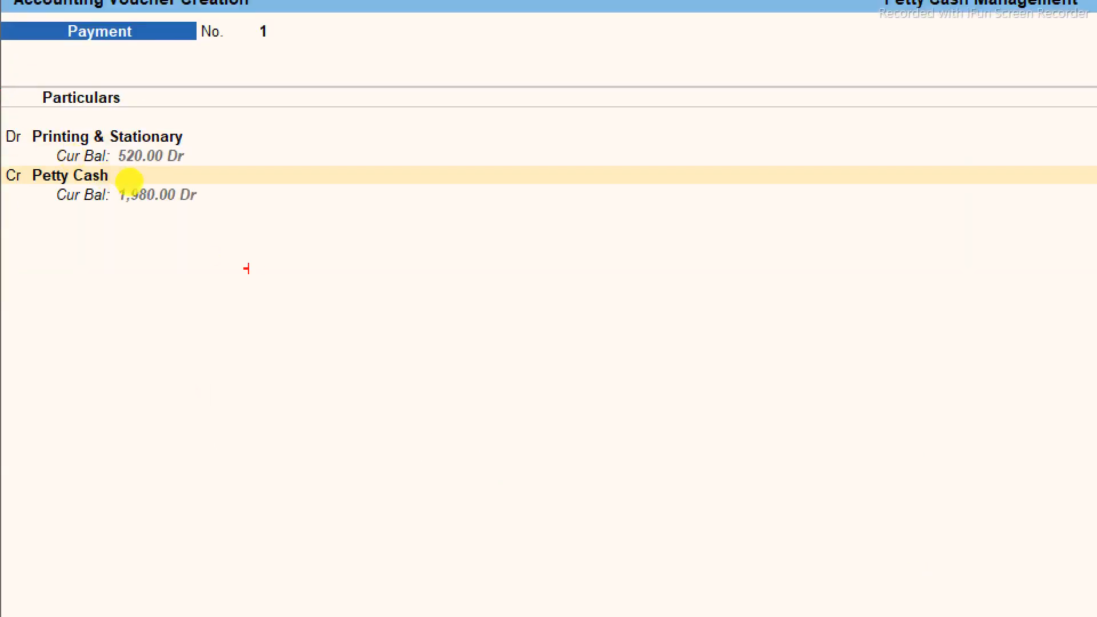
drag(110, 175, 203, 208)
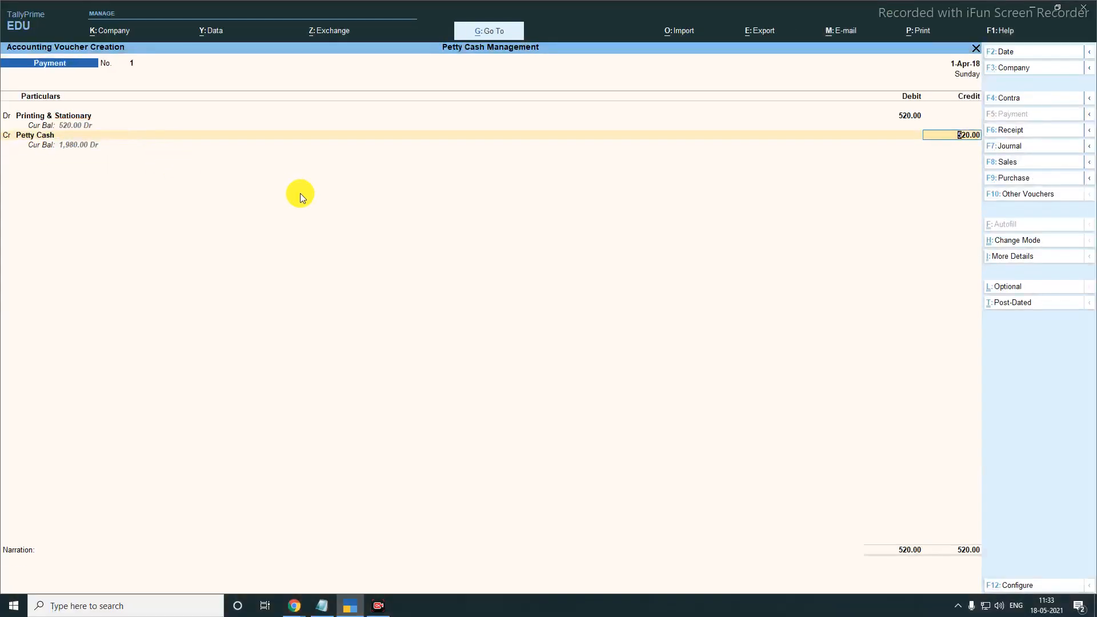
key(Return)
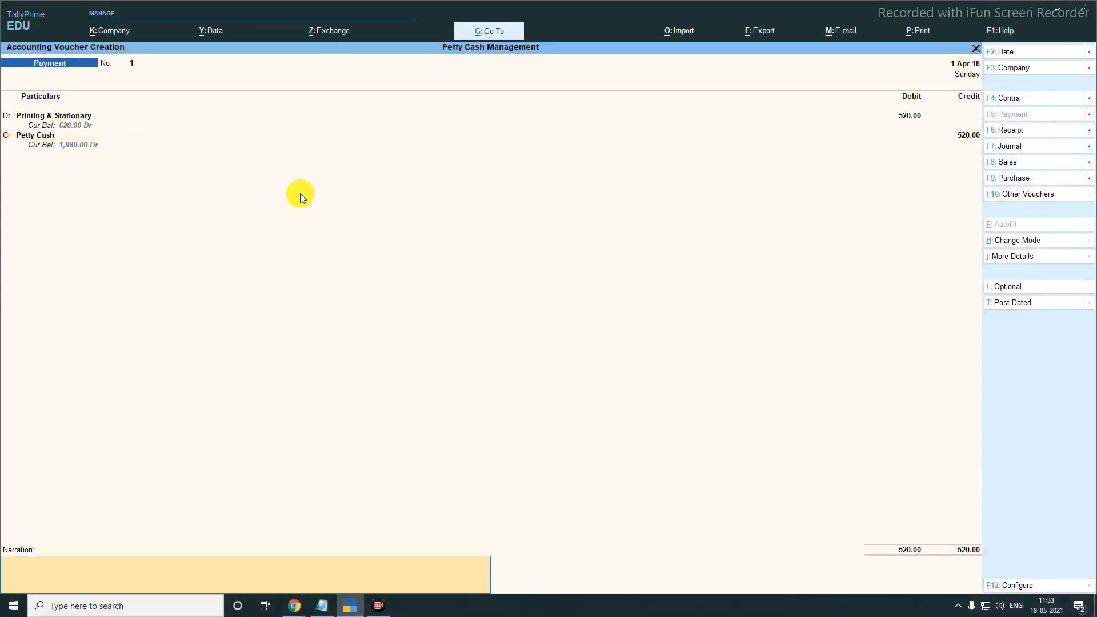
Copy the narration "Being payment made for Printing paper-350, Postal Stamp-70, Pen & Pencil-100" from Notepad into the TallyPrime payment voucher.
click(318, 604)
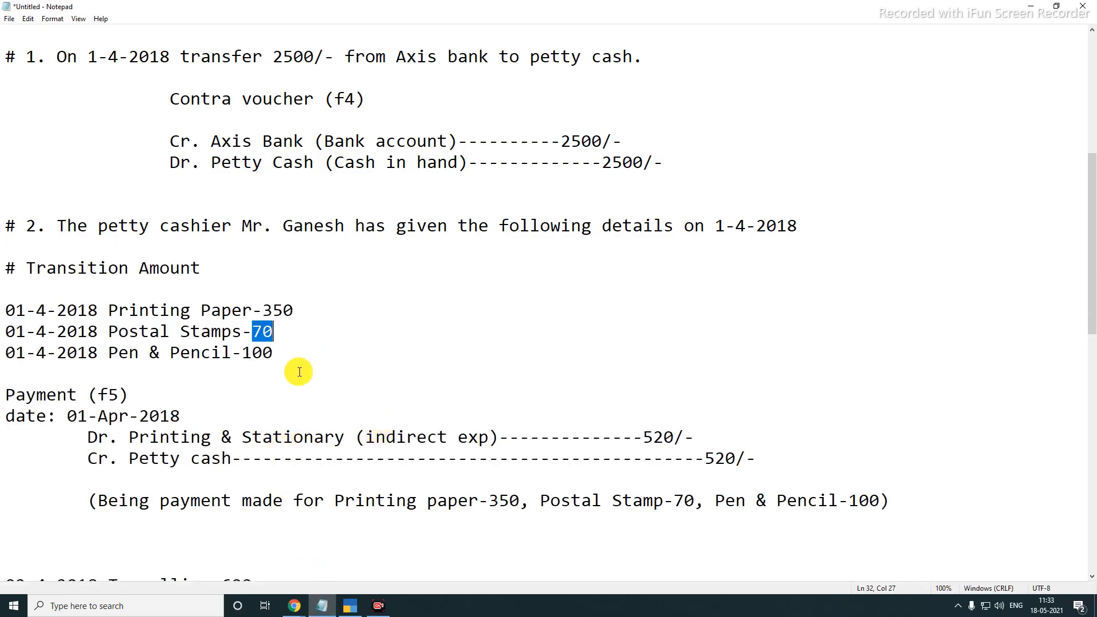
click(100, 501)
drag(99, 501, 878, 500)
key(ctrl+c)
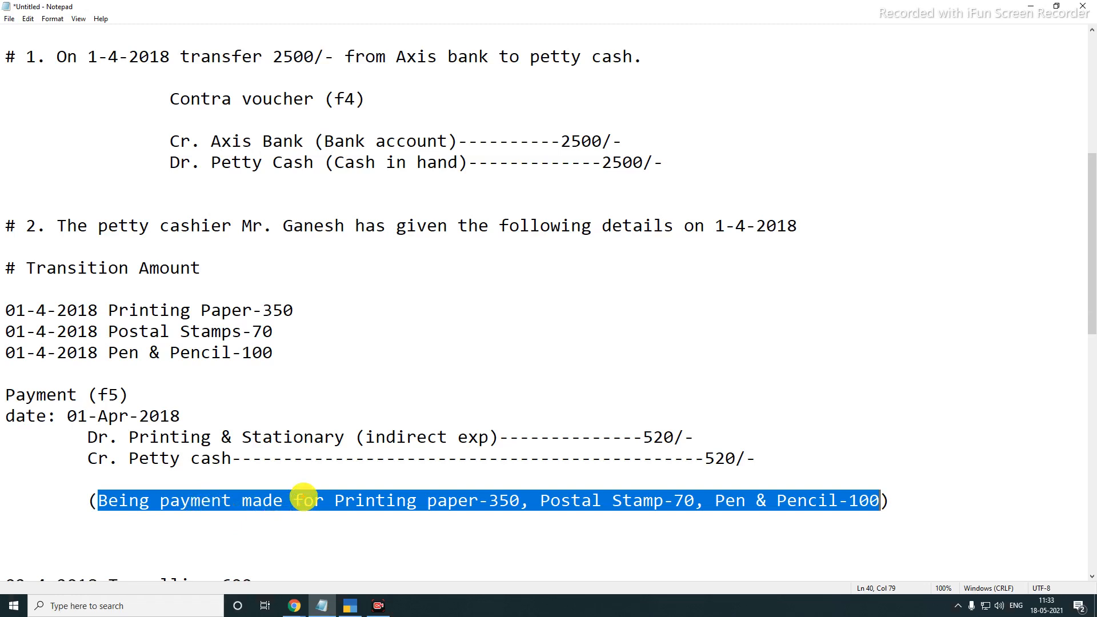
click(353, 603)
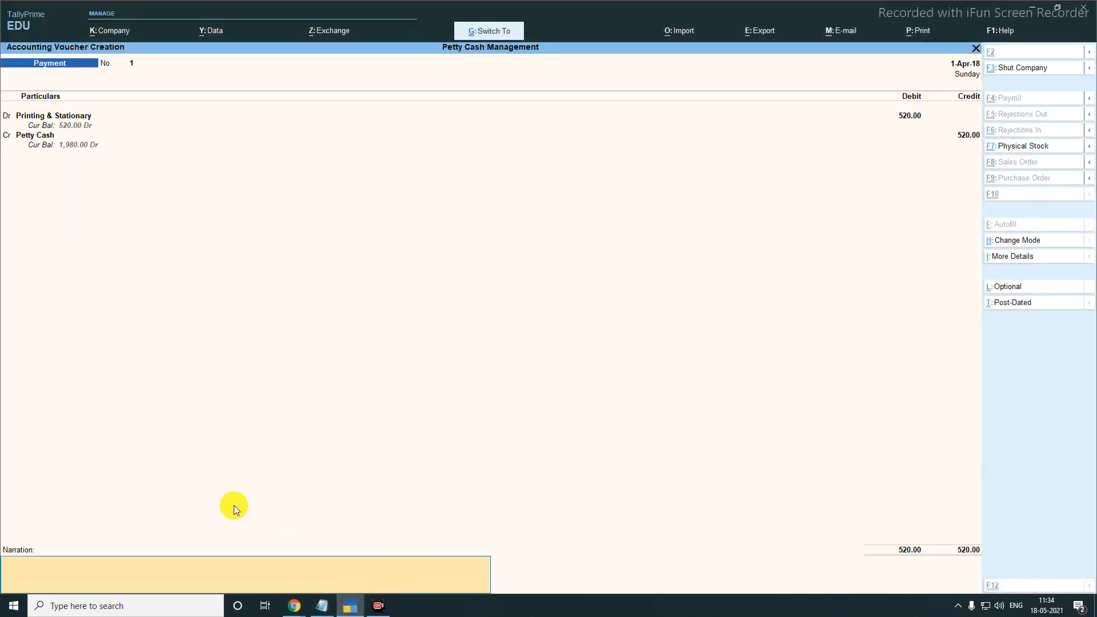
key(ctrl+v)
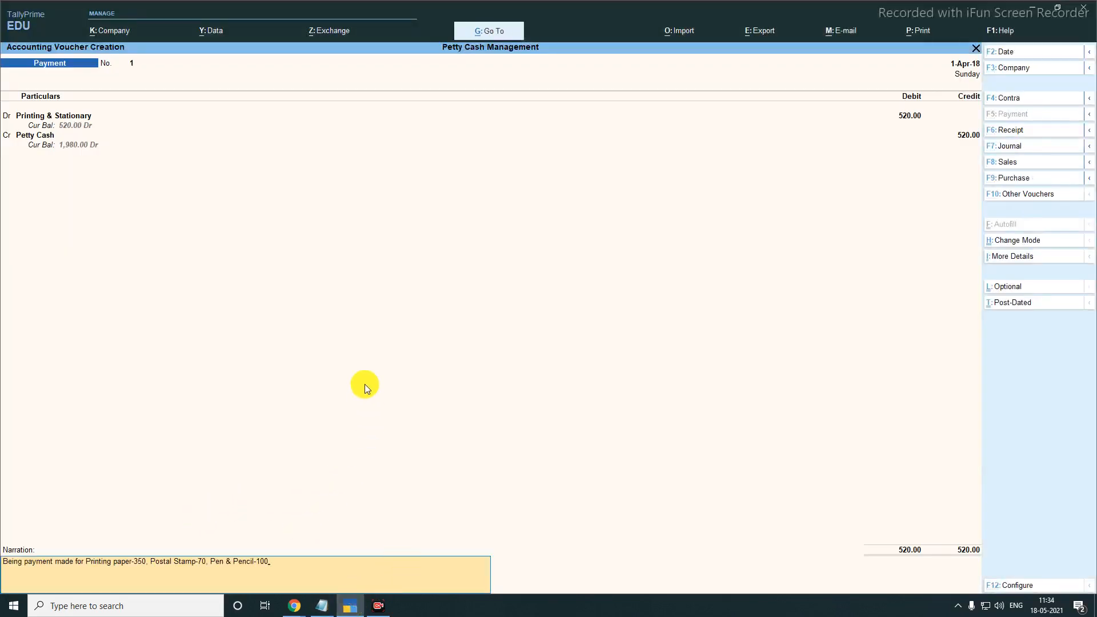
key(ctrl)
key(ctrl+2)
text(tctrl+v=)
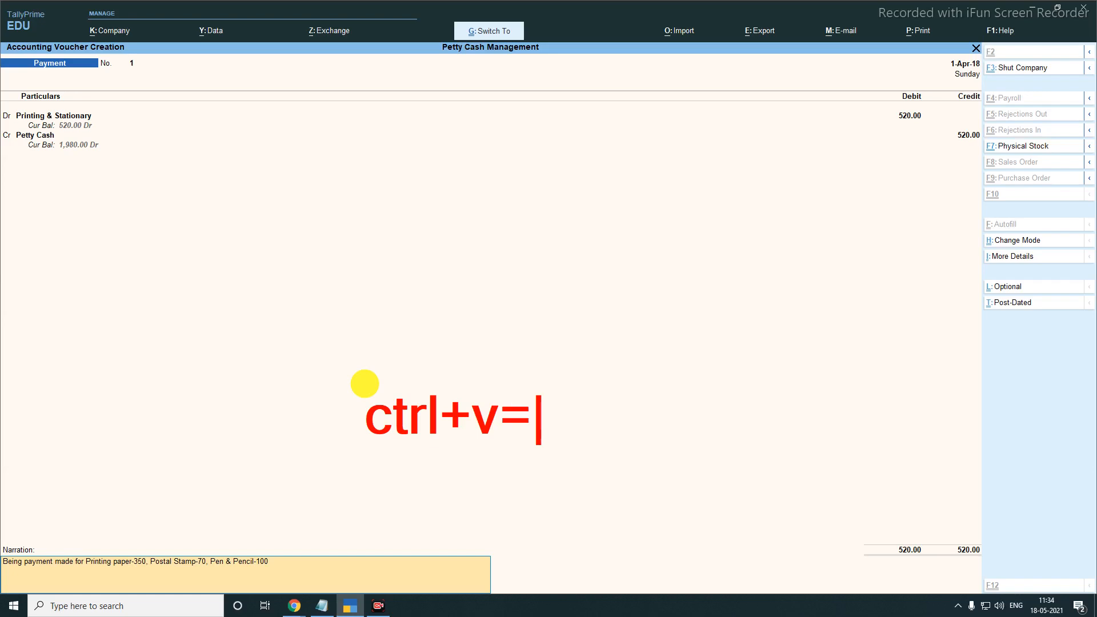
text(paste)
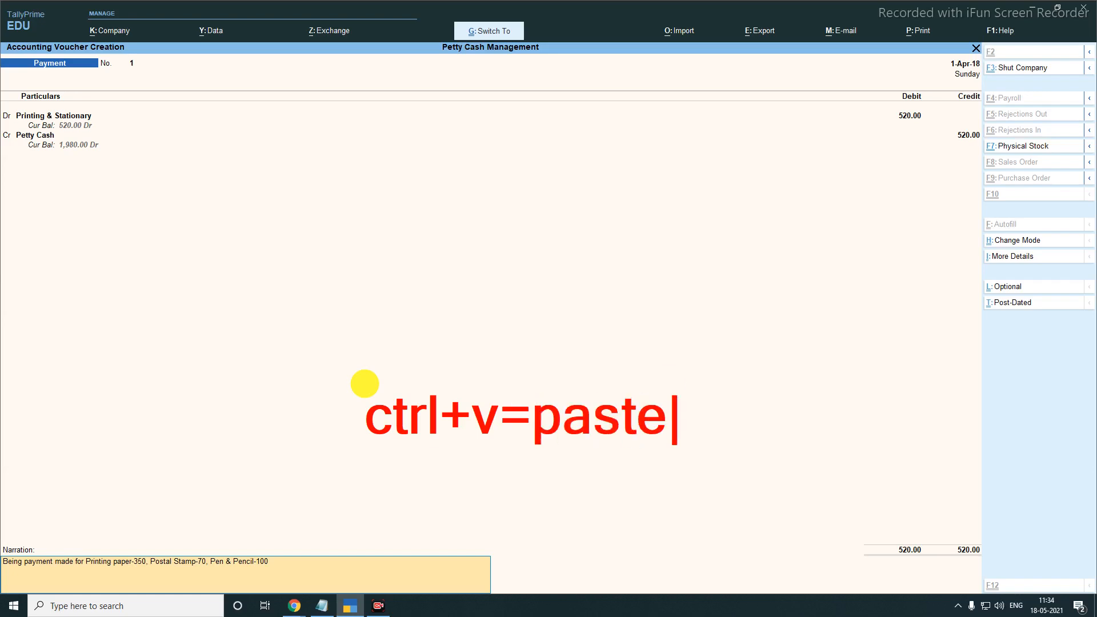
key(Escape)
key(Escape)
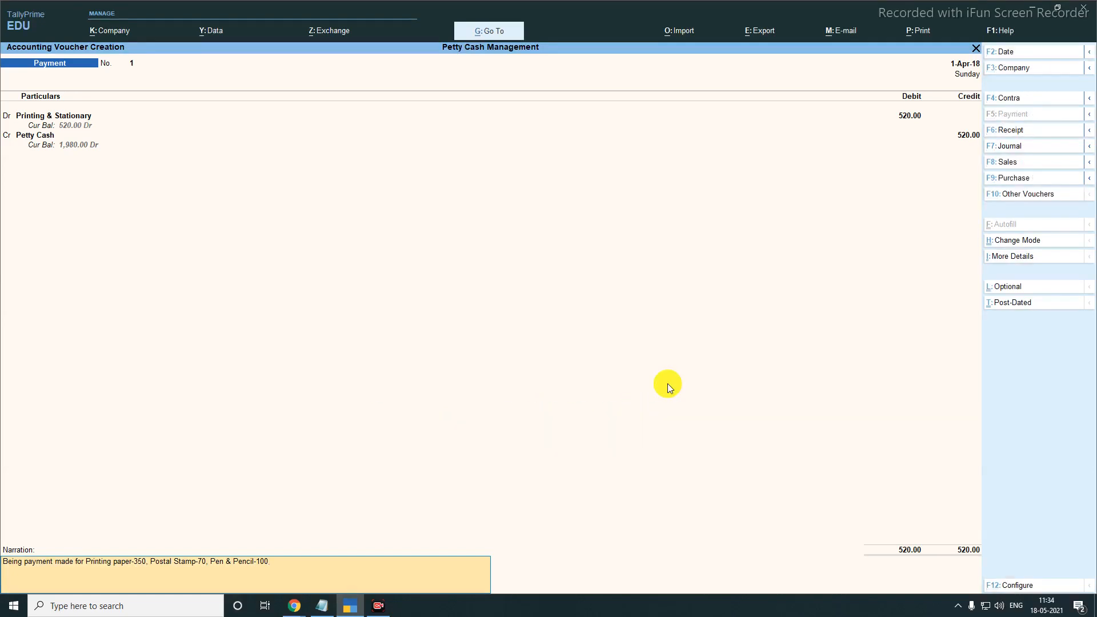
Accept the narration and save the Printing & Stationary payment voucher.
key(Return)
key(Return)
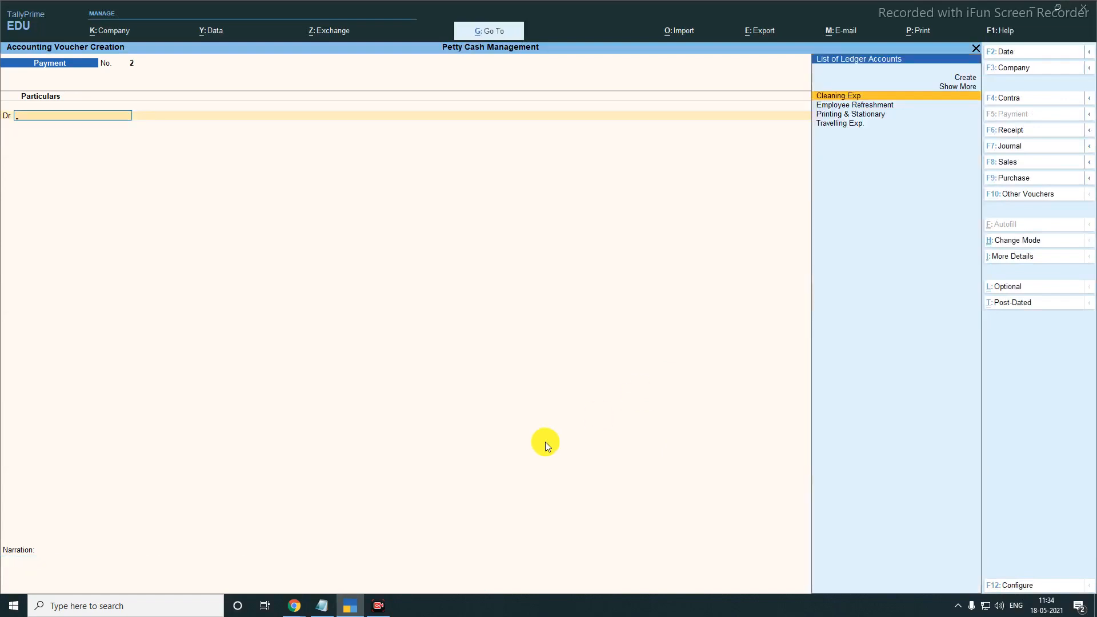
Switch to the Notepad notes and examine the 02-4-2018 travelling, stapler and pin and employee refreshment expenses and the payment voucher date.
click(322, 605)
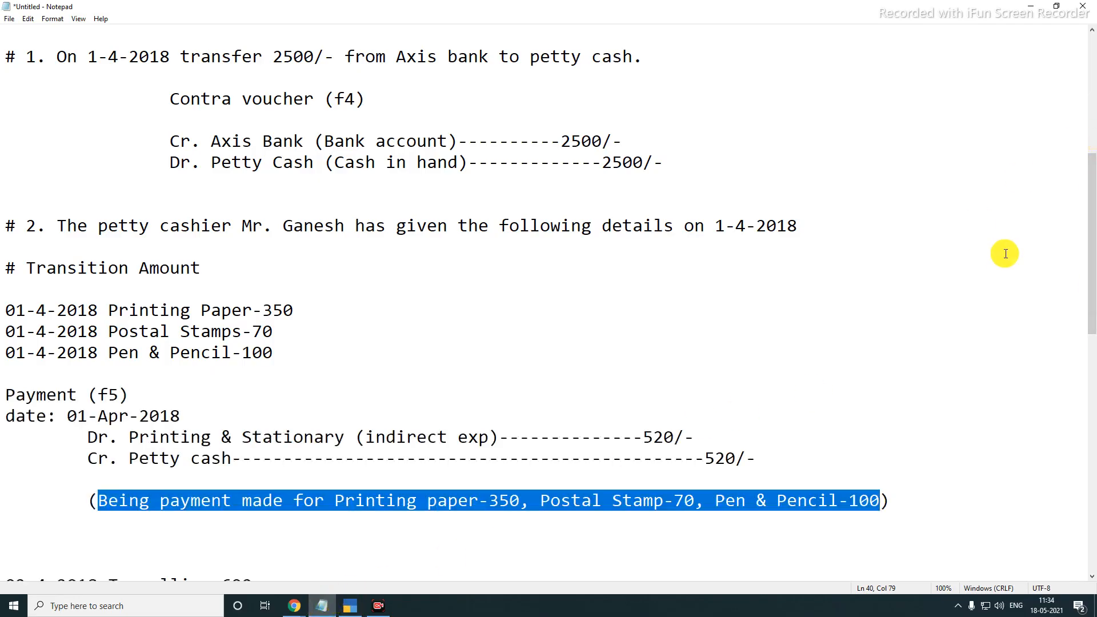
drag(1089, 244, 1085, 395)
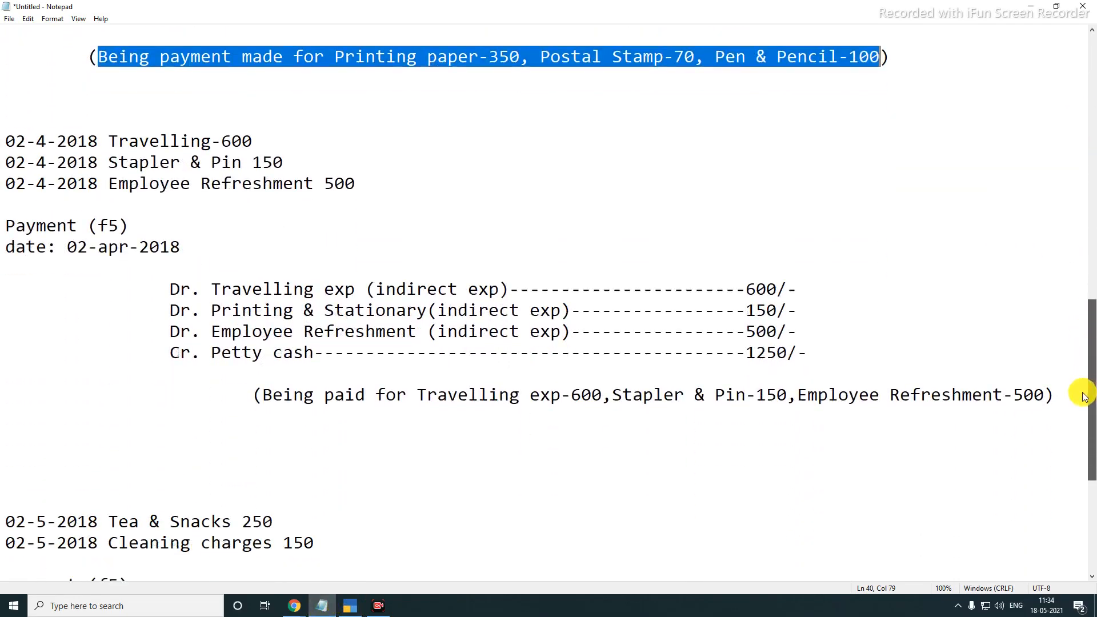
drag(7, 118, 355, 177)
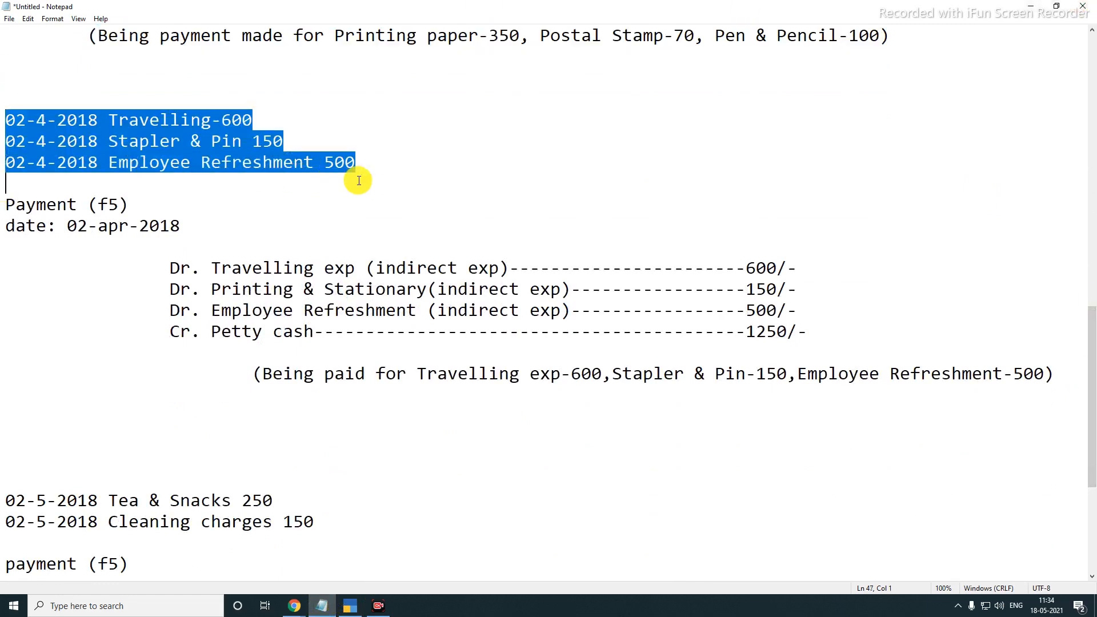
drag(11, 213, 216, 238)
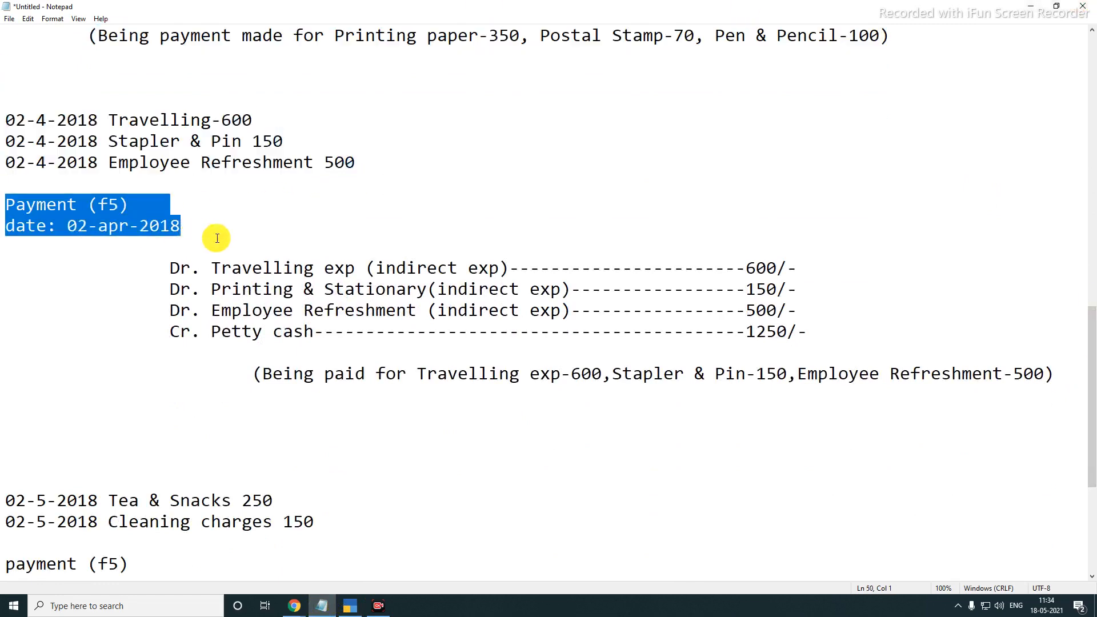
click(41, 250)
drag(57, 230, 178, 229)
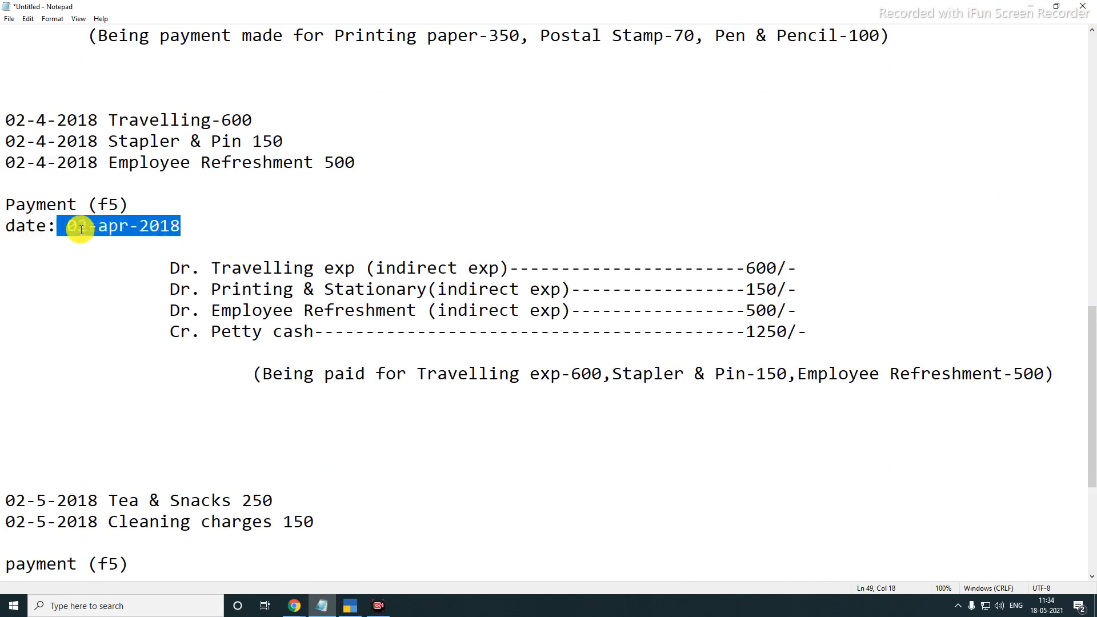
Switch to TallyPrime and set the date of payment voucher No. 2 to 2-4-2018.
click(351, 611)
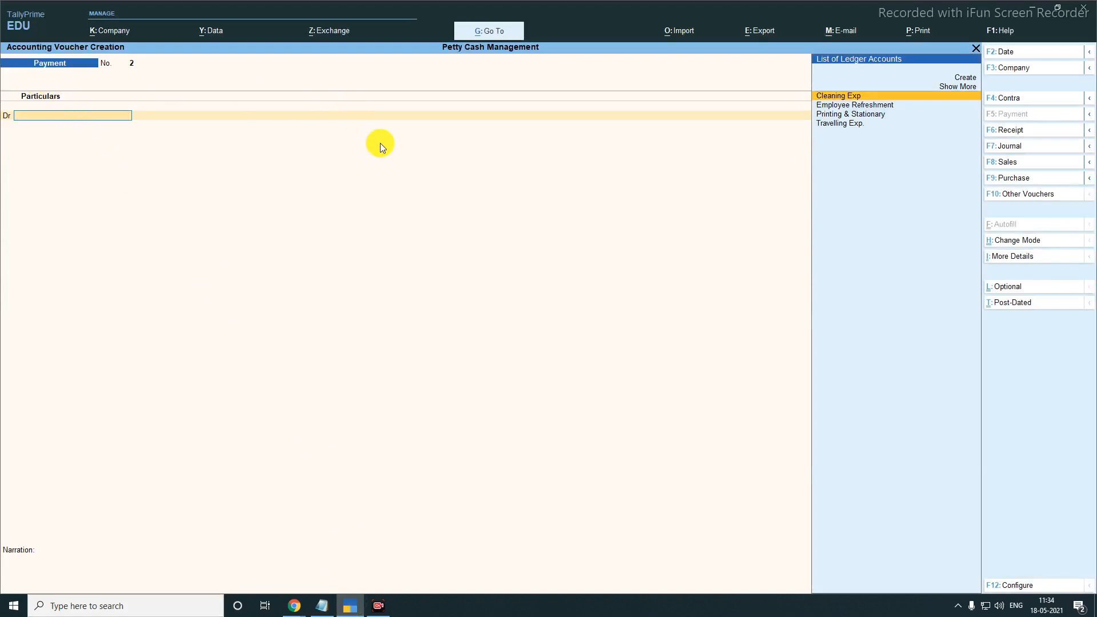
click(1010, 58)
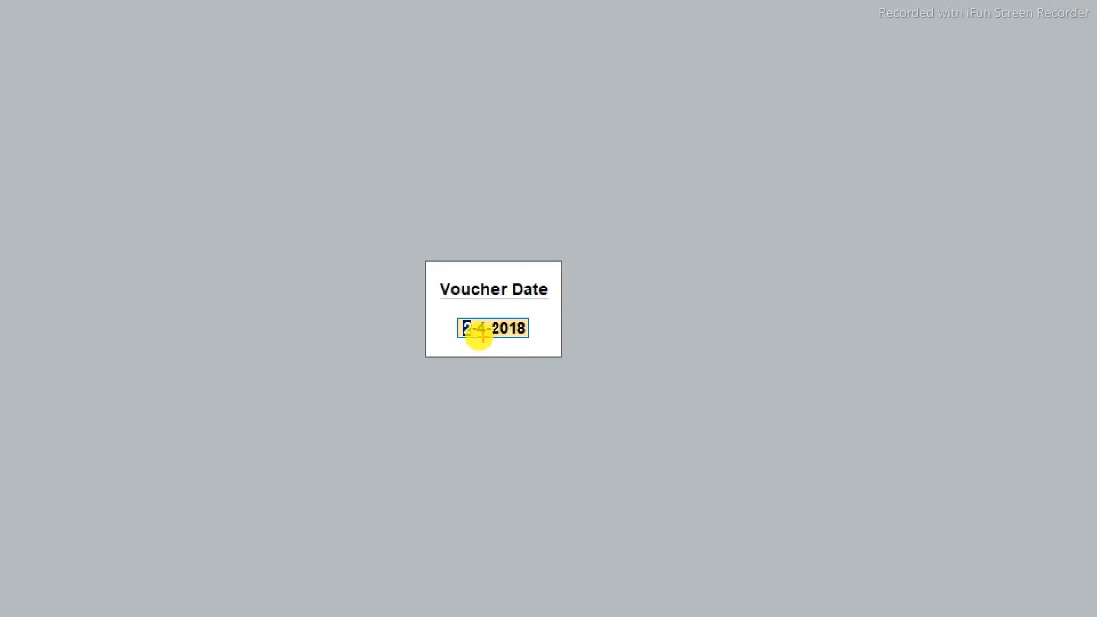
drag(434, 307, 621, 351)
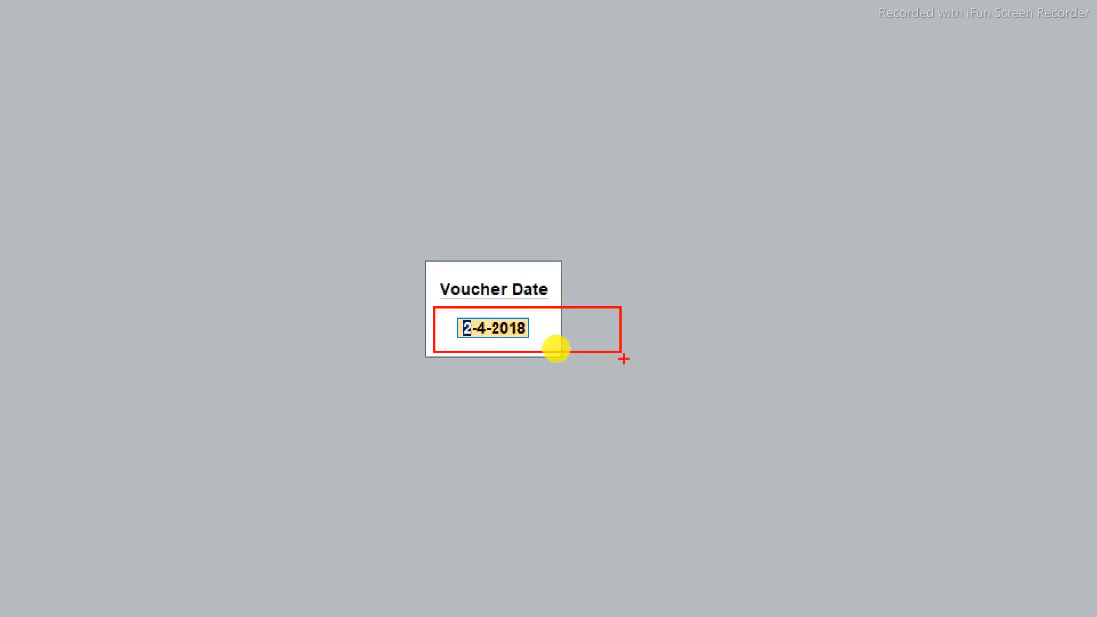
key(Return)
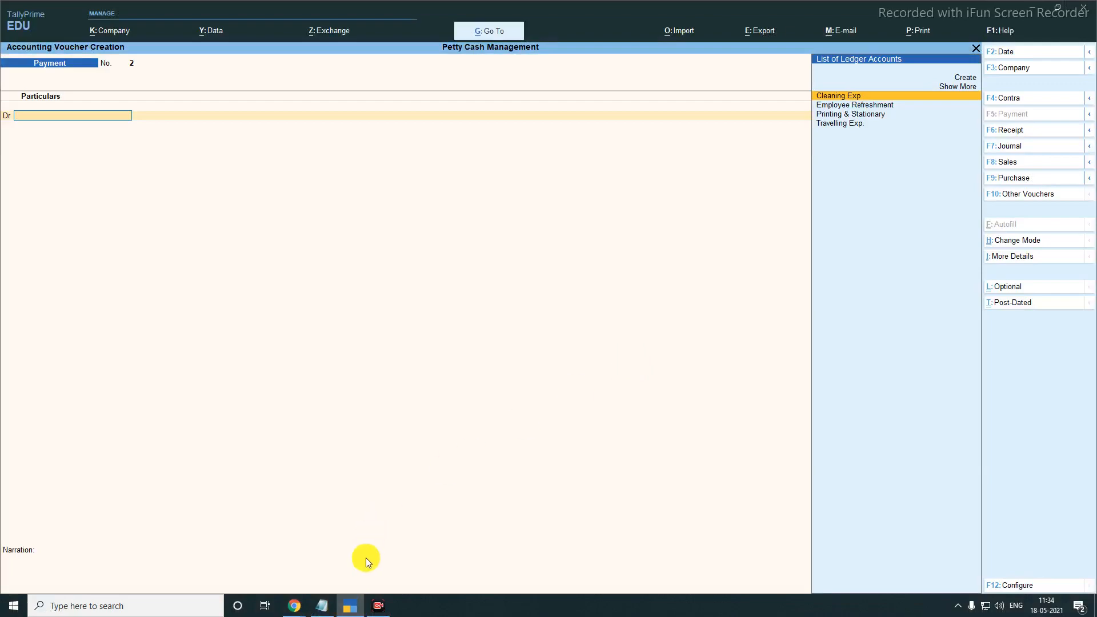
Check the travelling expense entry in the Notepad notes and debit Travelling Exp. with 600 in the TallyPrime payment voucher.
click(350, 605)
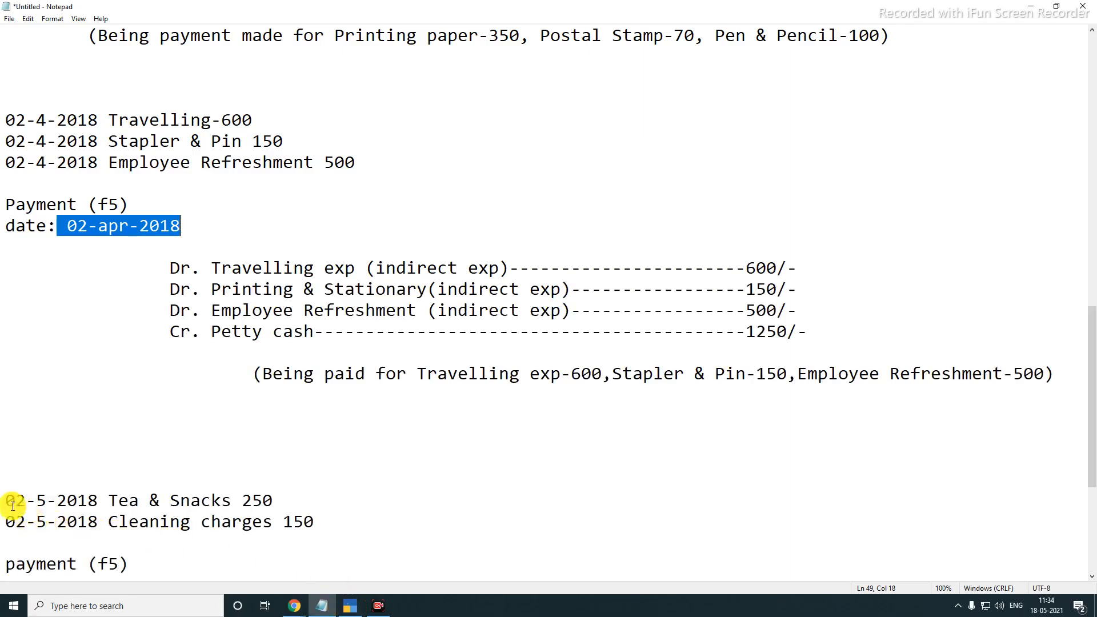
drag(220, 273, 570, 276)
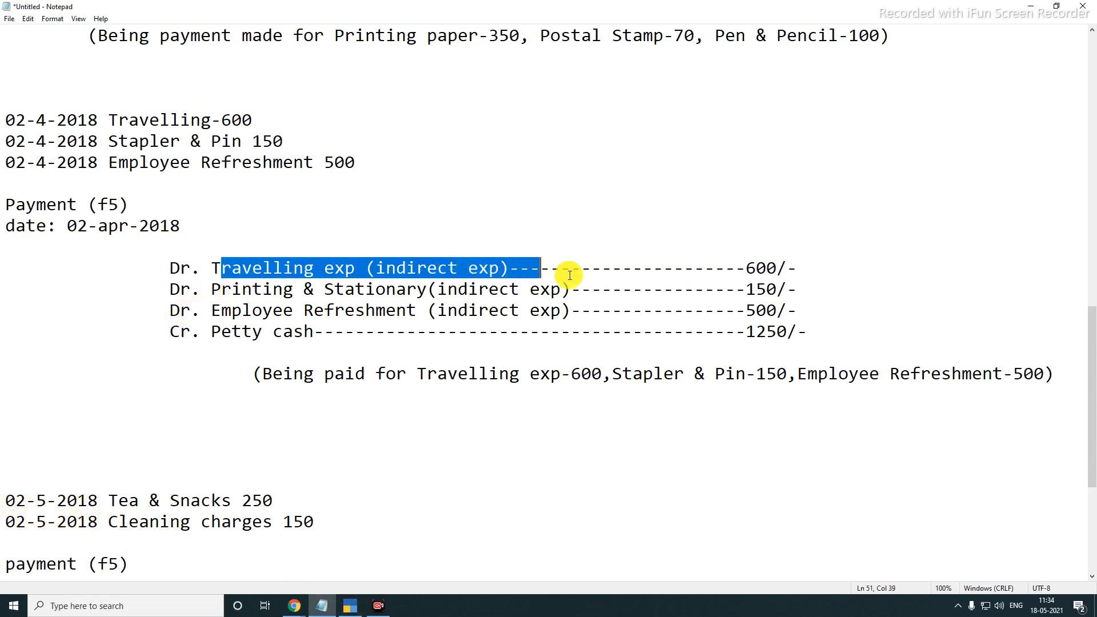
drag(220, 290, 734, 290)
click(351, 605)
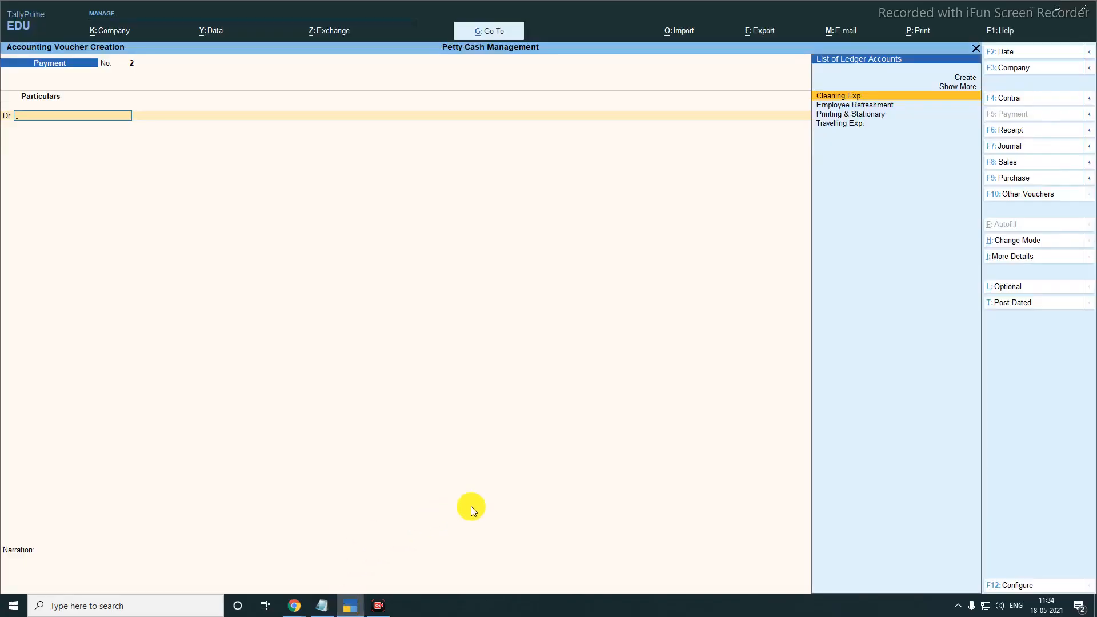
text(Tra)
key(Return)
text(600)
key(Return)
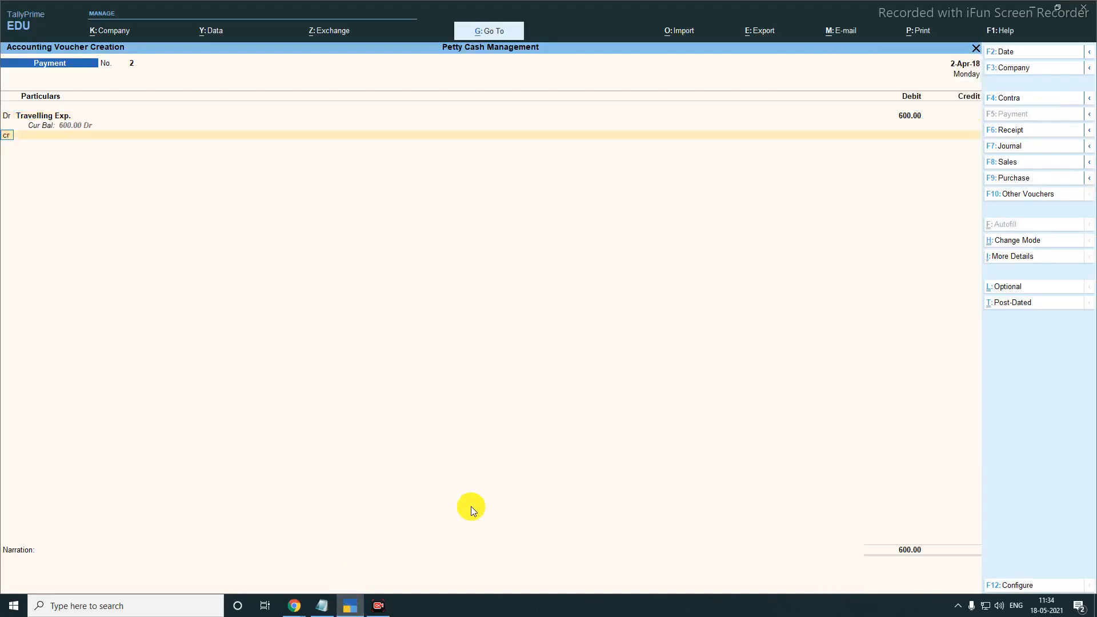
Change the second voucher line from Cr to Dr and debit Printing & Stationary with 150, following the Notepad notes.
key(Return)
key(BackSpace)
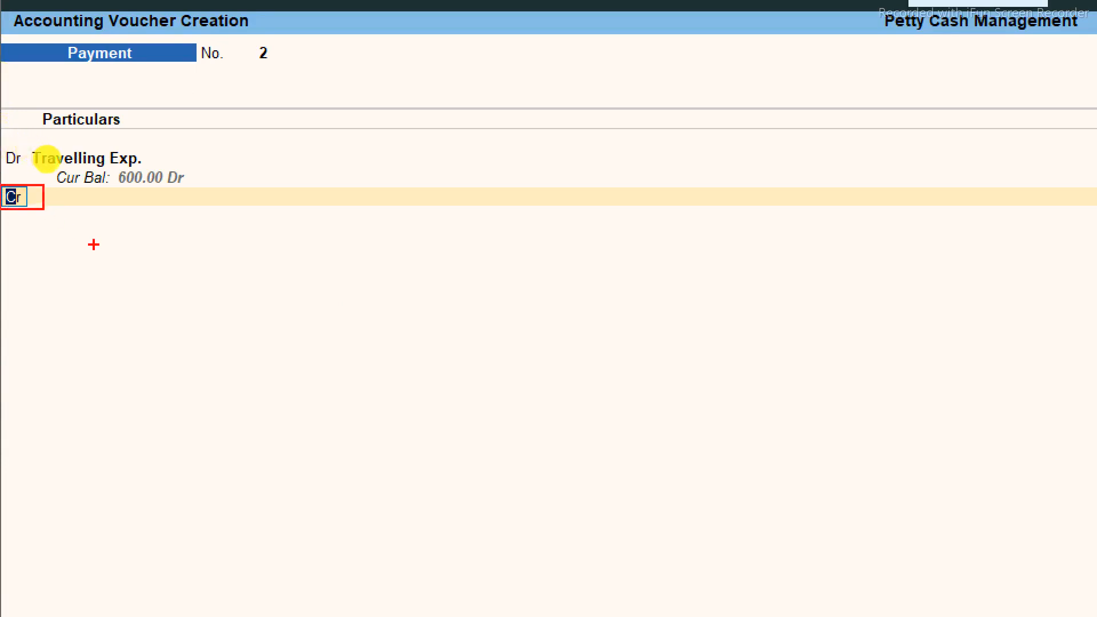
text(d)
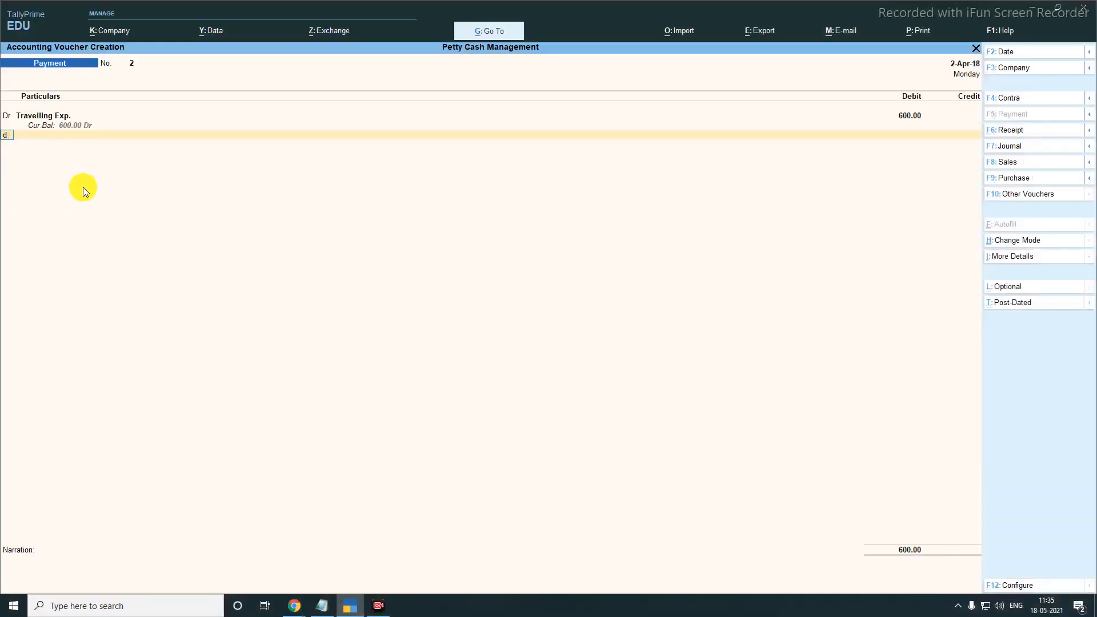
key(Return)
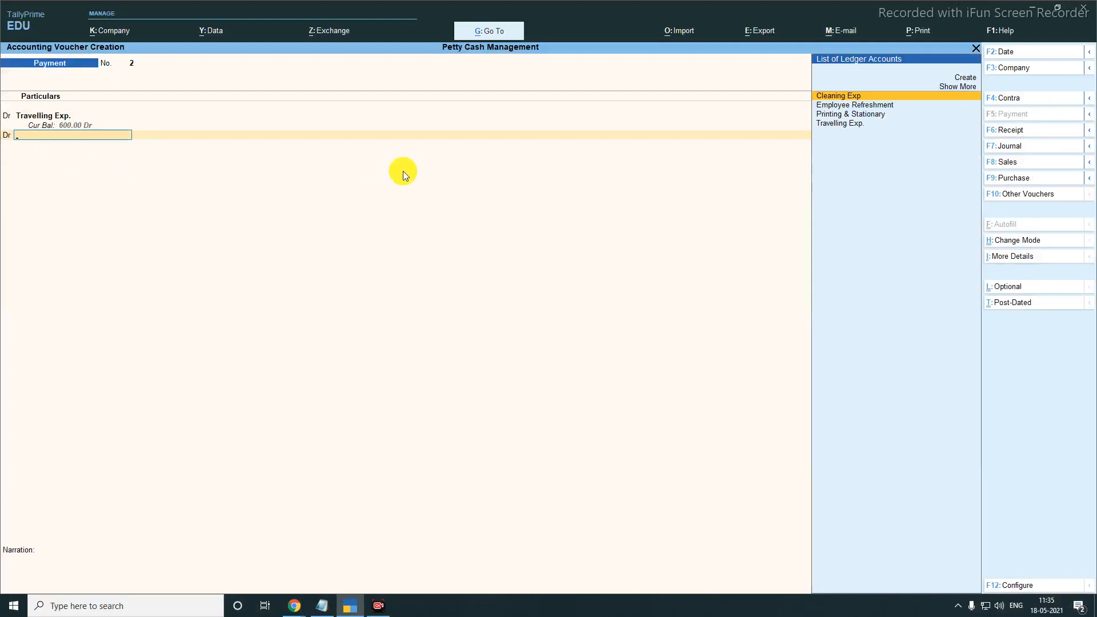
key(Down)
key(Down)
key(Down)
key(Up)
key(Return)
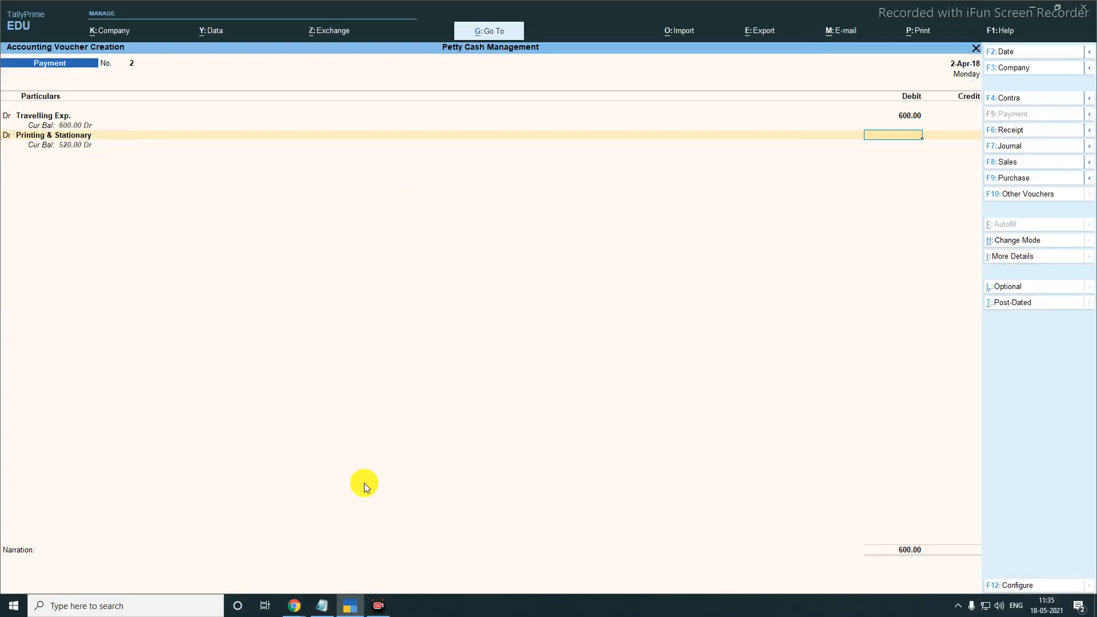
click(331, 606)
click(324, 605)
key(Return)
key(Return)
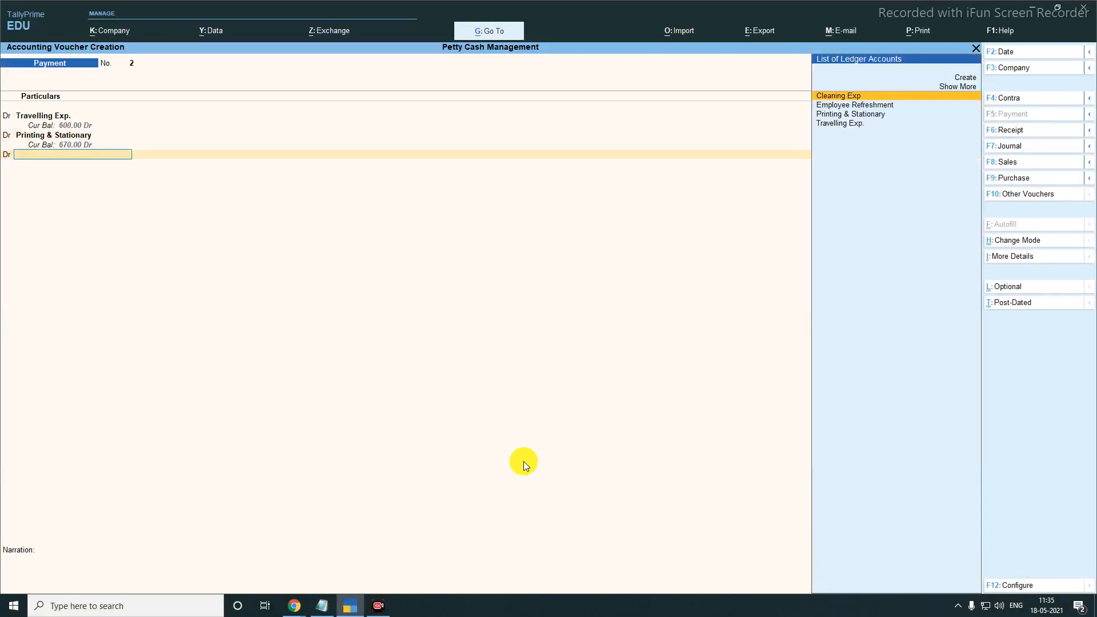
Check the refreshment entry in the Notepad notes and debit Employee Refreshment with 500 on the third line of the TallyPrime voucher.
click(349, 606)
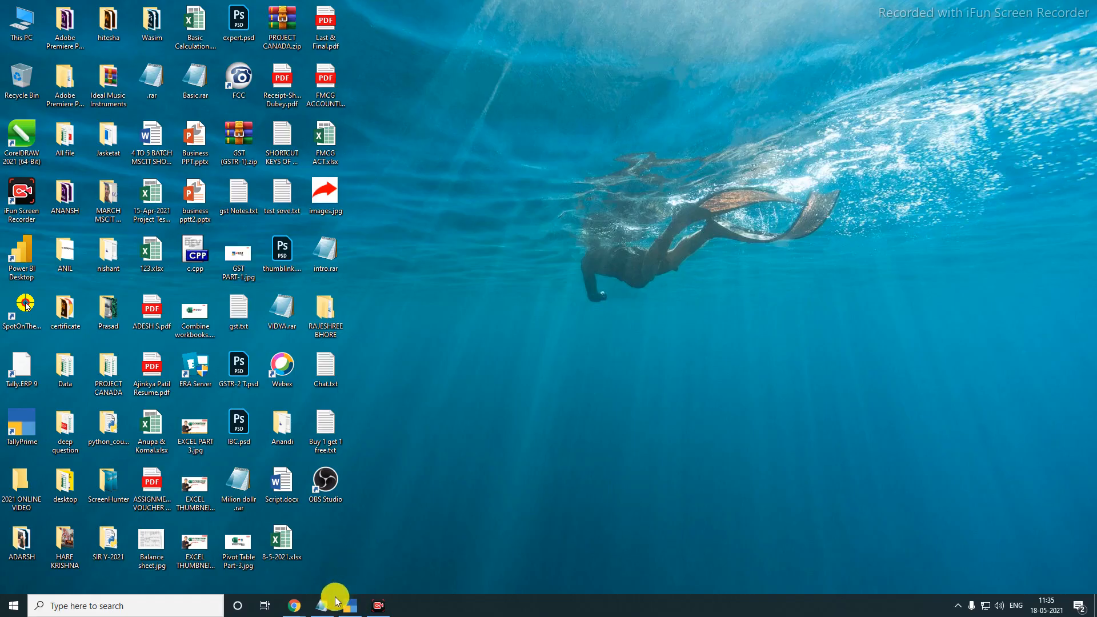
click(324, 606)
drag(212, 310, 778, 310)
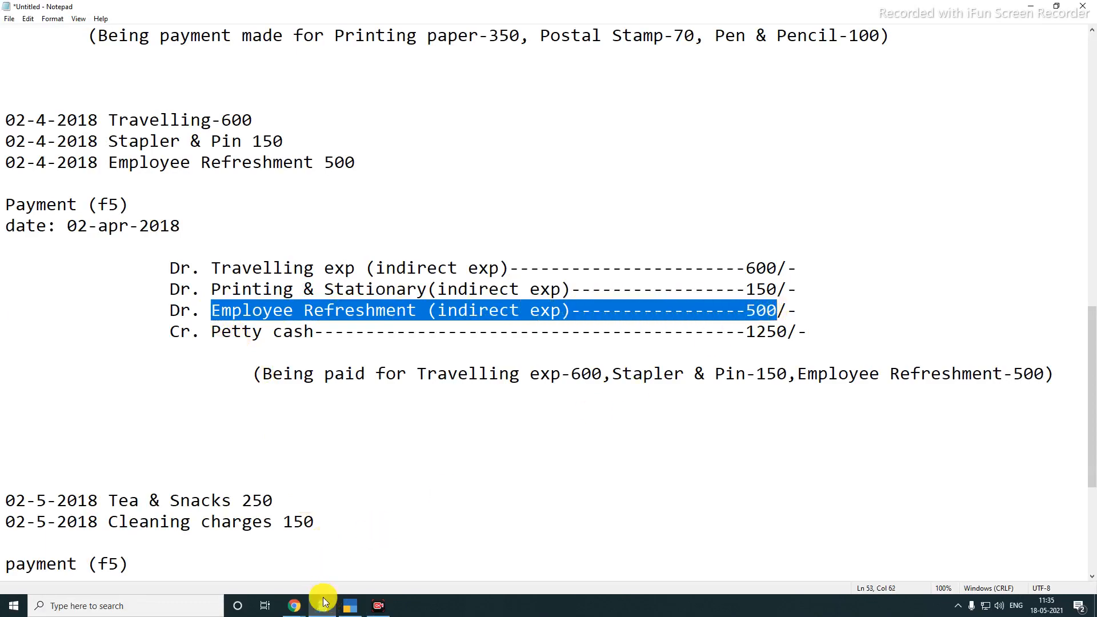
click(348, 607)
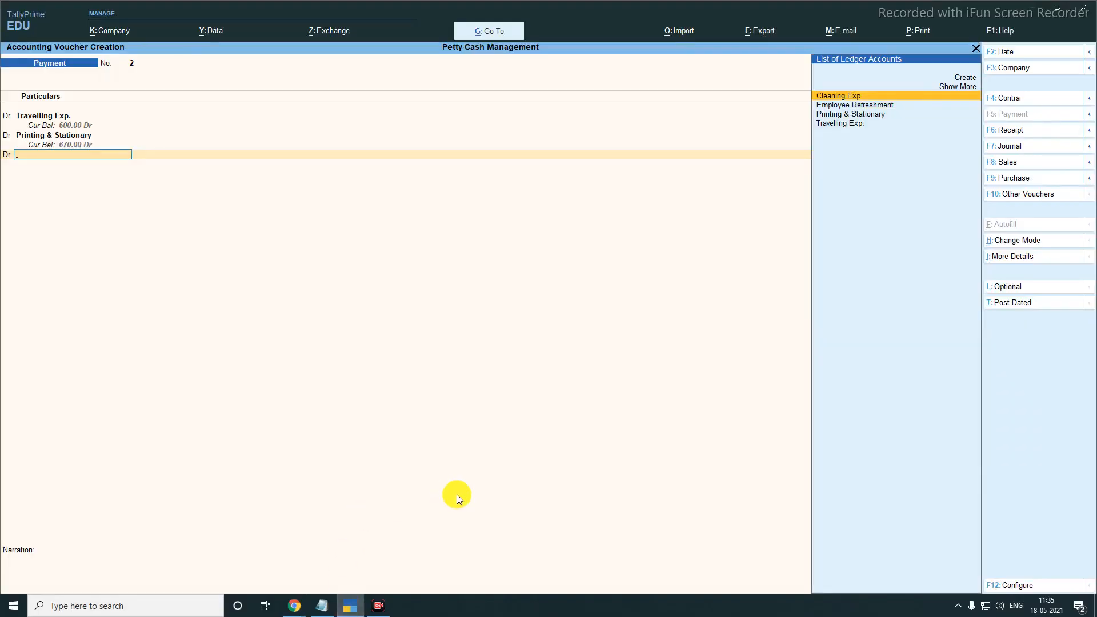
key(Down)
key(Down)
key(Up)
key(Return)
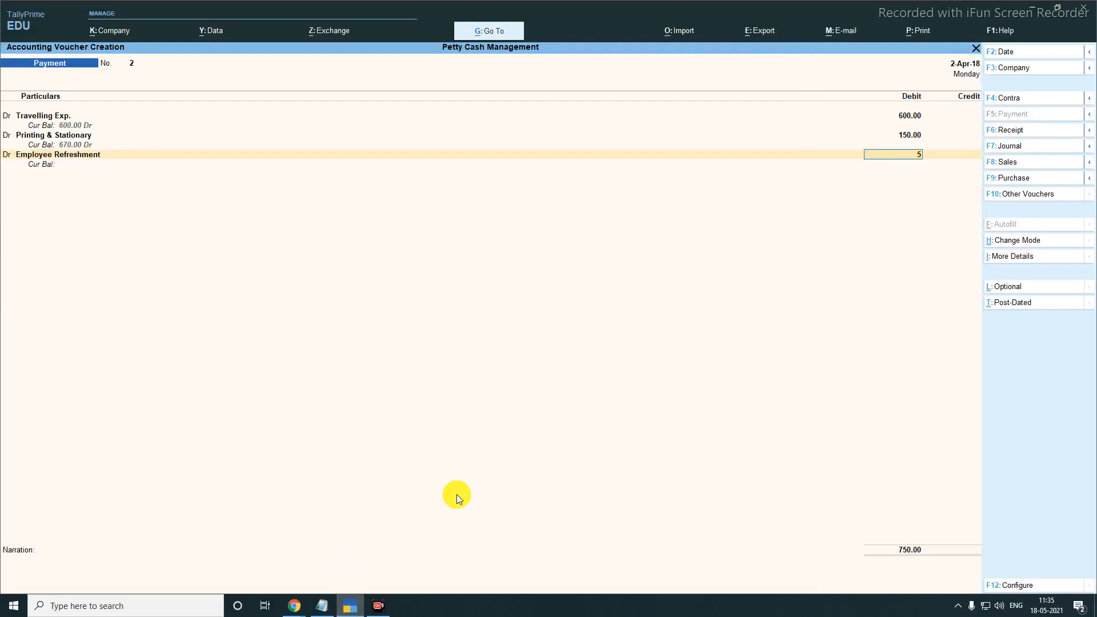
key(Return)
key(Return)
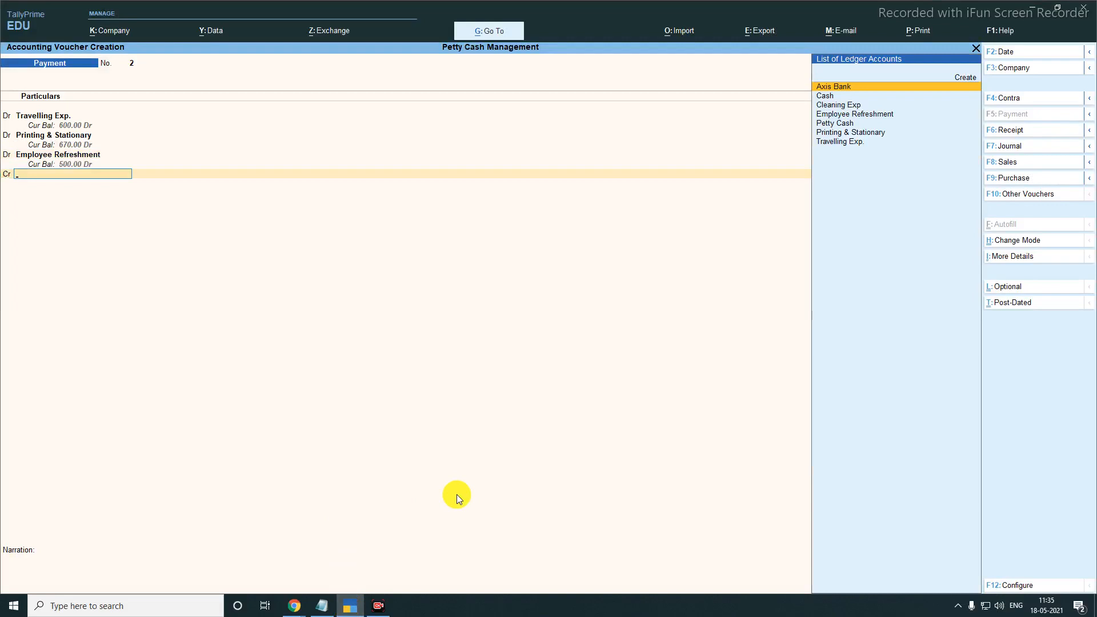
Credit Petty Cash with 1,250 in the payment voucher and check its current balance.
text(Pet)
key(Return)
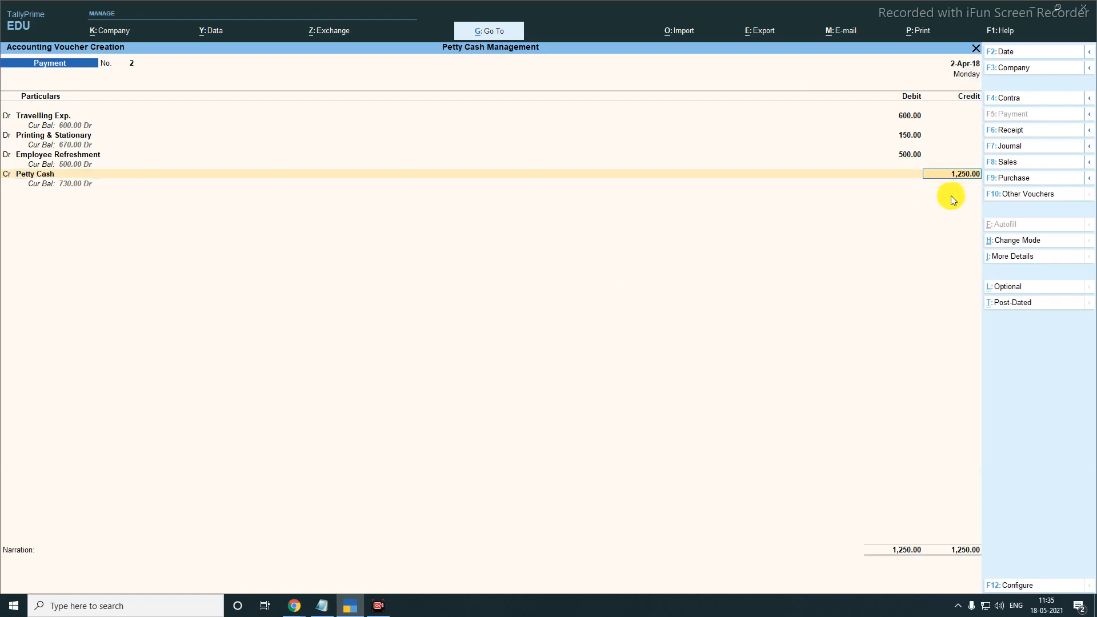
key(ctrl+1)
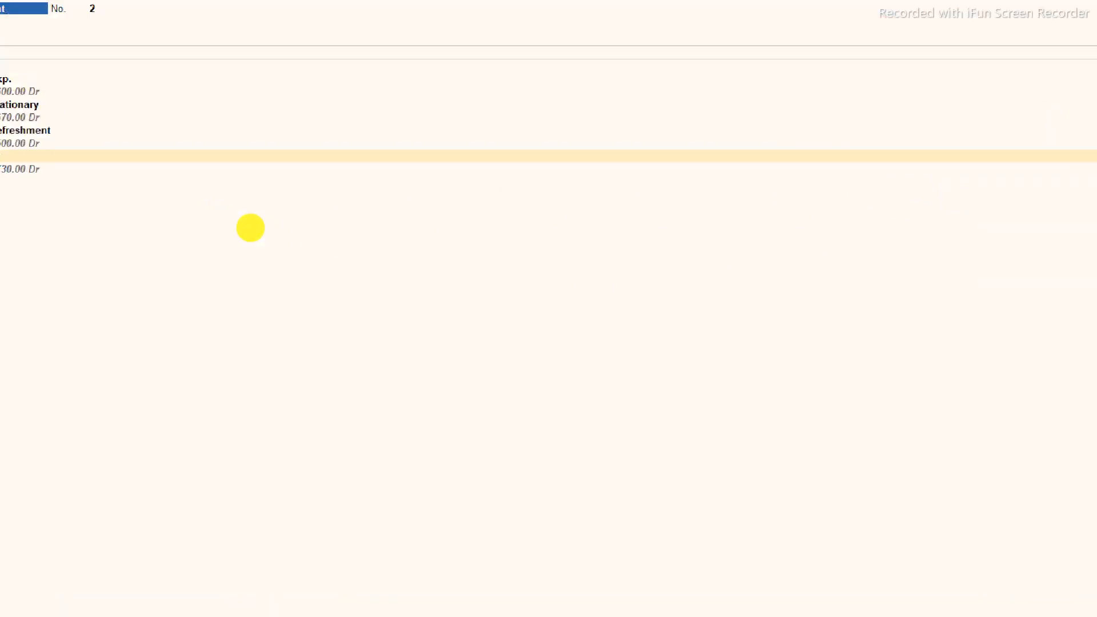
click(2, 21)
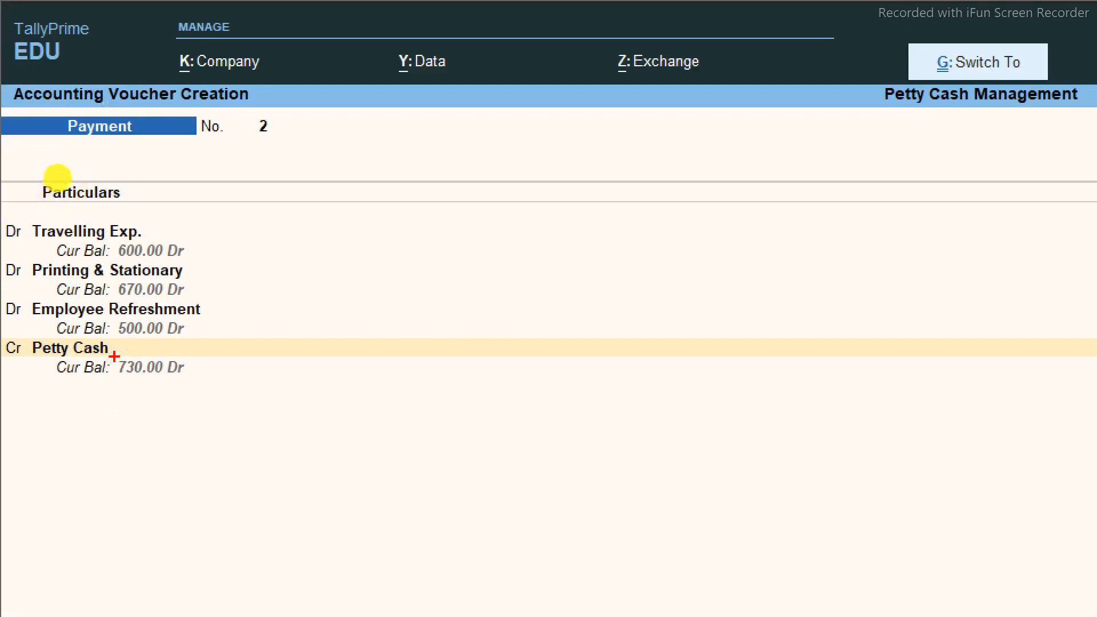
drag(114, 356, 238, 386)
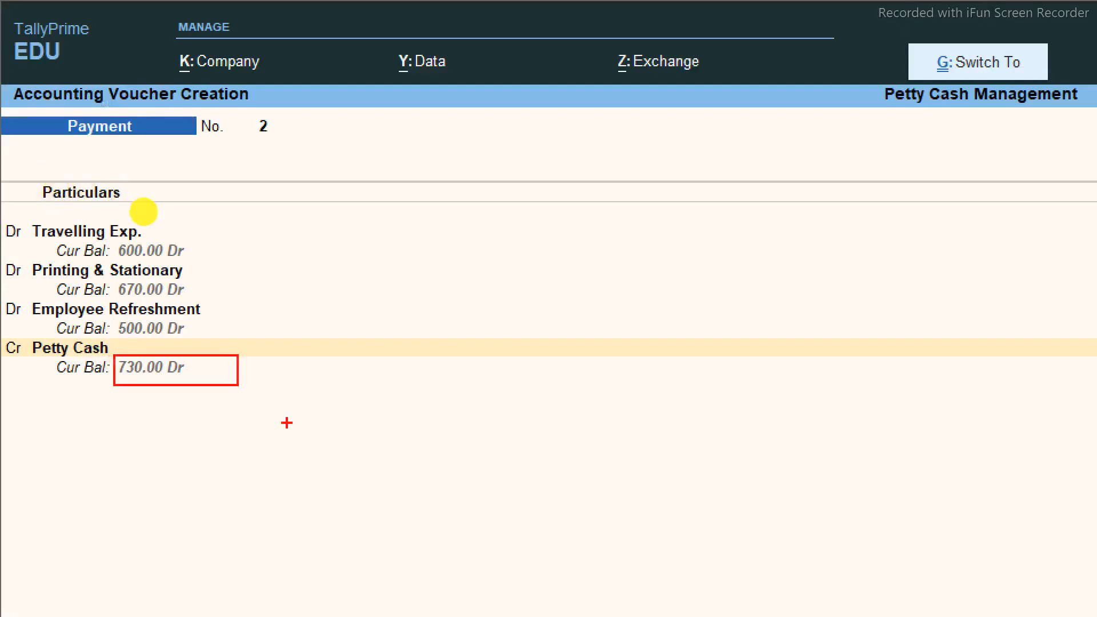
key(Escape)
key(Return)
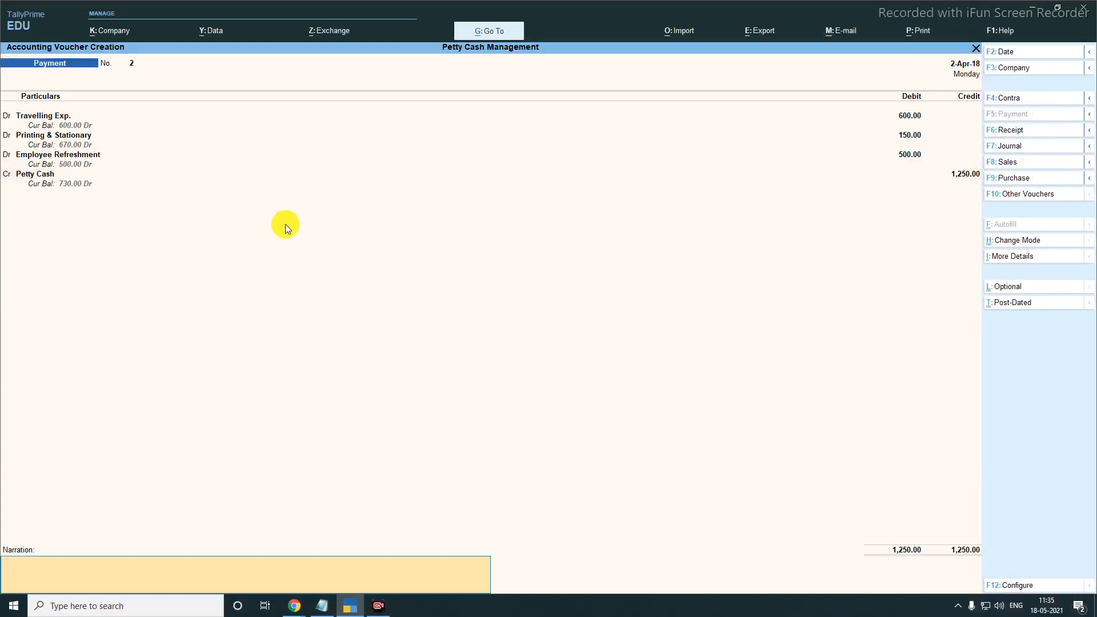
Copy the narration "Being paid for Travelling exp-600,Stapler & Pin-150,Employee Refreshment-500" from Notepad into the TallyPrime voucher and save the voucher.
click(322, 606)
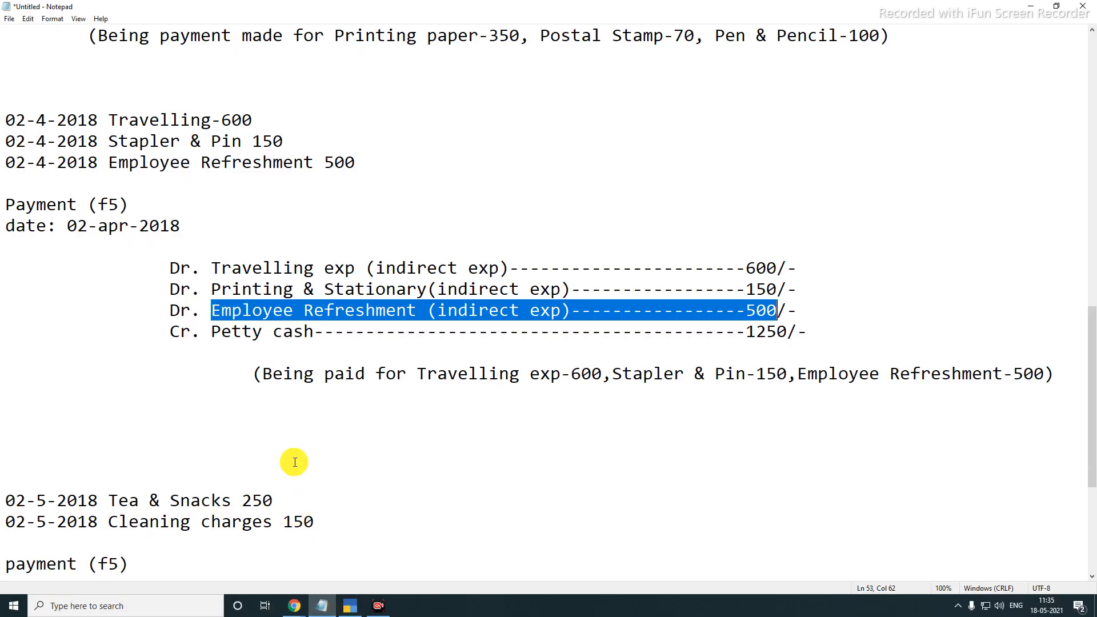
drag(269, 380, 1044, 374)
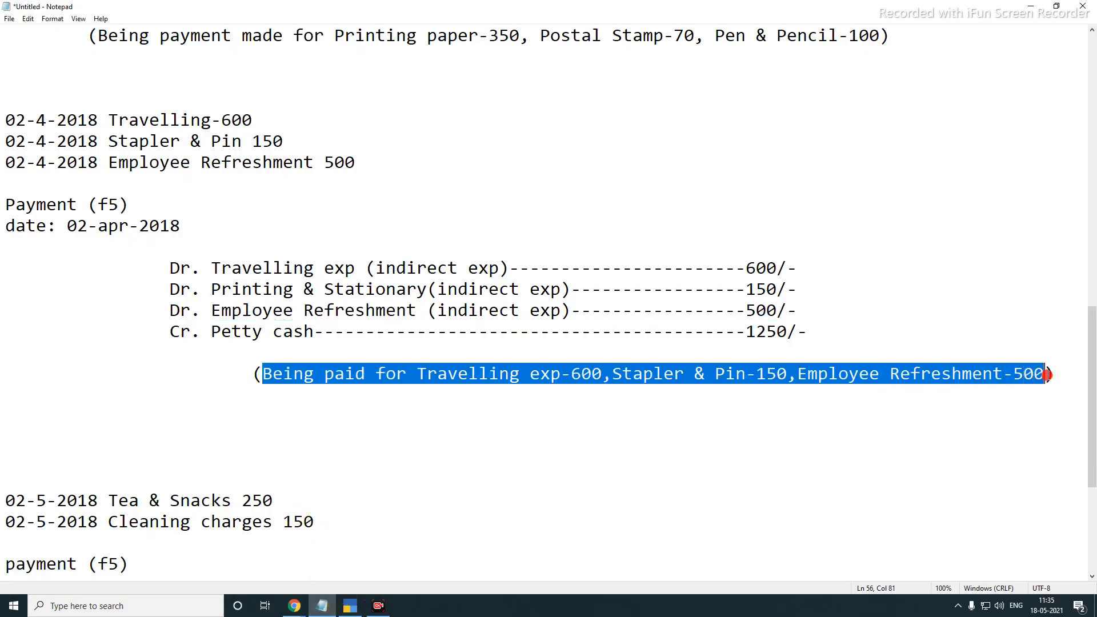
click(349, 606)
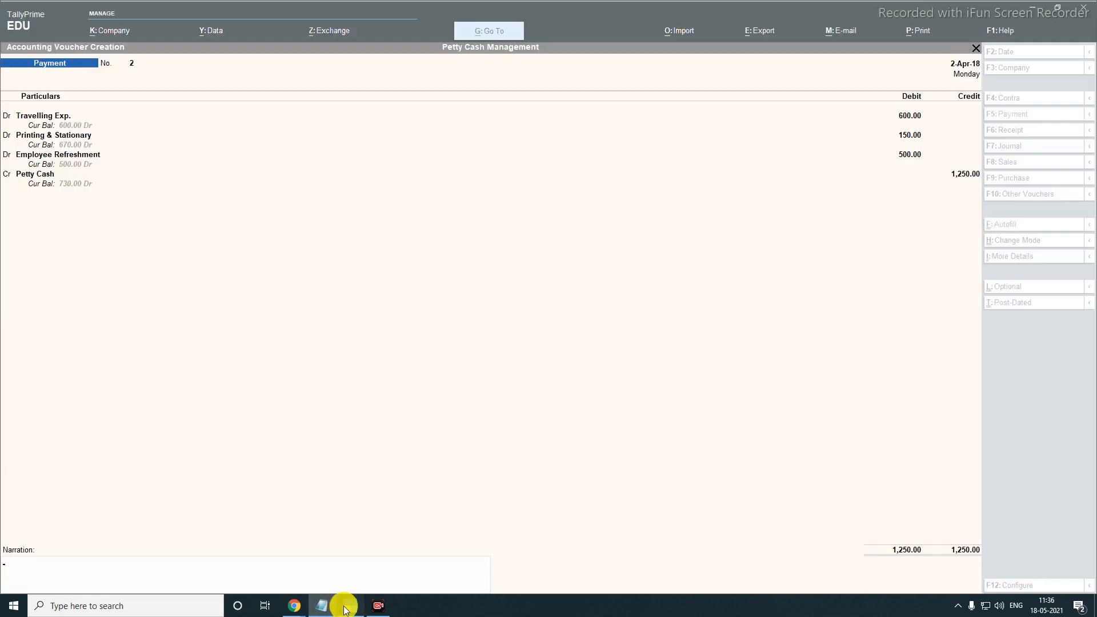
key(ctrl+alt+v)
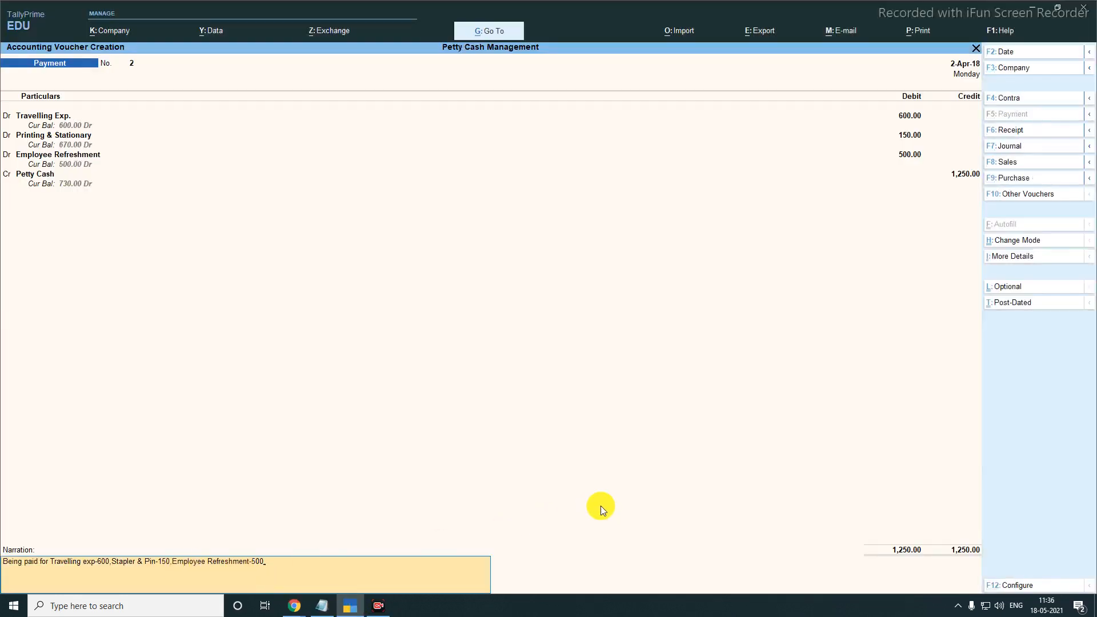
key(Return)
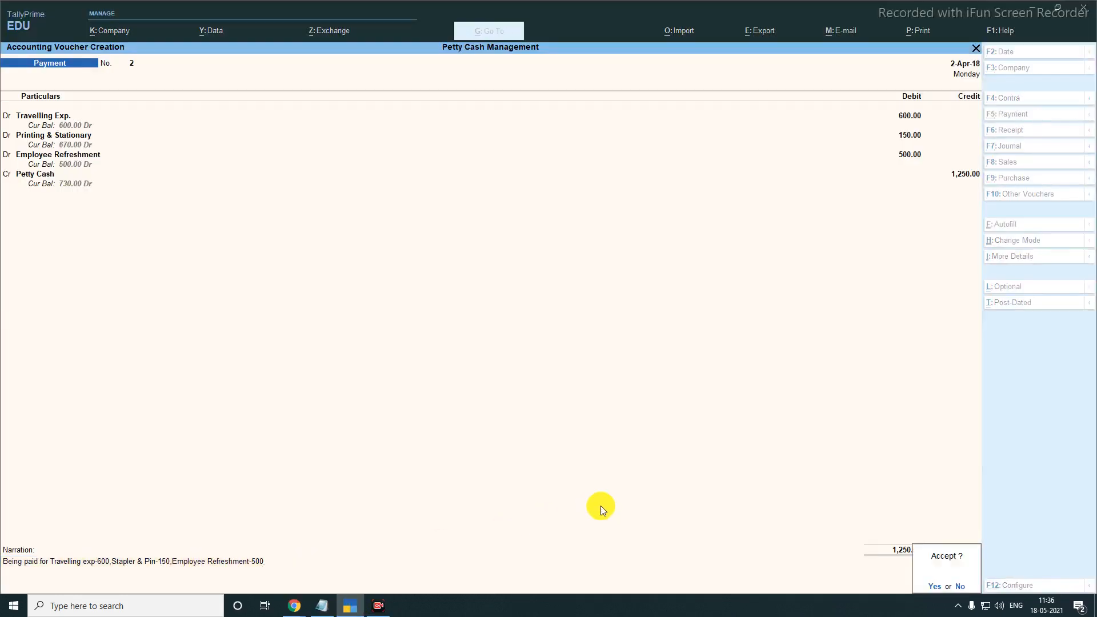
key(Return)
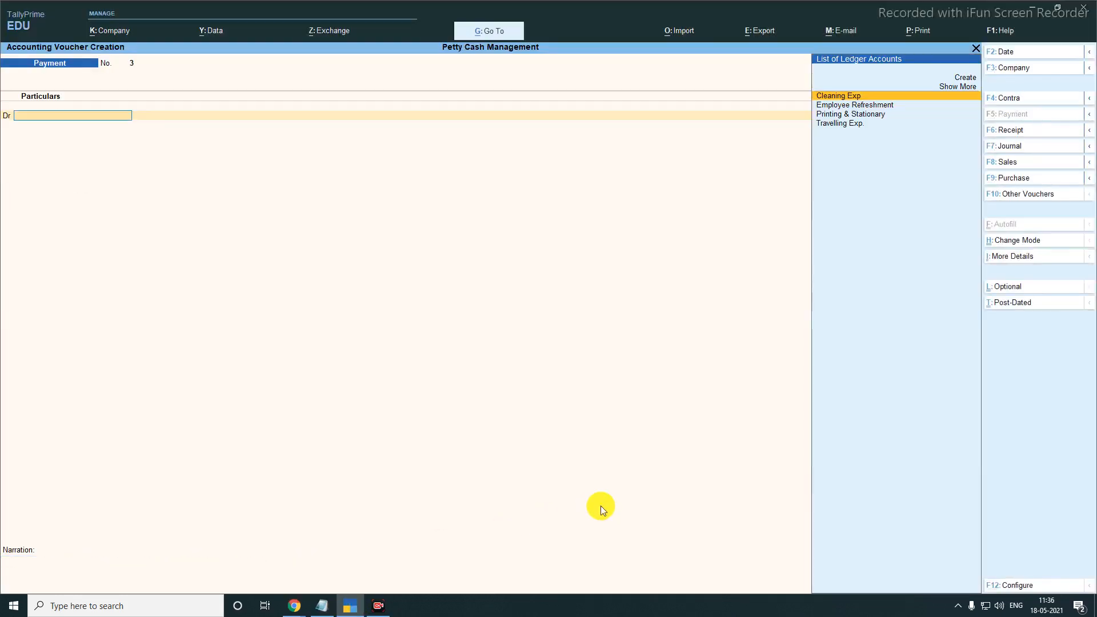
Review the tea and snacks and cleaning charges in the Notepad notes and set the new TallyPrime payment voucher's date to 02-5-2018.
click(349, 606)
scroll(139, 486, down, 4)
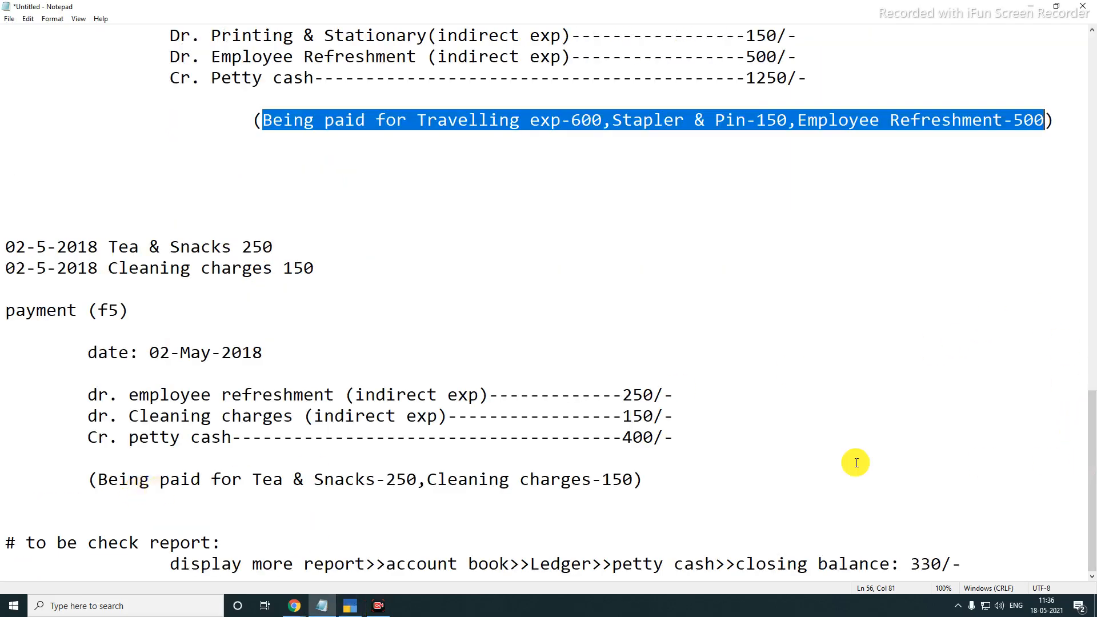
drag(6, 247, 307, 283)
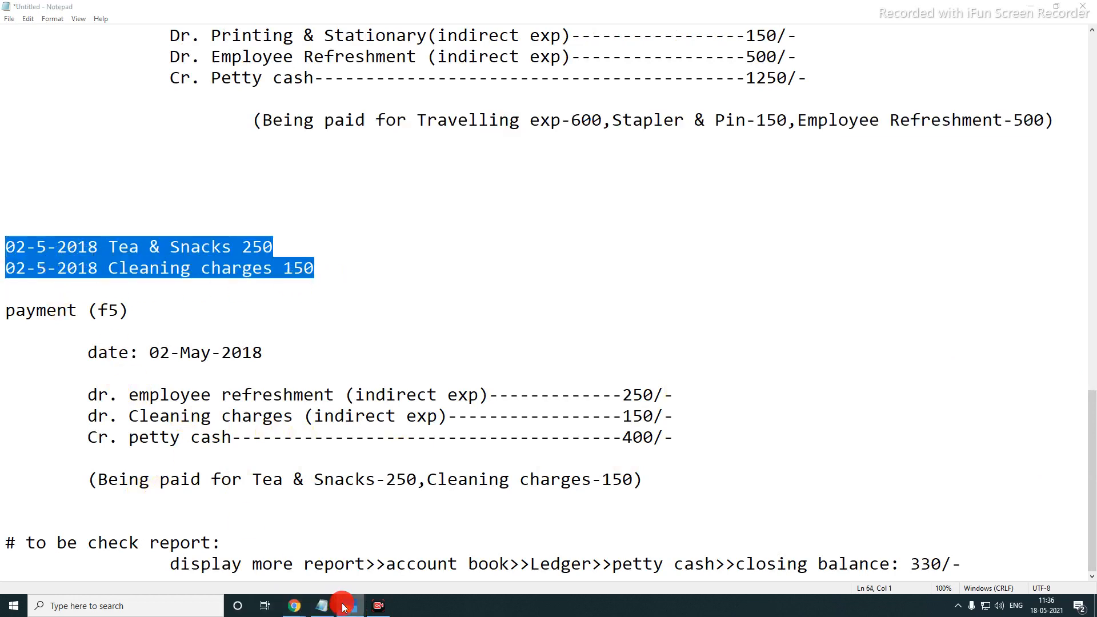
click(350, 606)
click(1016, 53)
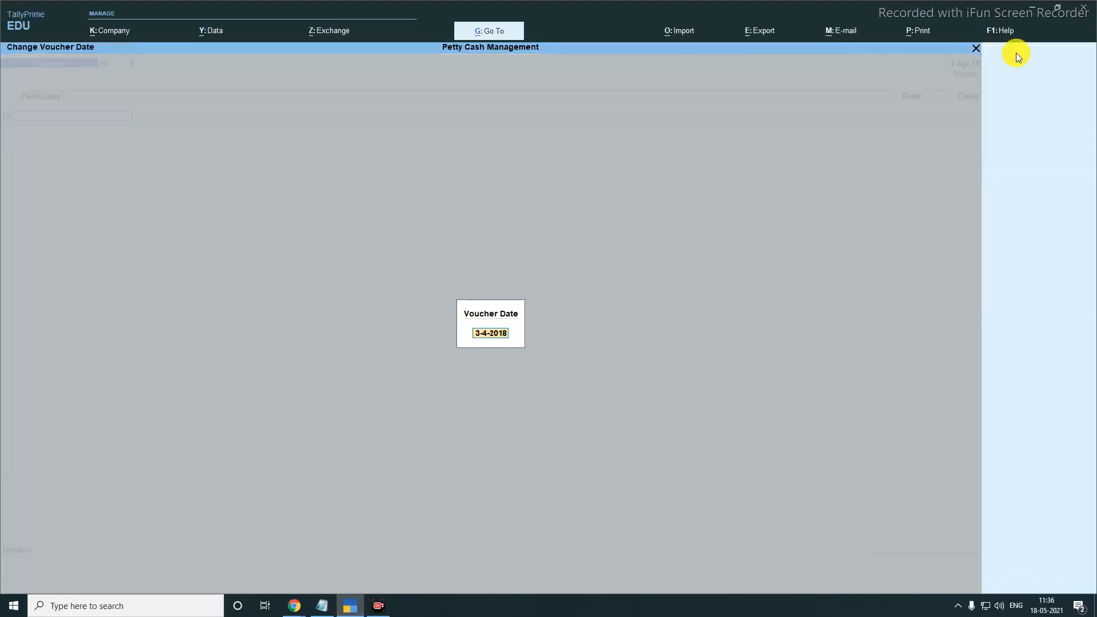
text(02 5 2018)
key(Return)
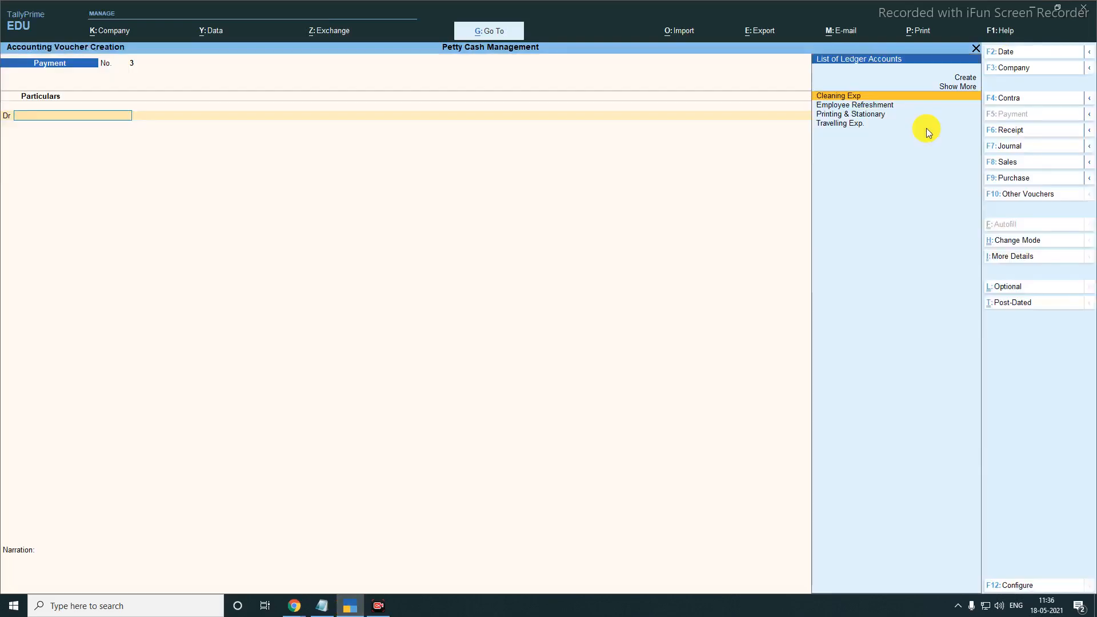
Check the employee refreshment entry in the Notepad notes and debit Employee Refreshment with 250 in the TallyPrime payment voucher.
click(354, 603)
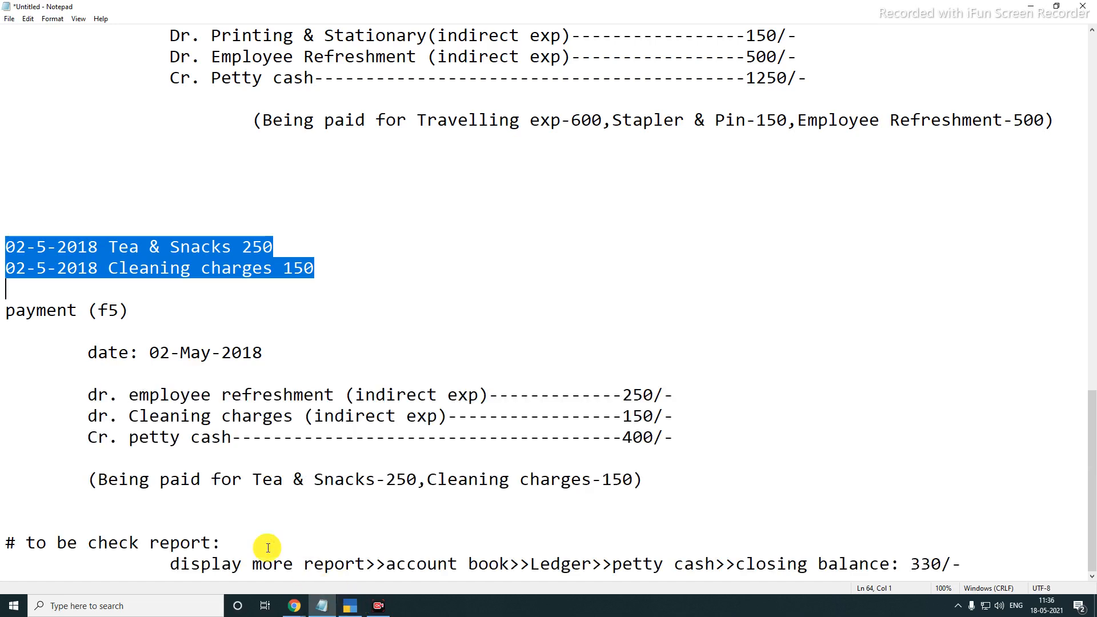
drag(130, 394, 335, 395)
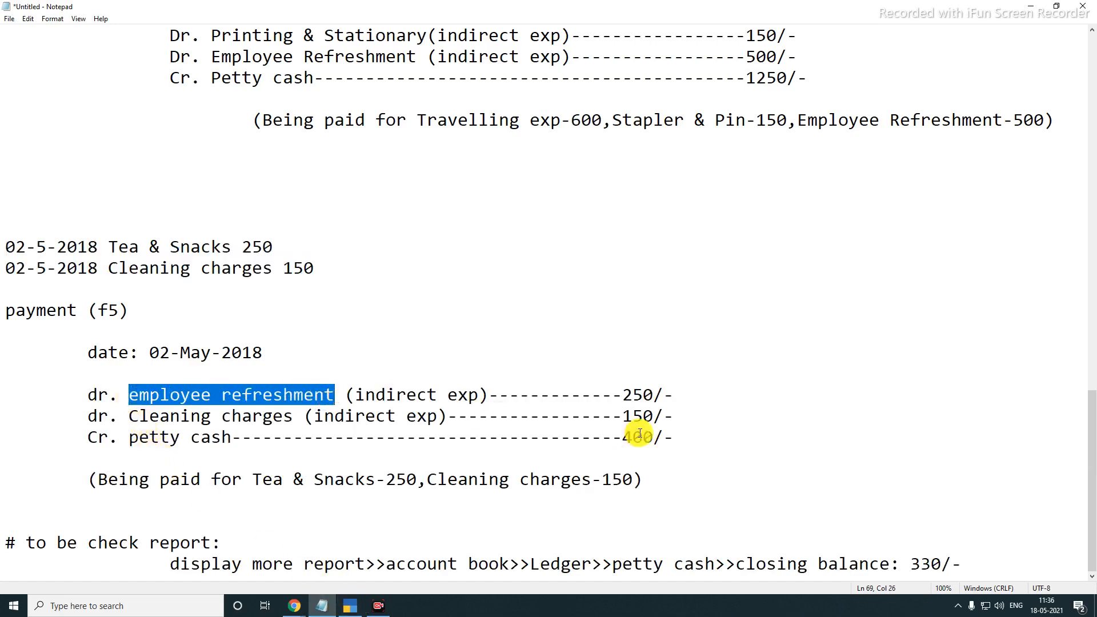
click(350, 605)
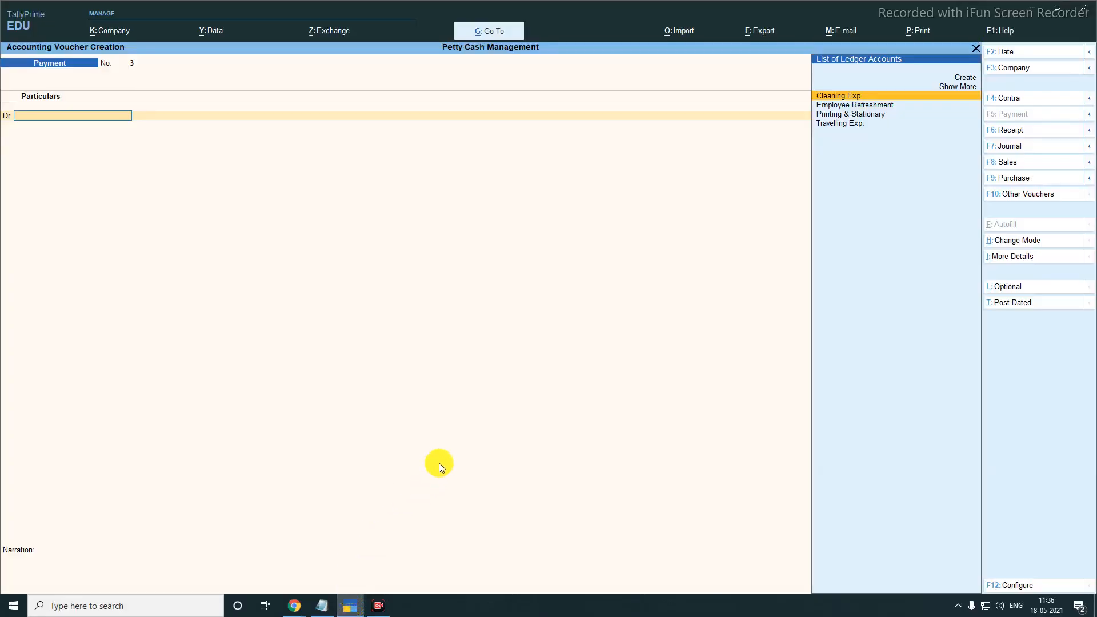
text(Em)
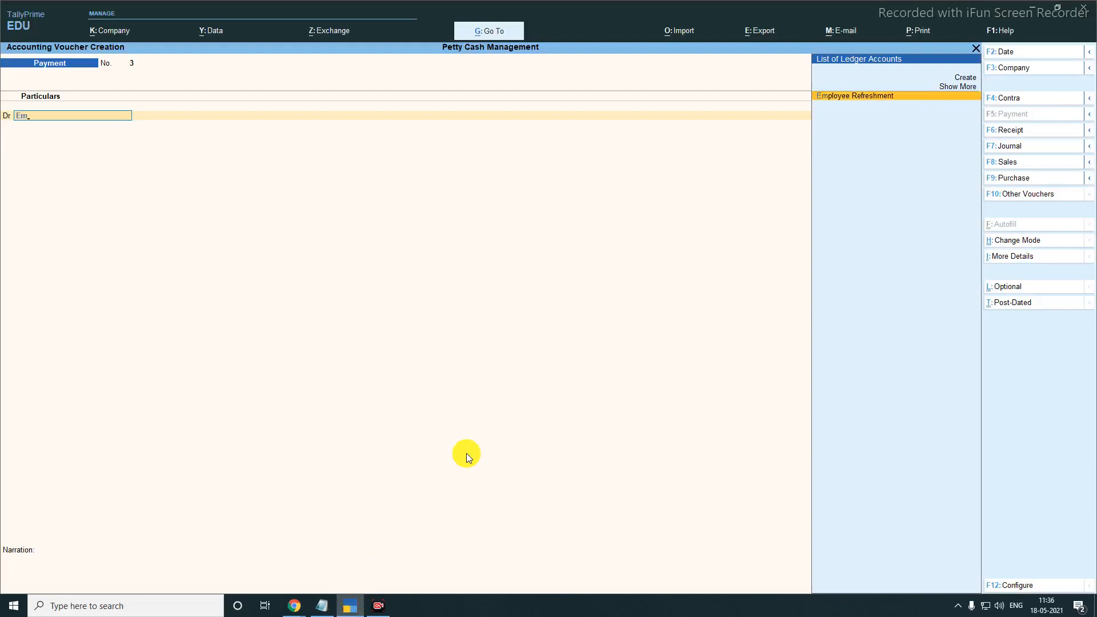
key(Return)
key(Return)
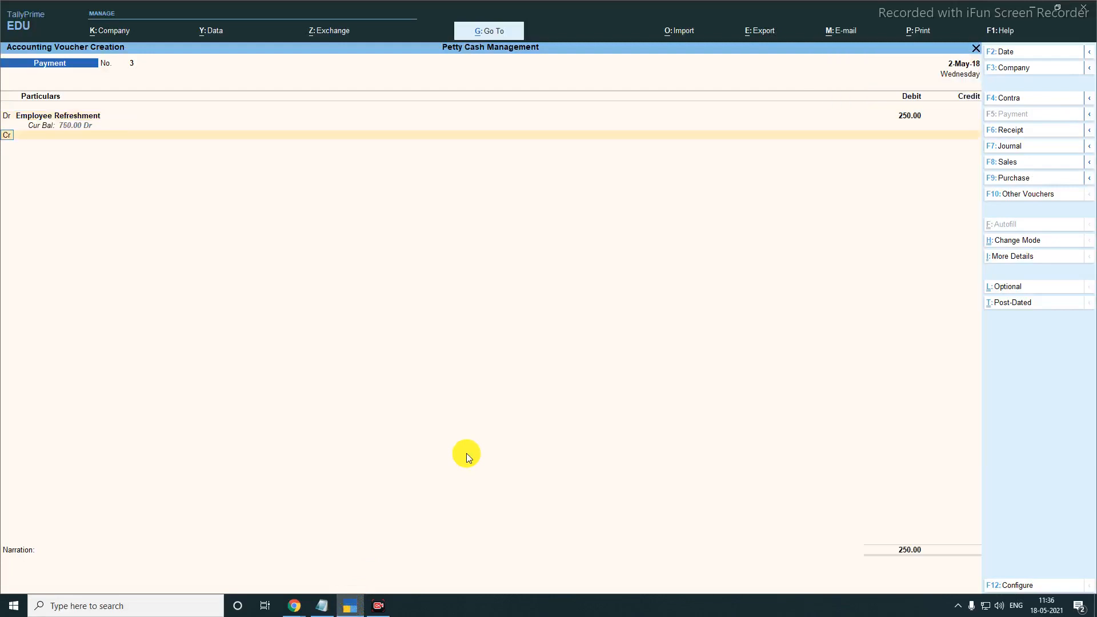
Add a second debit line for Cleaning Exp with 150, checking the cleaning charges entry in the Notepad notes.
text(d)
key(Return)
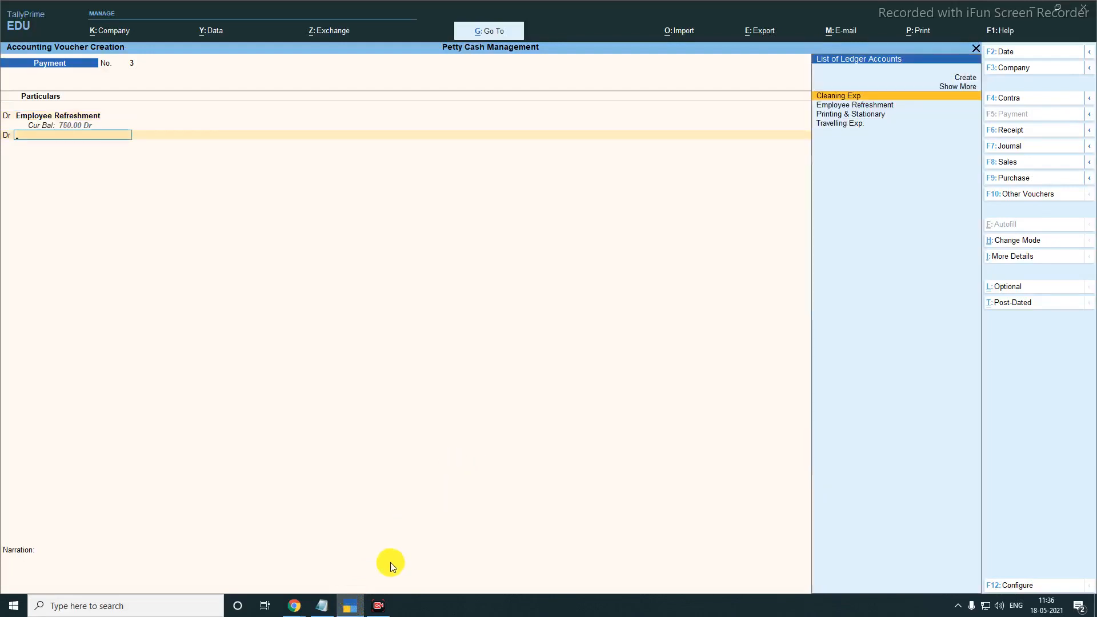
click(349, 606)
drag(139, 417, 304, 435)
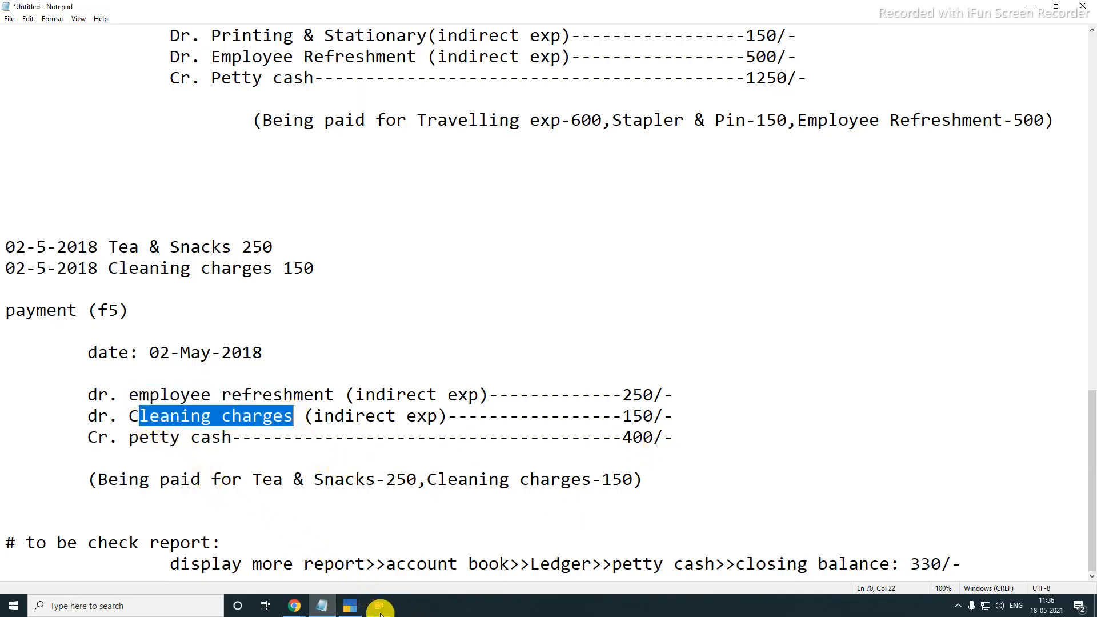
click(350, 606)
text(clea)
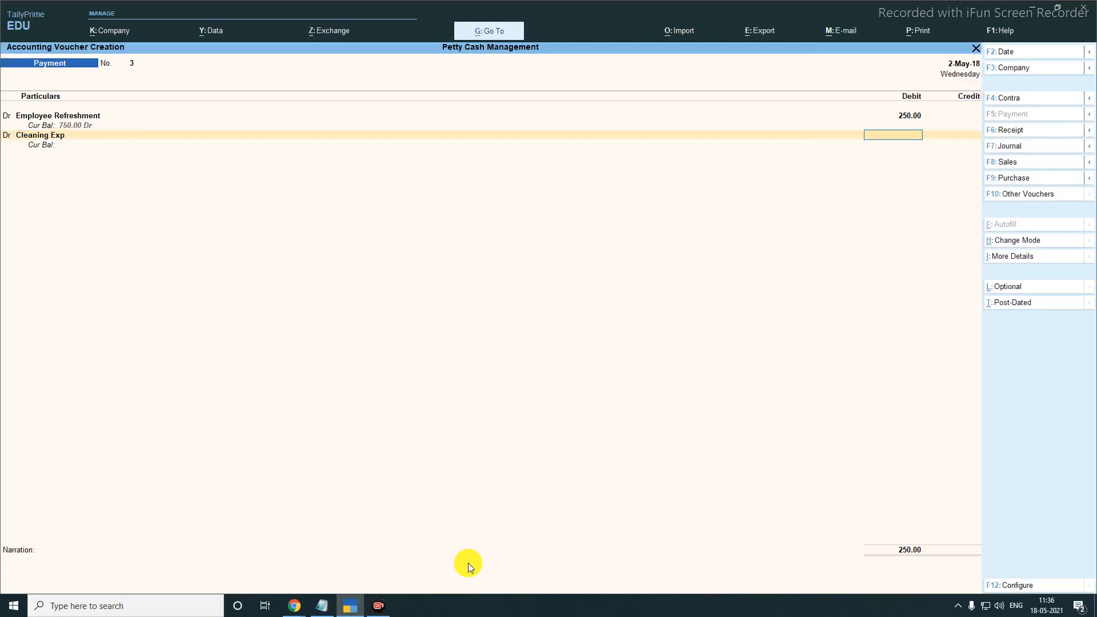
text(50)
key(Return)
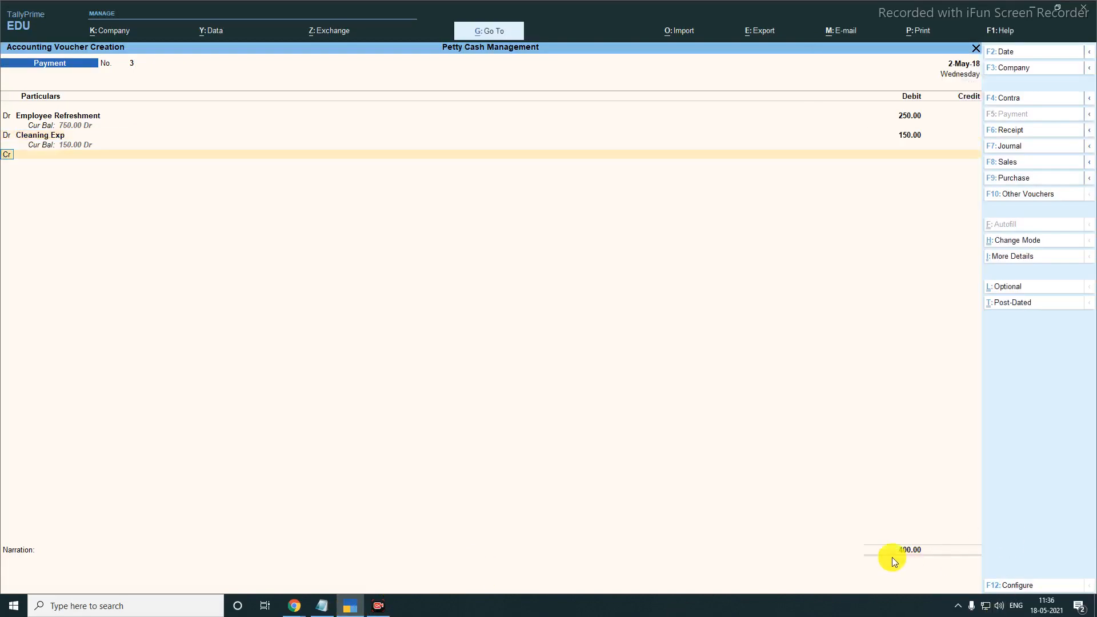
Check the petty cash line in the Notepad notes, credit Petty Cash with 400 in the TallyPrime voucher and inspect its current balance.
click(352, 605)
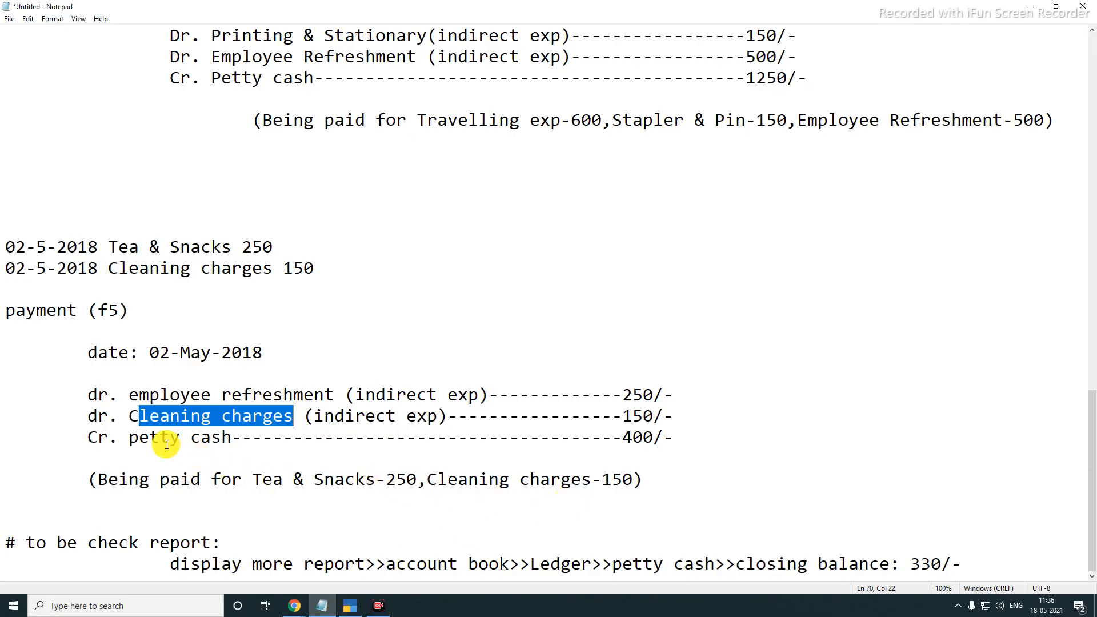
drag(119, 437, 286, 449)
click(350, 606)
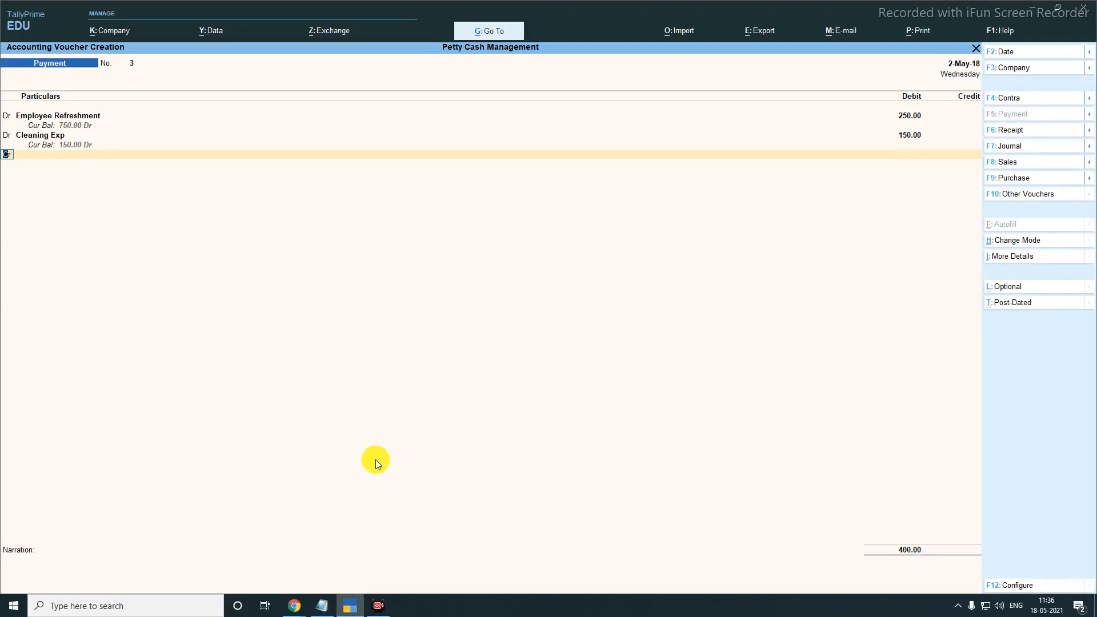
key(Return)
text(Pe)
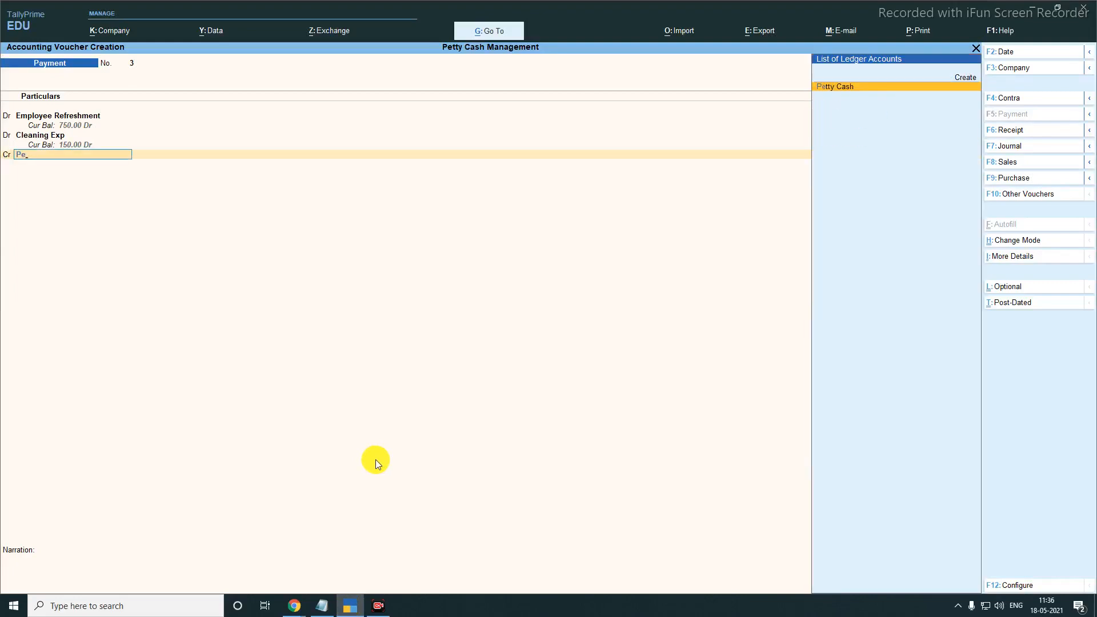
key(Return)
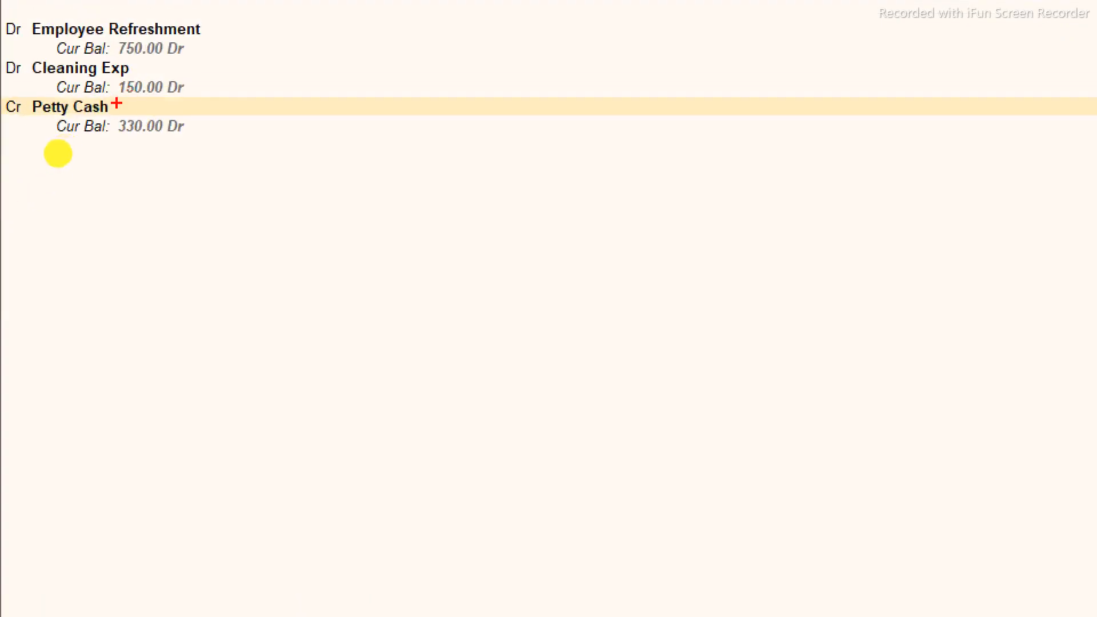
drag(113, 103, 223, 153)
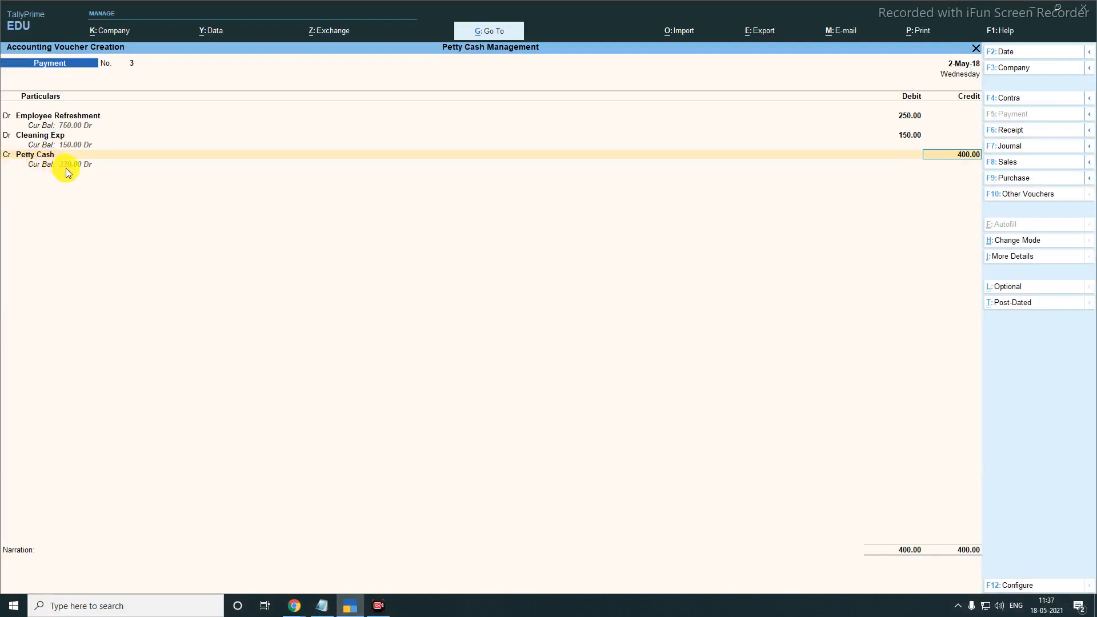
key(Return)
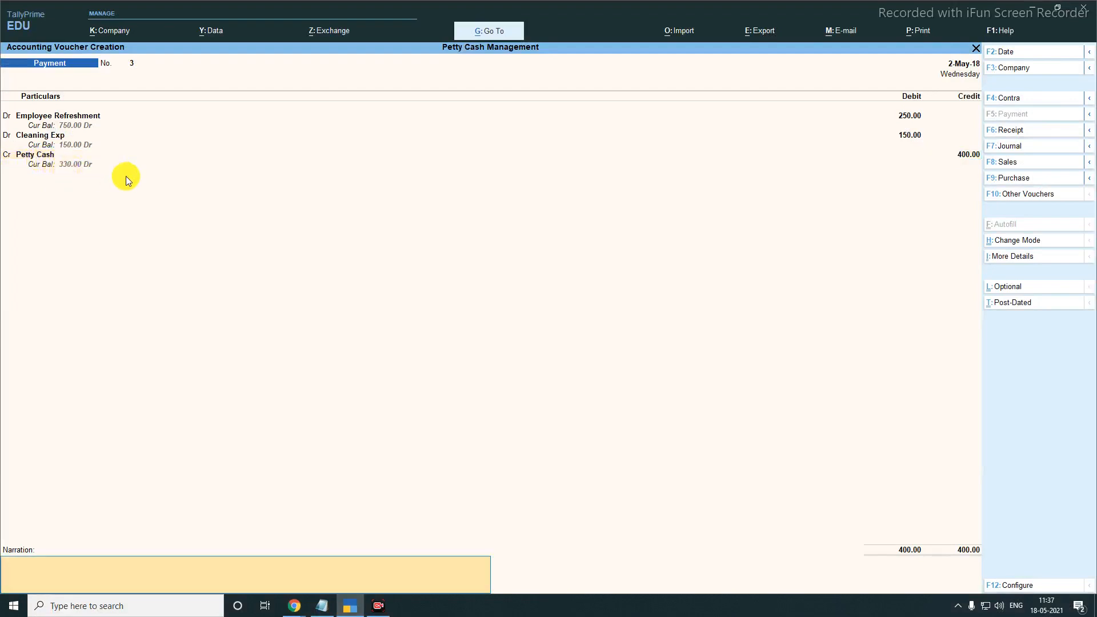
Copy the narration "Being paid for Tea & Snacks-250,Cleaning charges-150" from Notepad into the TallyPrime voucher, save it and return to the Gateway of Tally.
click(322, 597)
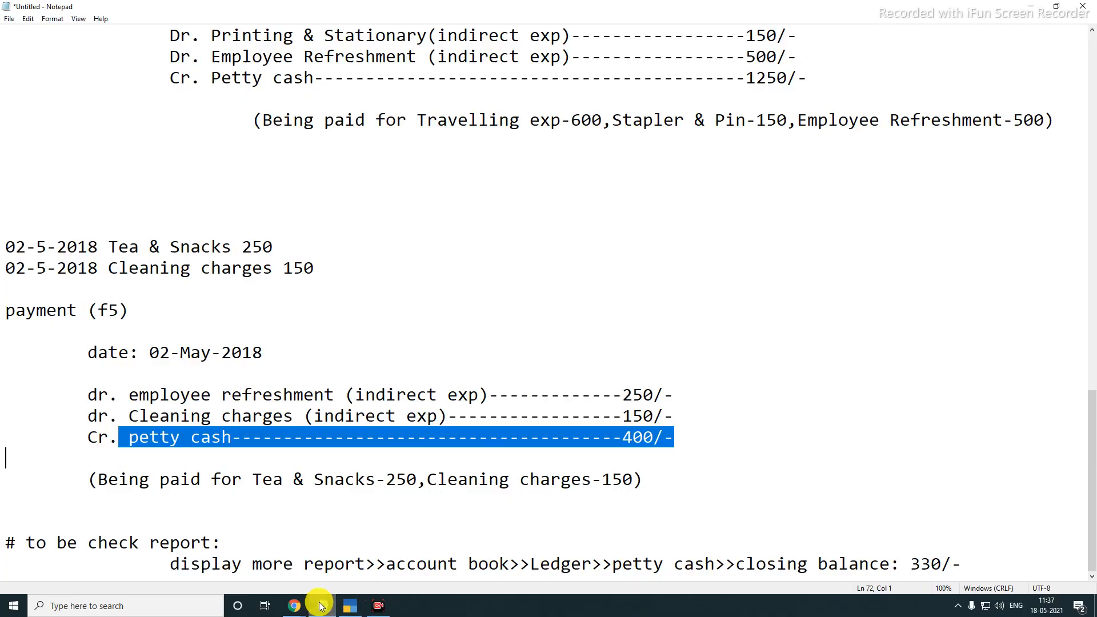
drag(89, 480, 633, 481)
click(168, 506)
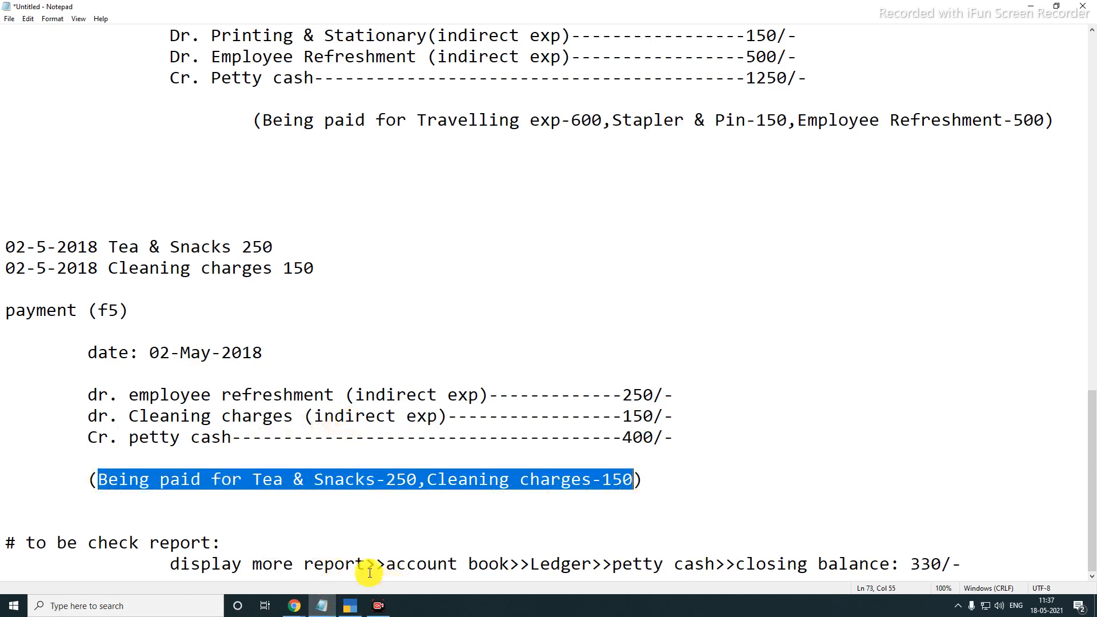
mouse_move(382, 612)
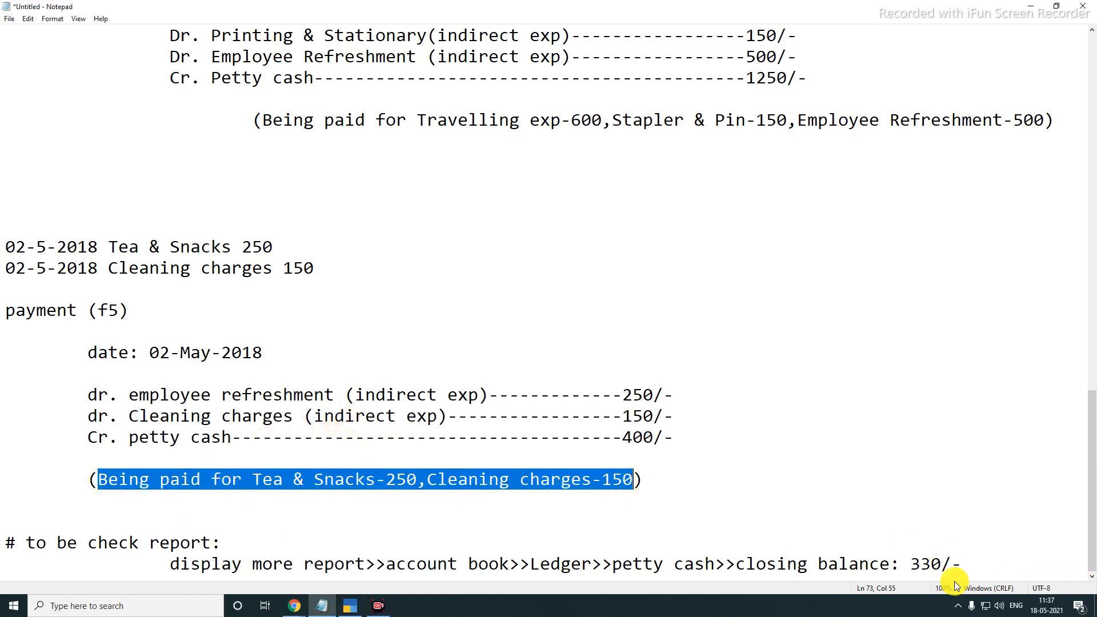
click(349, 606)
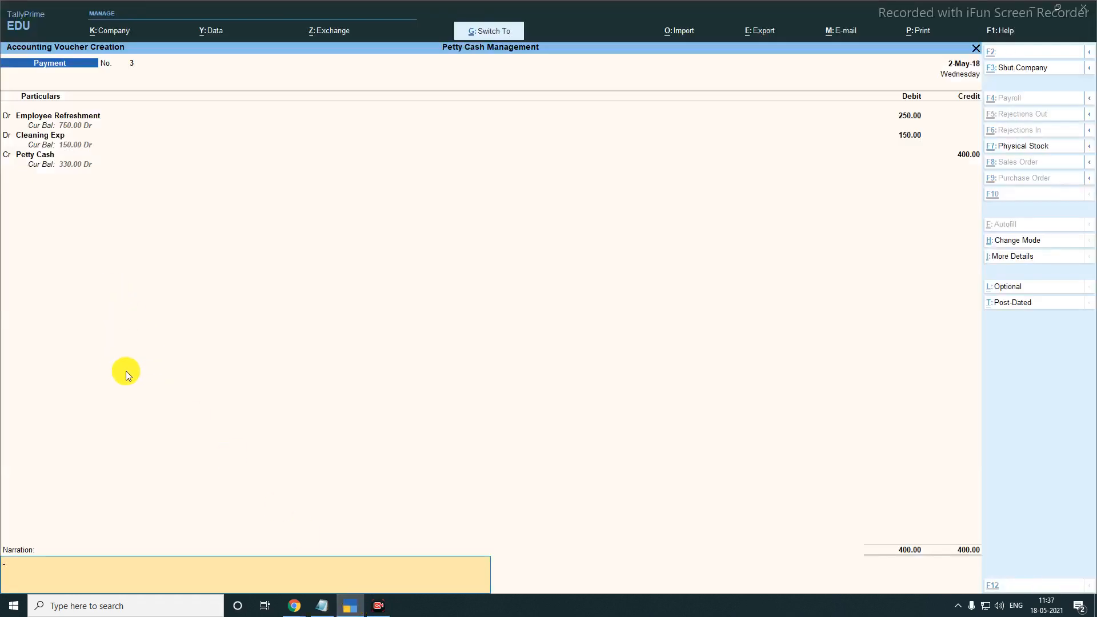
key(ctrl+alt+v)
key(Return)
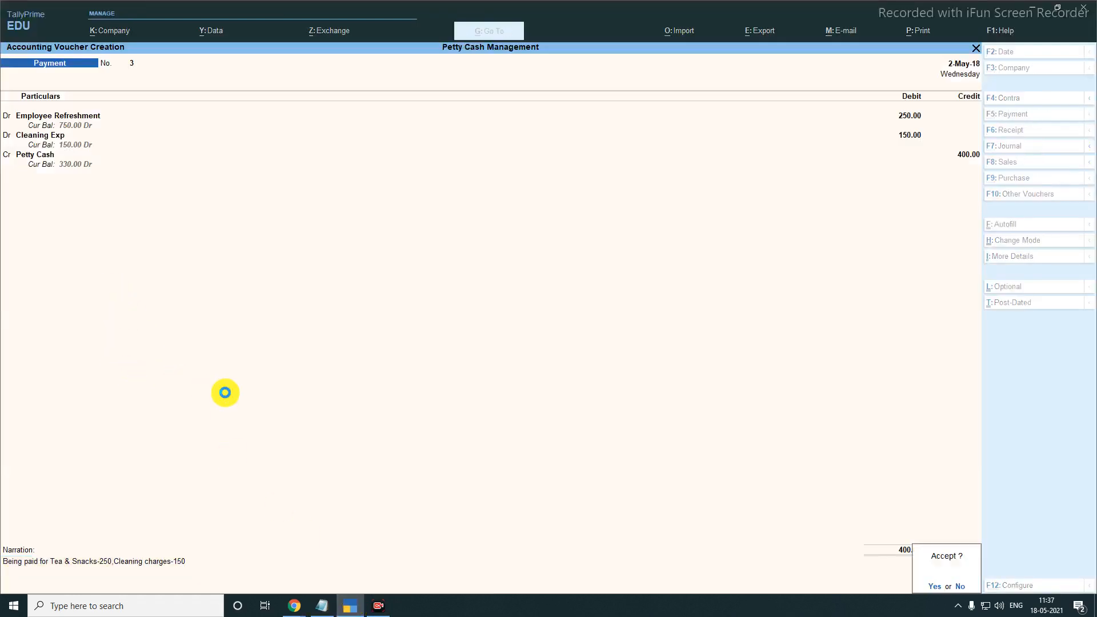
key(Return)
key(Escape)
key(Return)
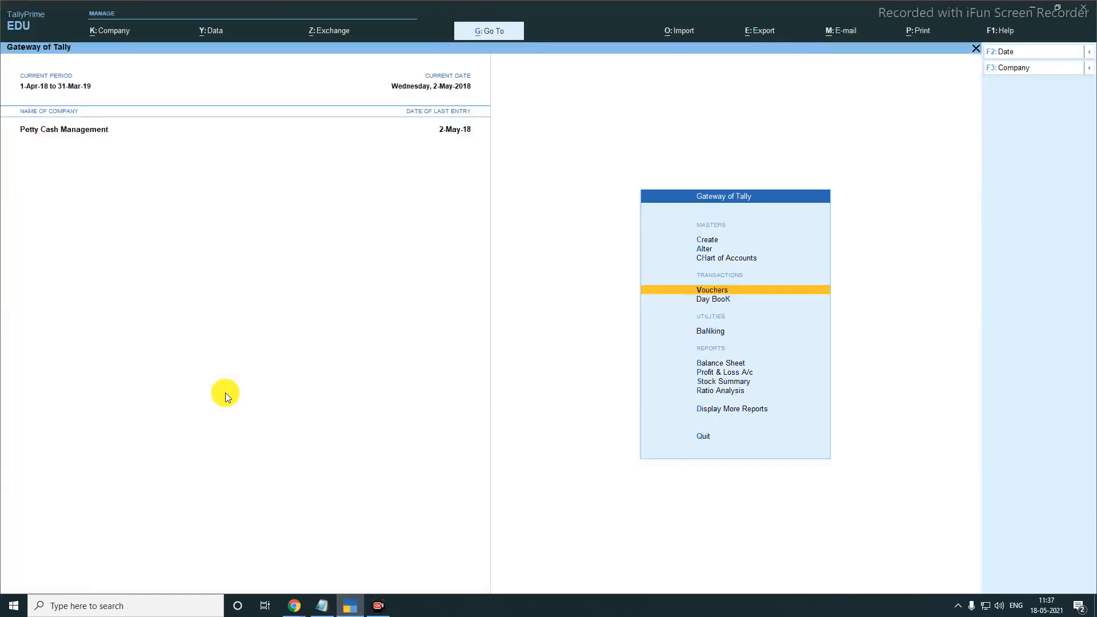
Open the Balance Sheet report of the Petty Cash Management company.
key(Down)
key(Down)
key(Up)
key(Up)
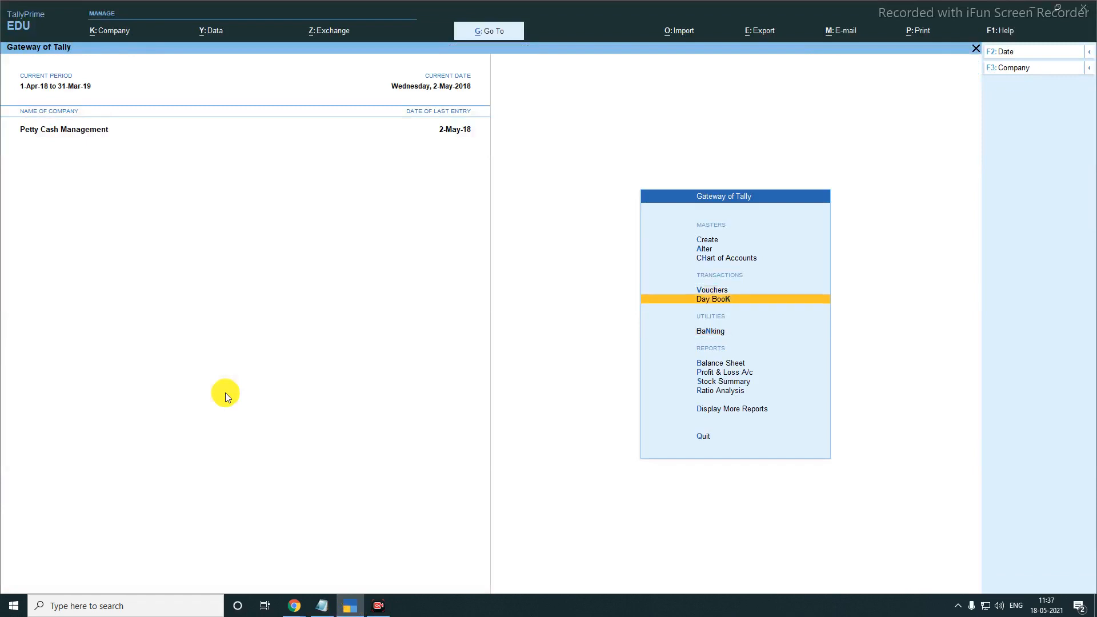
key(Down)
key(Down)
key(Down)
key(Down)
key(Up)
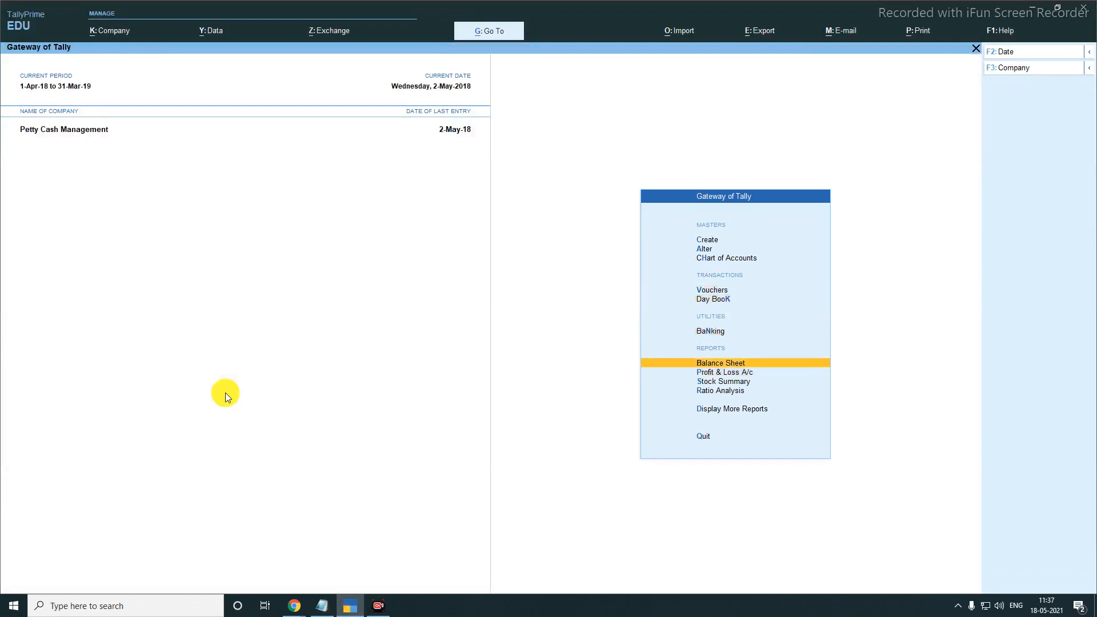
key(Return)
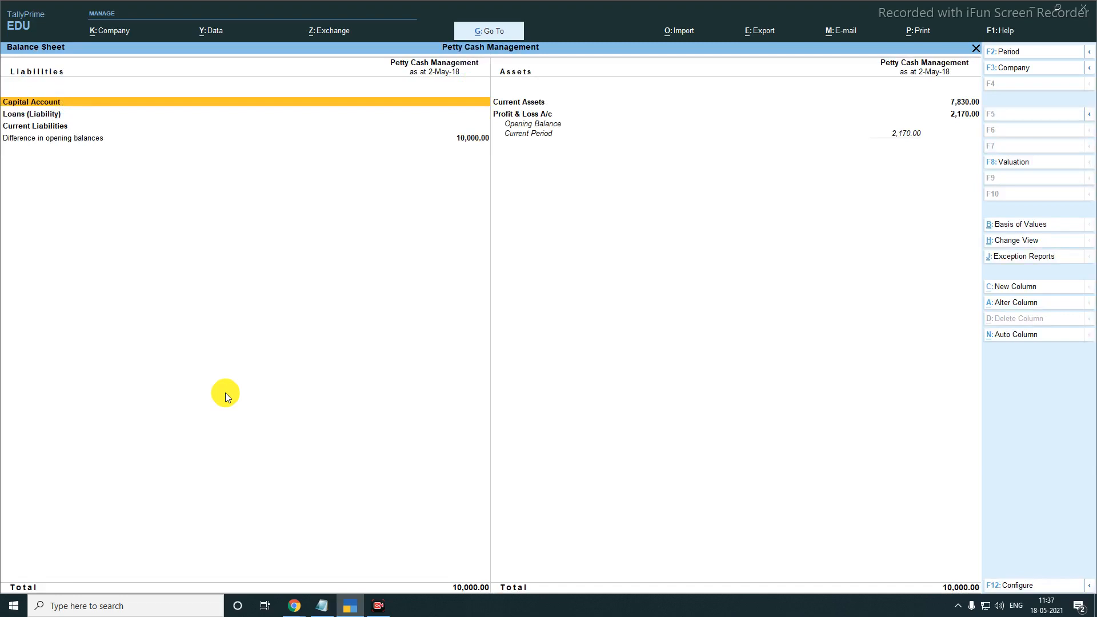
Show the Balance Sheet in detail, examine the Cash-in-Hand amount and its group summary, and return to the Gateway of Tally.
key(alt+F5)
key(Right)
key(Down)
key(Down)
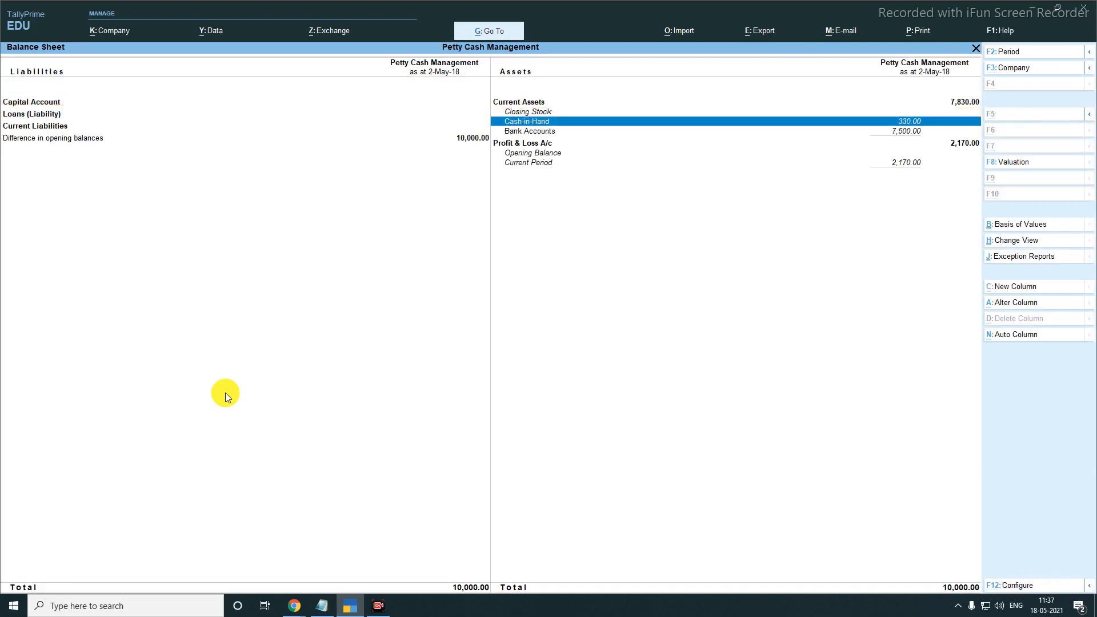
key(ctrl)
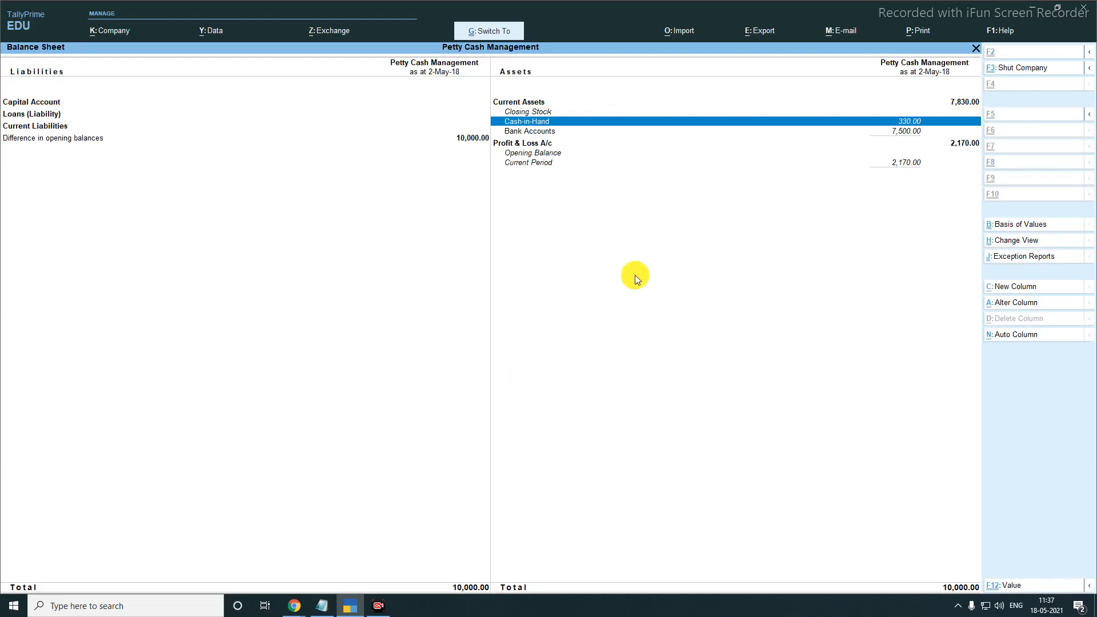
drag(894, 112, 932, 127)
key(Escape)
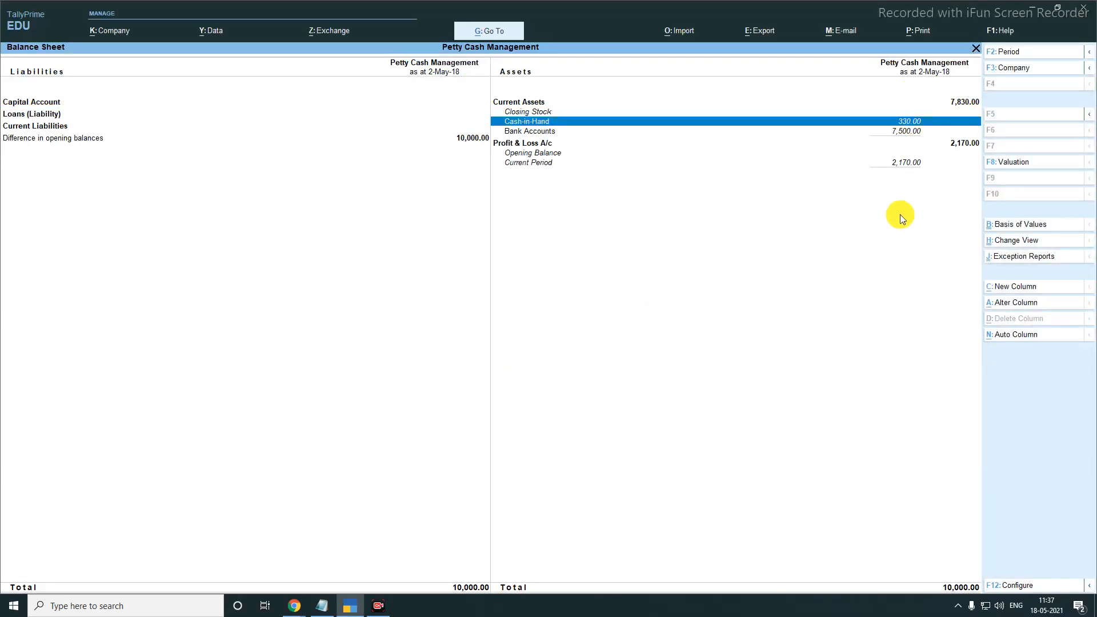
key(Return)
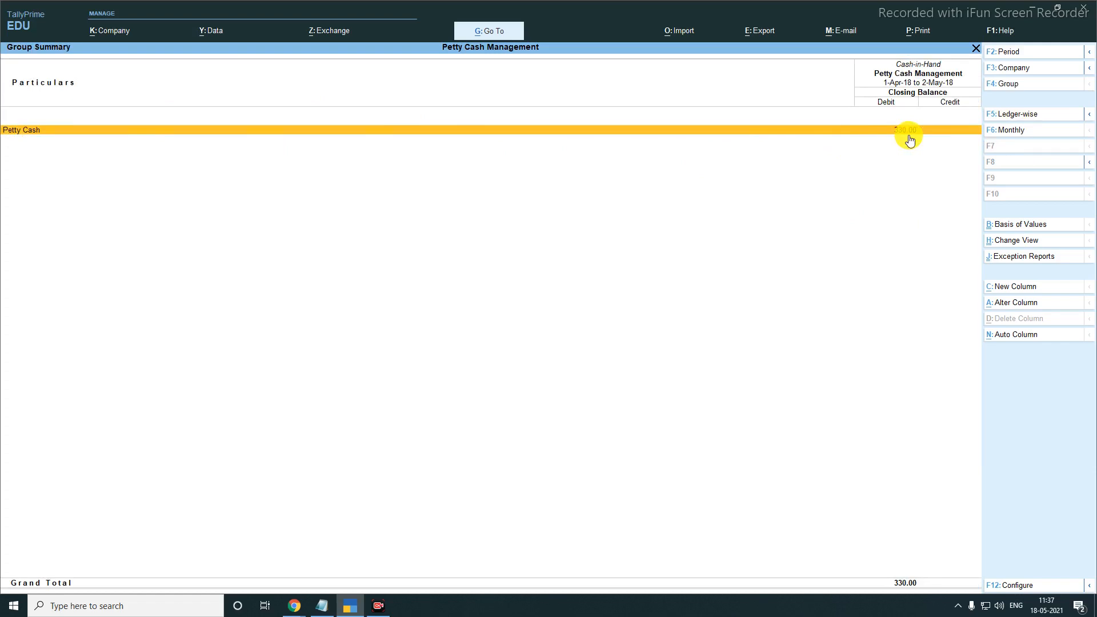
key(Escape)
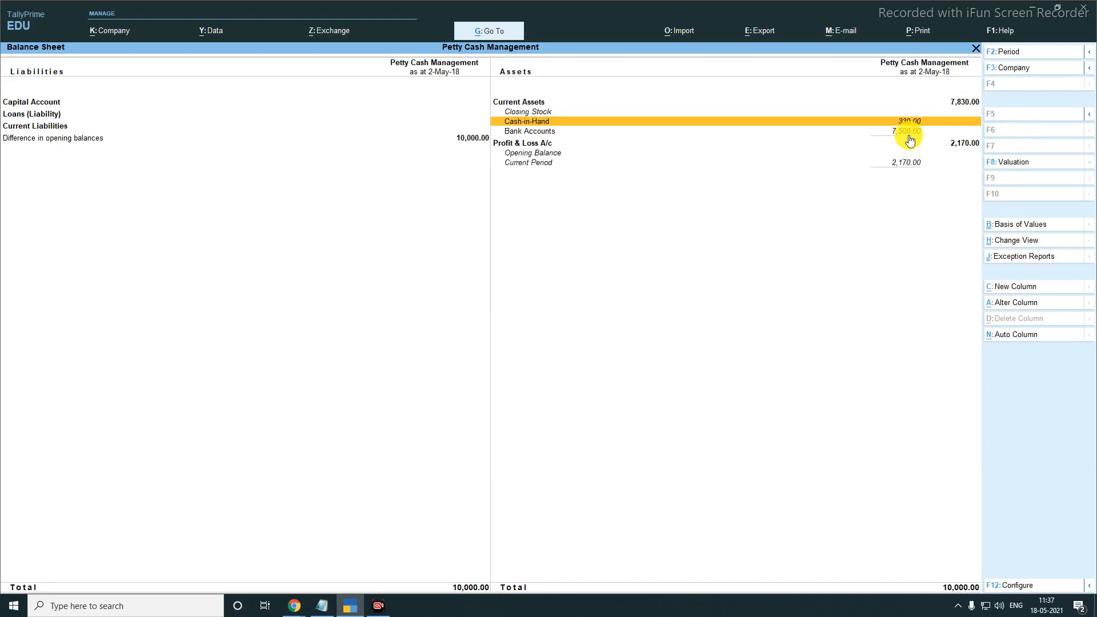
key(Escape)
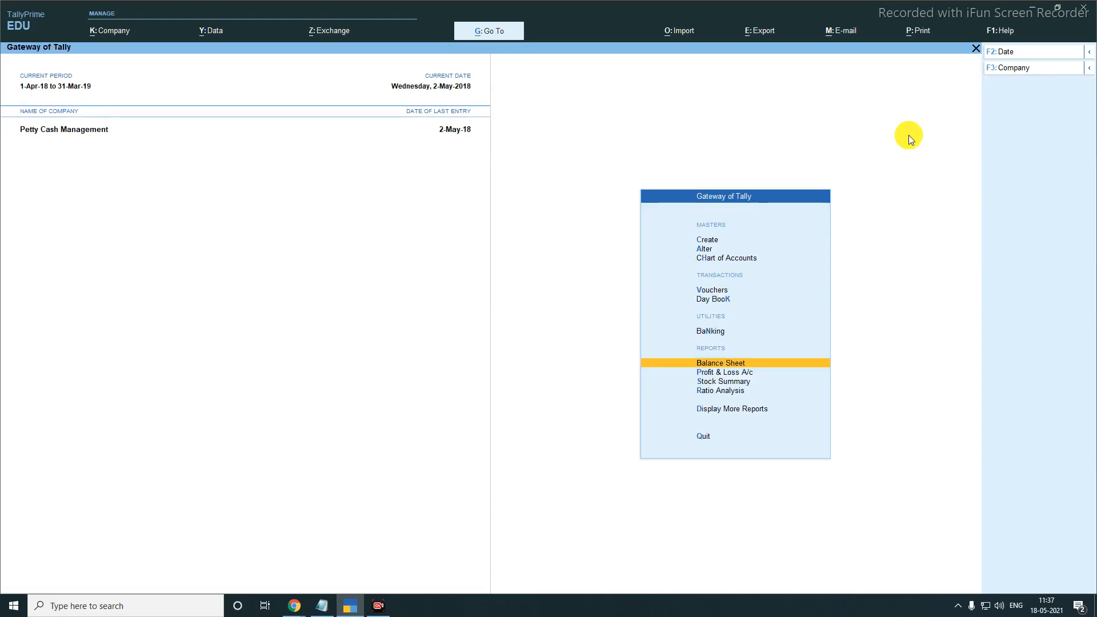
Open the Account Books list from the additional accounting reports.
key(Down)
key(Down)
key(Down)
key(Down)
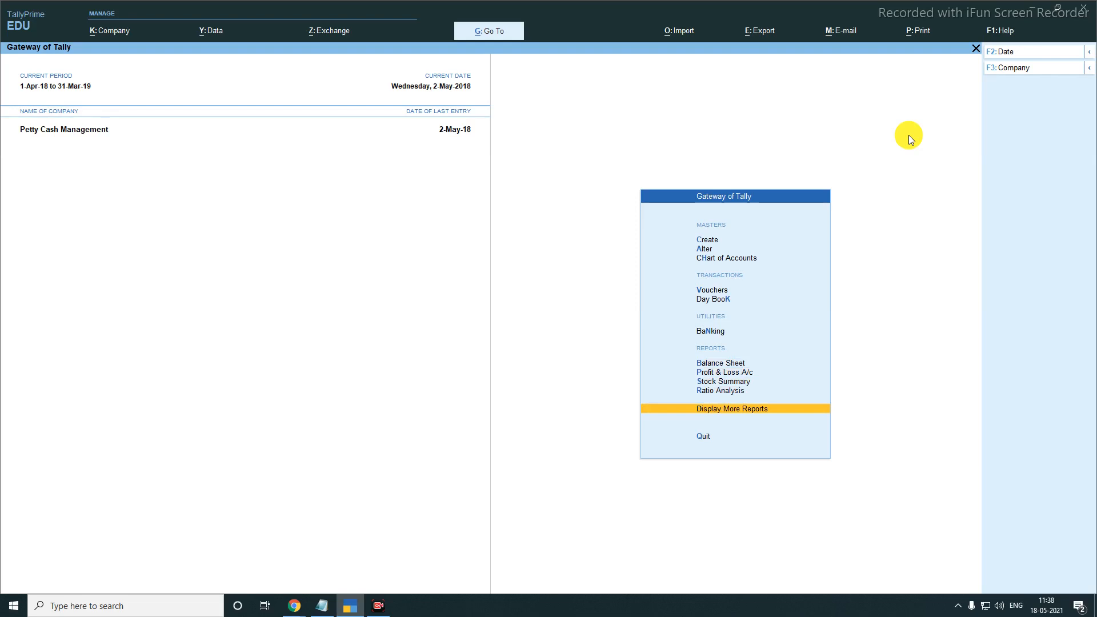
key(Return)
key(Down)
key(Down)
key(Down)
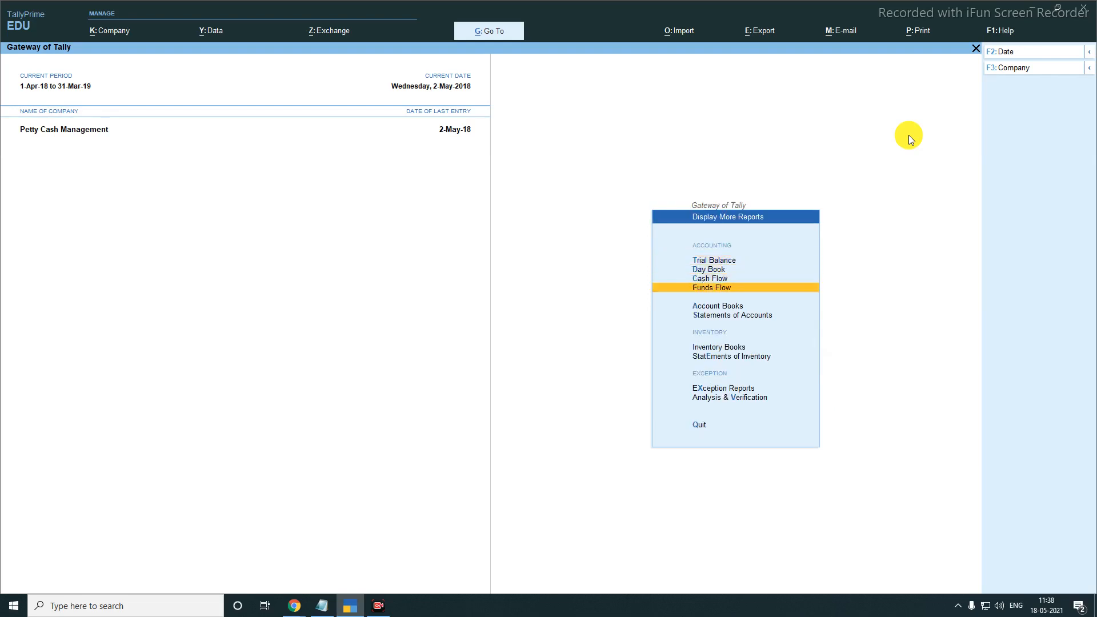
key(Down)
key(Return)
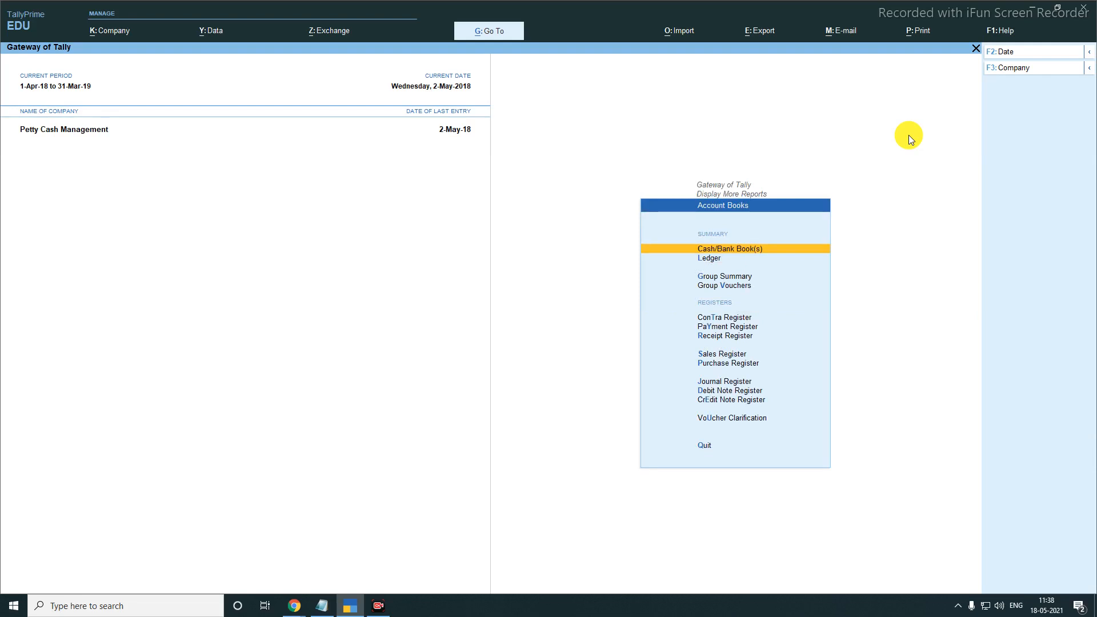
Open the ledger report for the Petty Cash ledger.
key(Down)
key(Return)
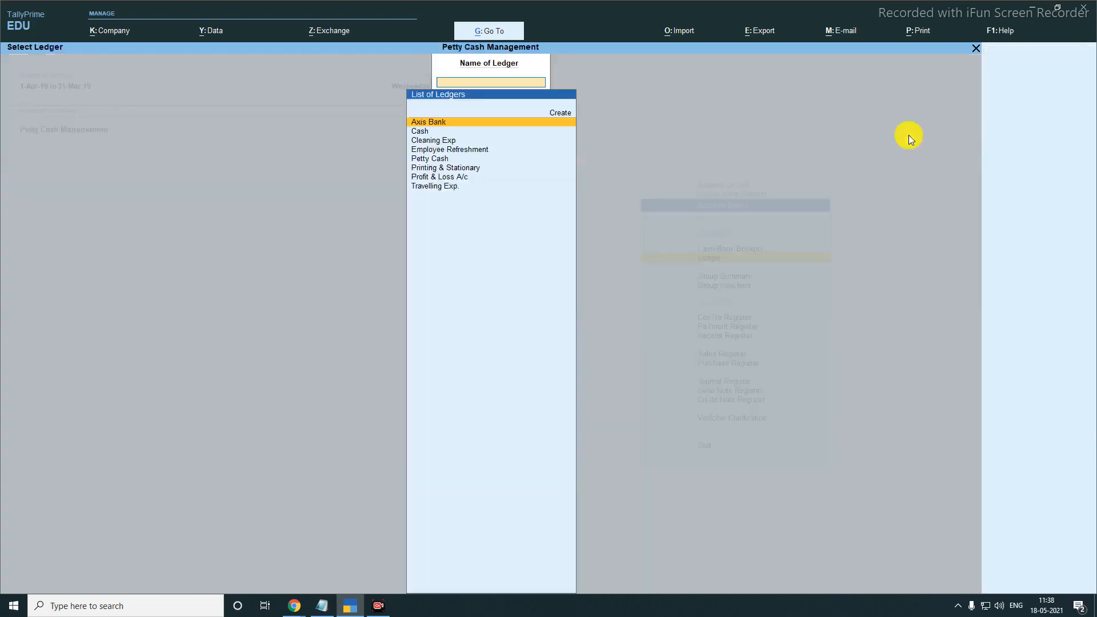
key(Down)
key(Down)
key(Down)
key(Down)
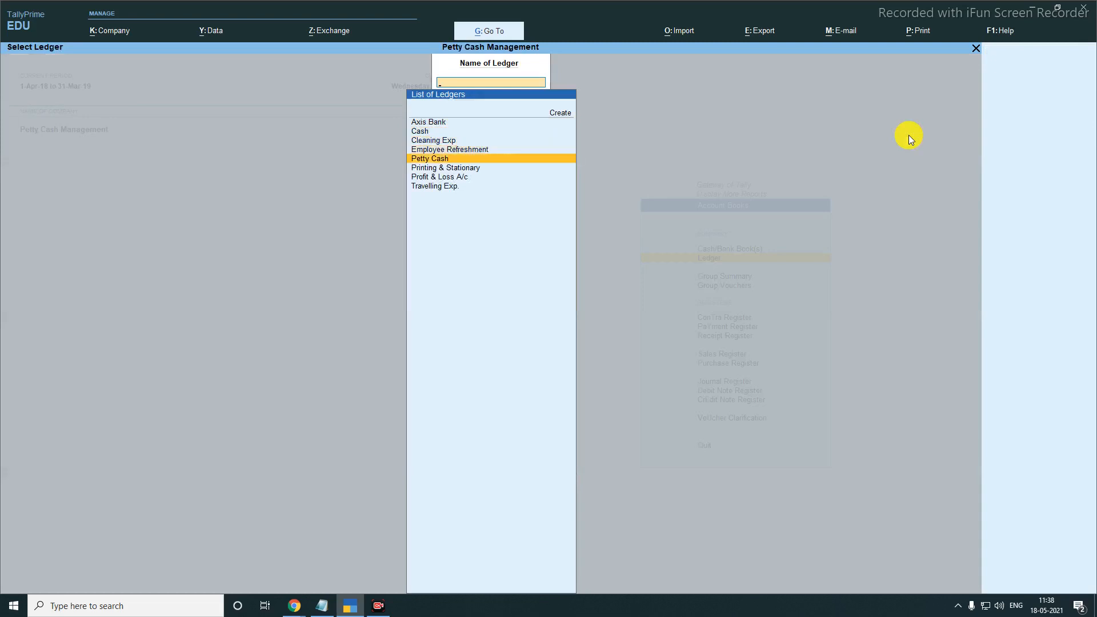
key(Return)
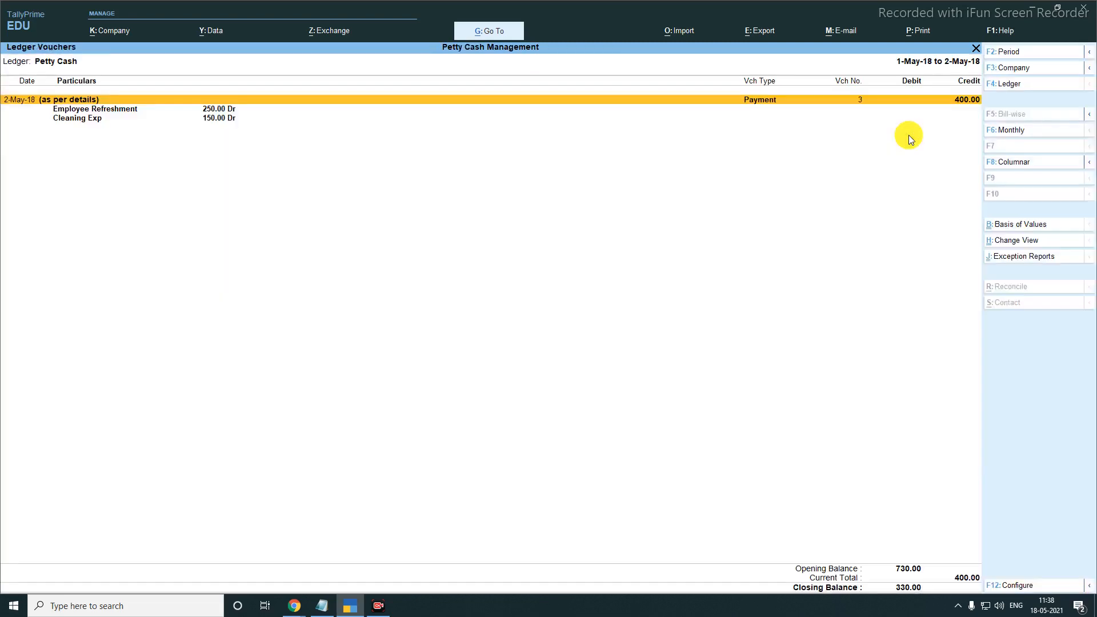
key(alt)
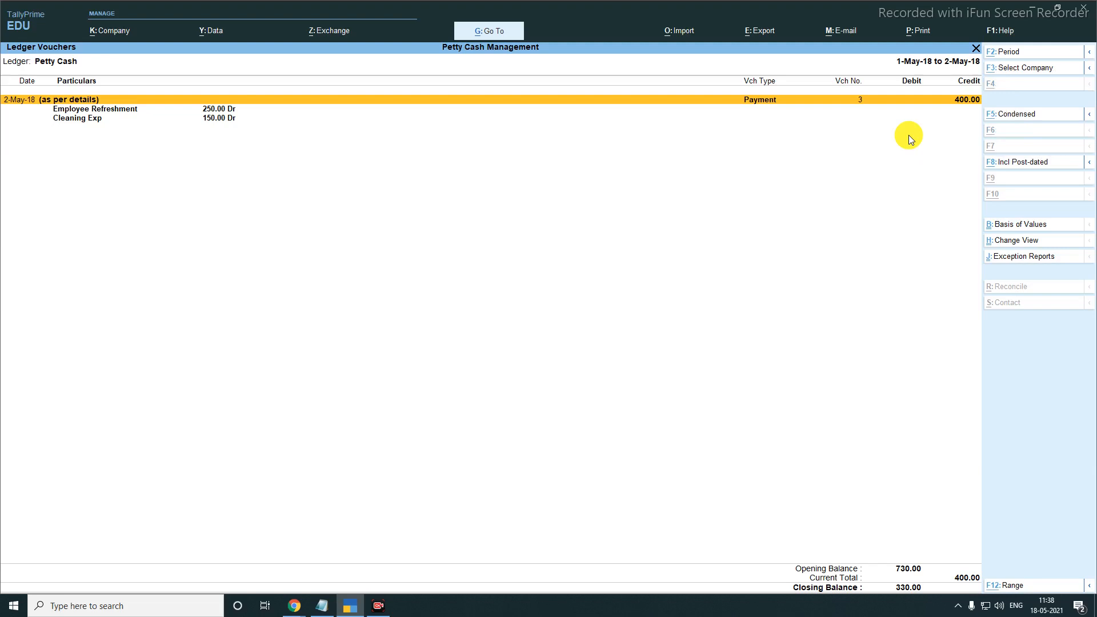
key(F2)
key(Escape)
key(Escape)
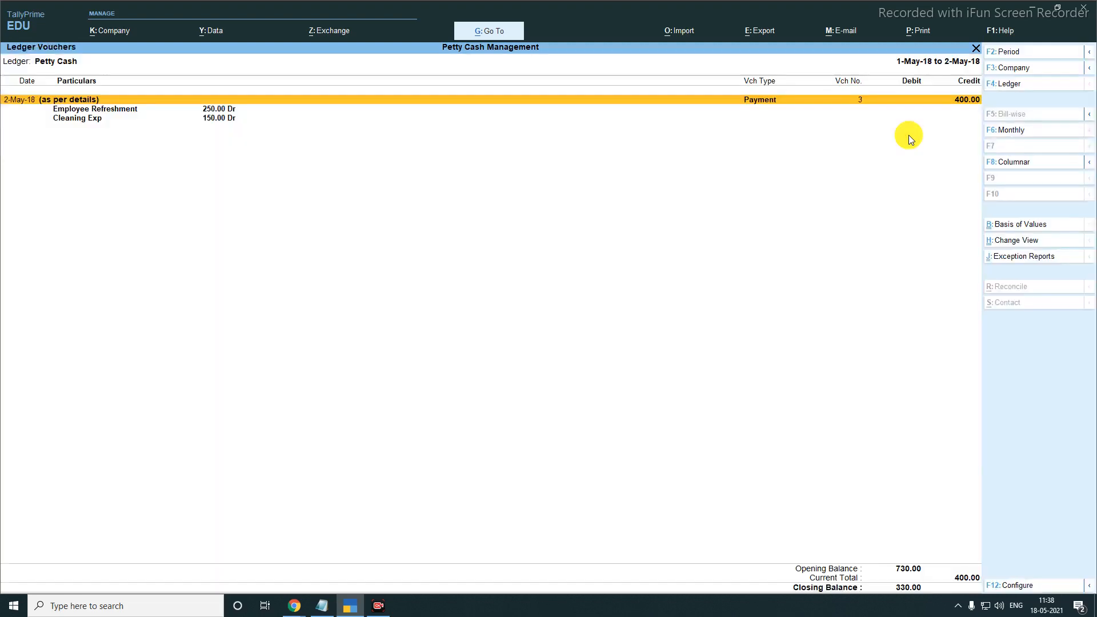
Examine the payment voucher row and the report period shown in the Petty Cash ledger.
key(ctrl)
mouse_move(1, 89)
mouse_down()
mouse_move(723, 155)
mouse_move(983, 120)
mouse_up()
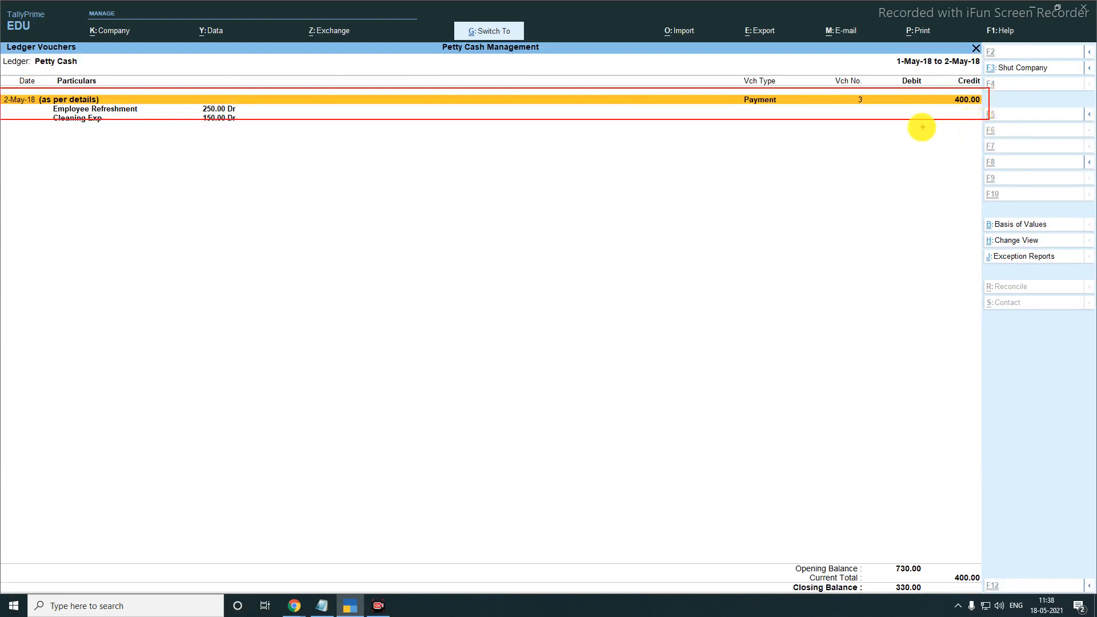
drag(892, 55, 984, 69)
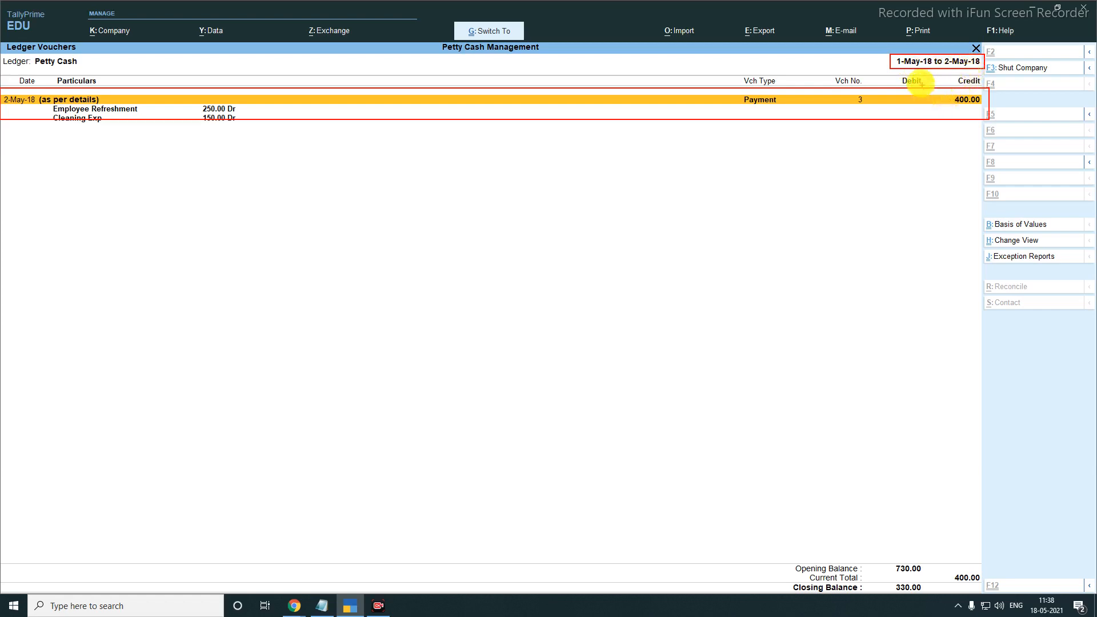
key(Escape)
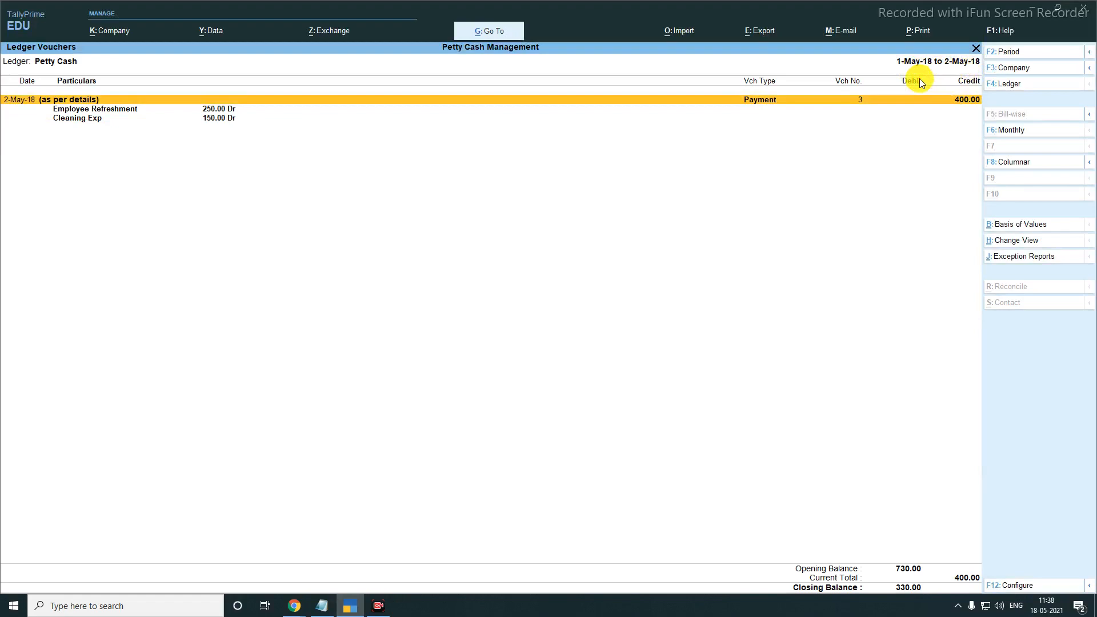
Set the Petty Cash ledger's report period from 1 April 2018 to 31 March 2019.
key(F2)
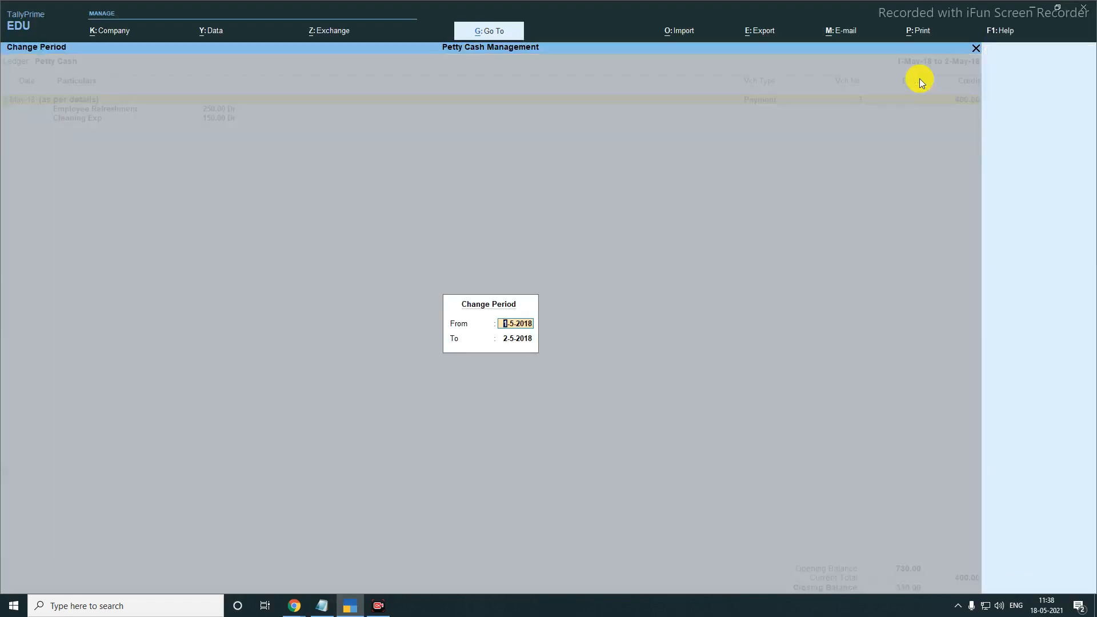
text(1 apr 2018)
key(Return)
text(31)
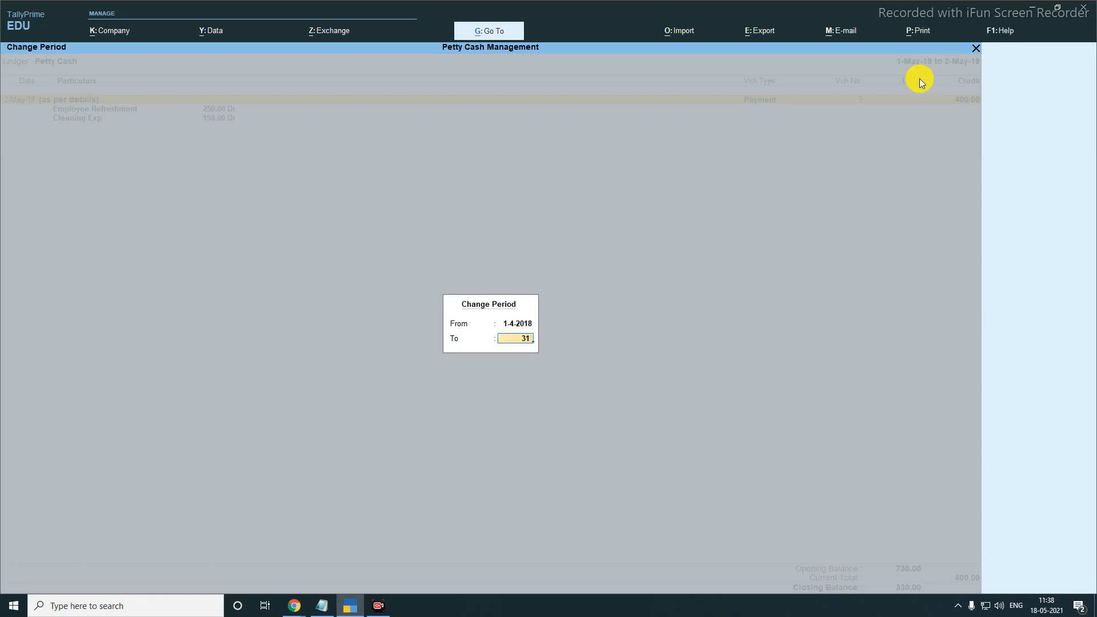
text( mar 2019)
key(Return)
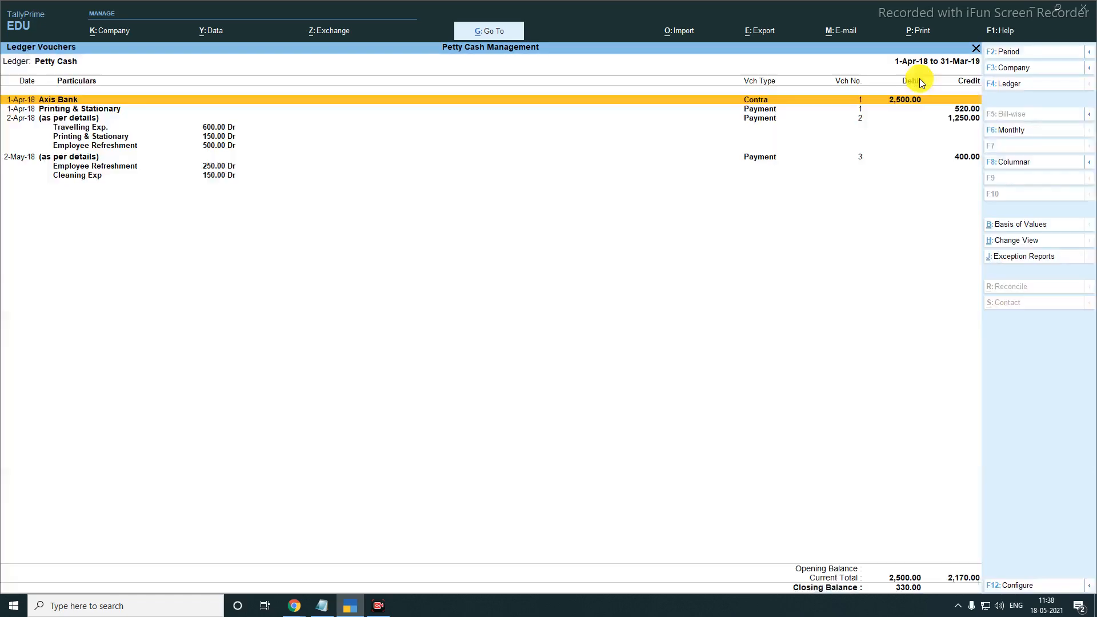
Examine the full-year Petty Cash vouchers, their contra and payment types, and compare the debit and credit amounts with the ledger totals.
key(ctrl)
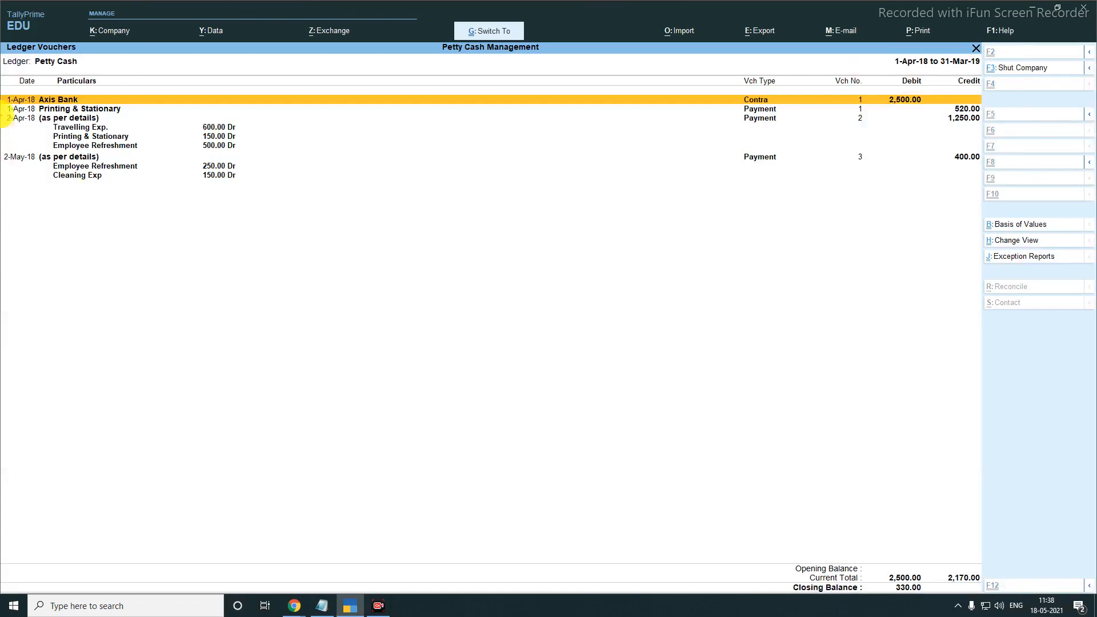
drag(1, 87, 241, 220)
mouse_move(384, 213)
mouse_down()
mouse_move(933, 204)
mouse_move(979, 192)
mouse_up()
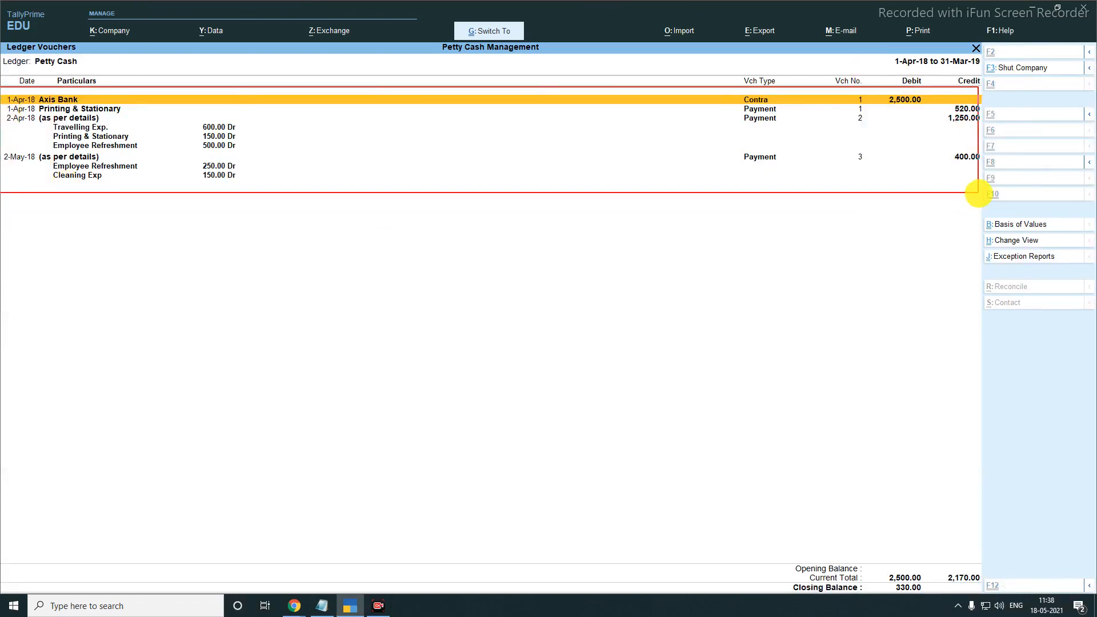
mouse_move(732, 90)
mouse_down()
mouse_move(780, 99)
mouse_move(825, 181)
mouse_move(787, 178)
mouse_up()
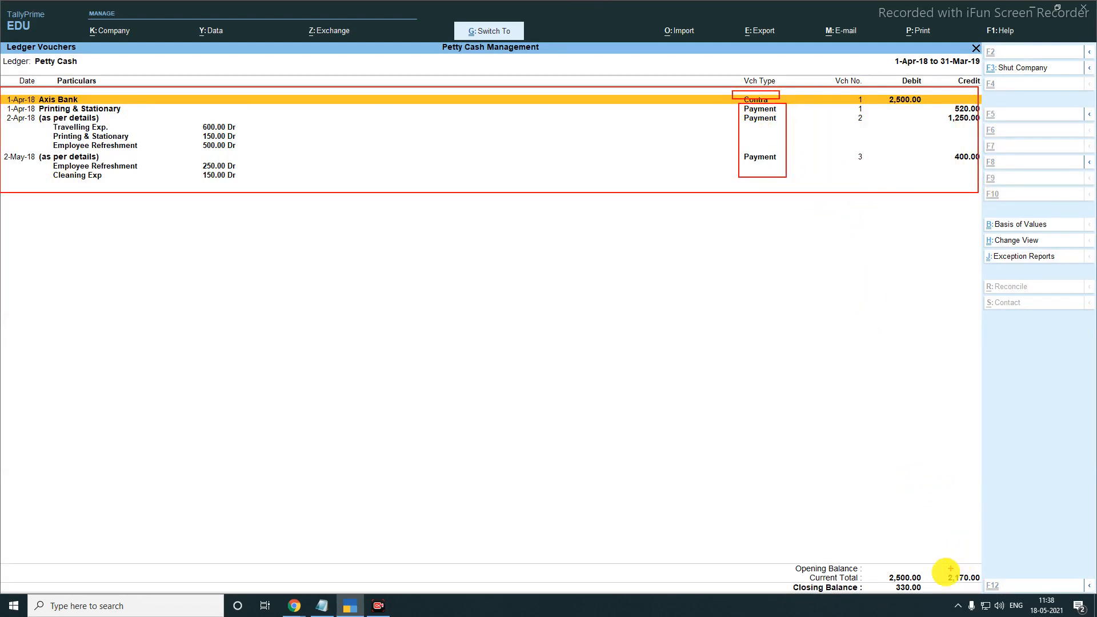
drag(879, 568, 926, 583)
drag(878, 90, 927, 107)
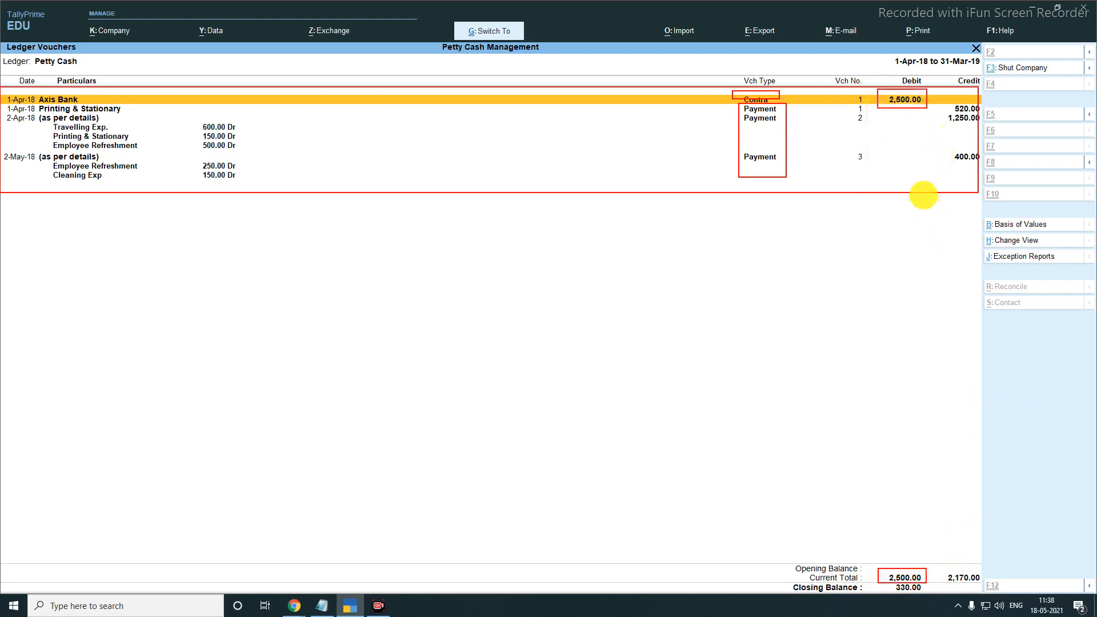
drag(939, 101, 983, 179)
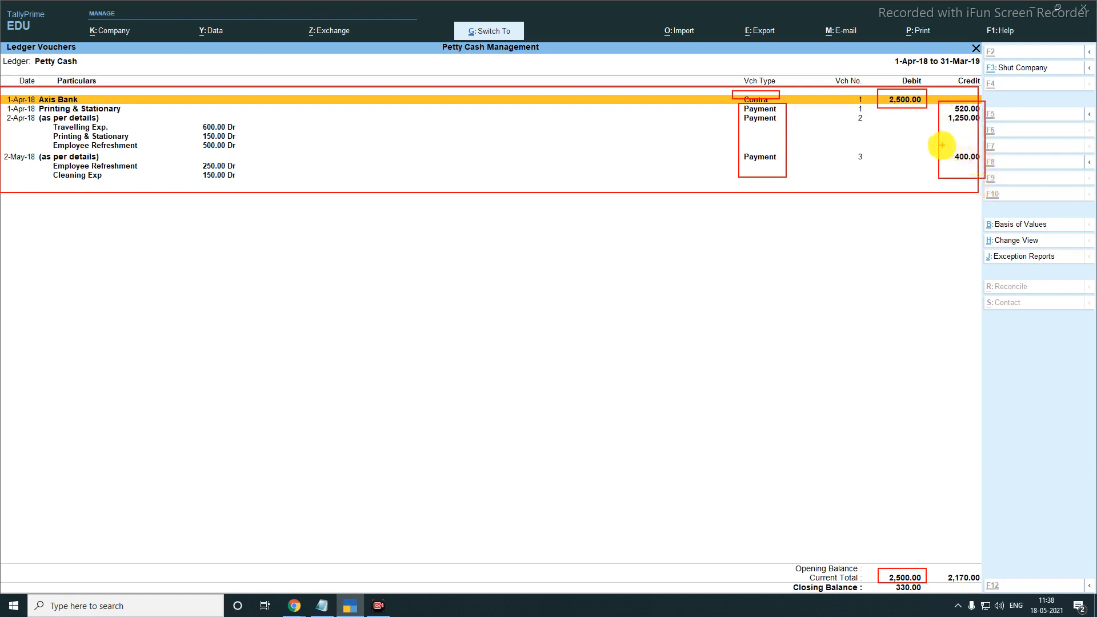
drag(940, 566, 988, 584)
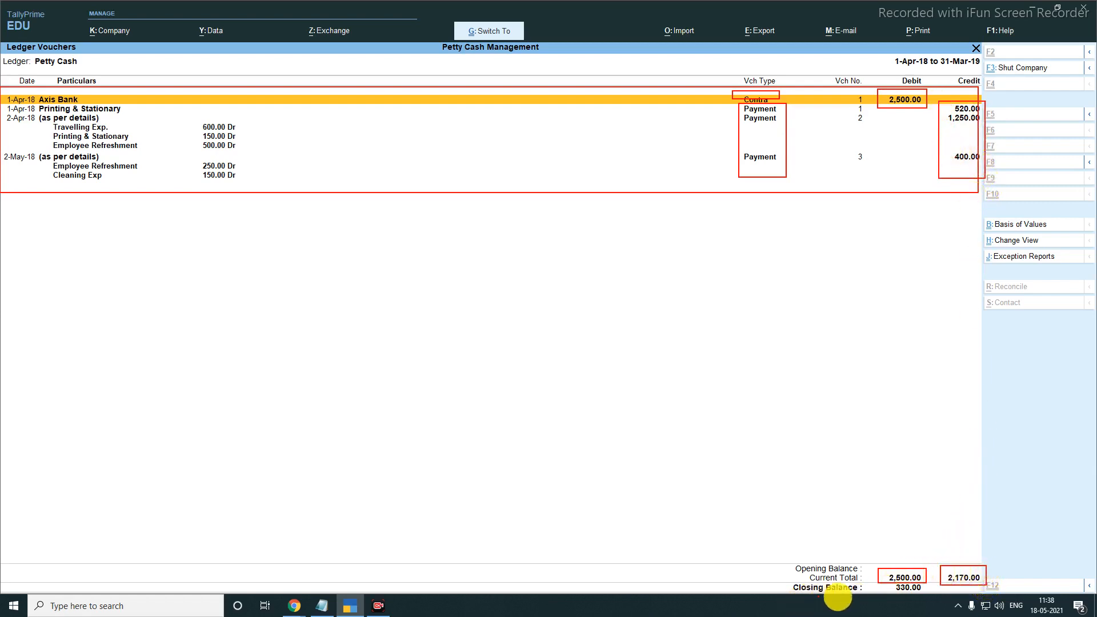
drag(878, 583, 930, 595)
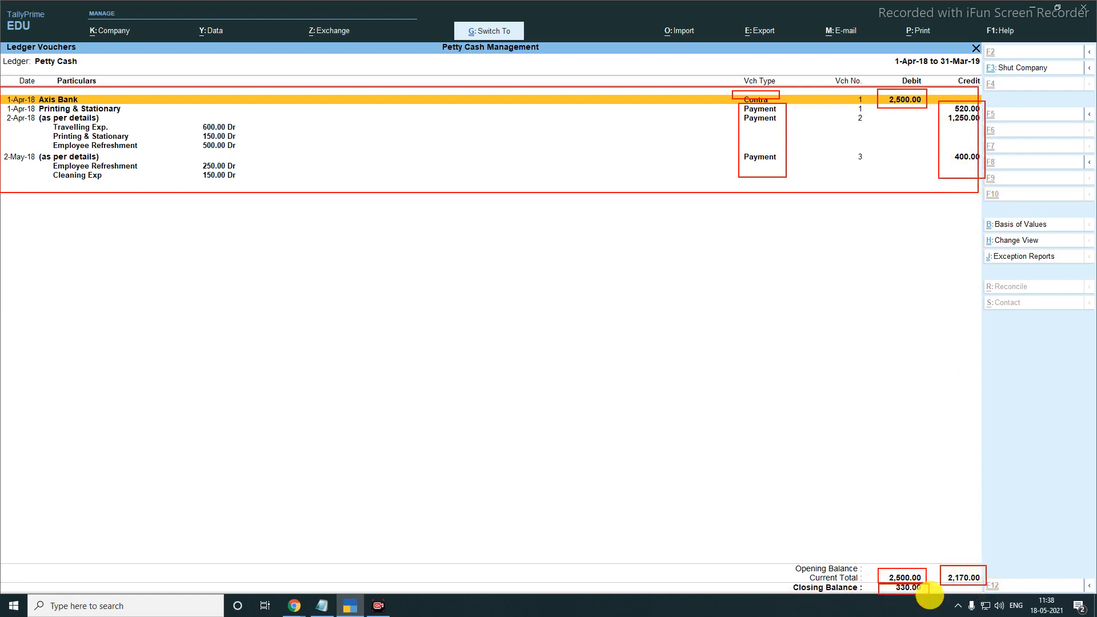
Inspect the Petty Cash ledger's current debit and credit totals and its closing balance up close.
key(Escape)
key(ctrl+1)
click(930, 608)
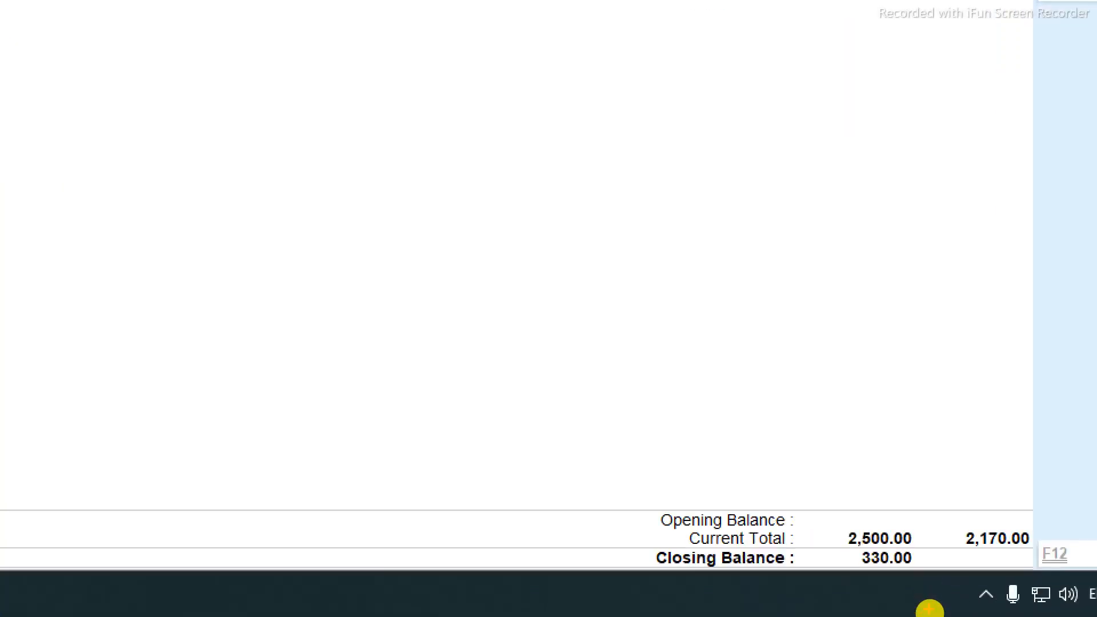
mouse_move(846, 520)
mouse_down()
mouse_move(911, 566)
mouse_move(1038, 570)
mouse_up()
mouse_move(833, 526)
mouse_down()
mouse_move(892, 544)
mouse_move(977, 532)
mouse_move(1033, 549)
mouse_up()
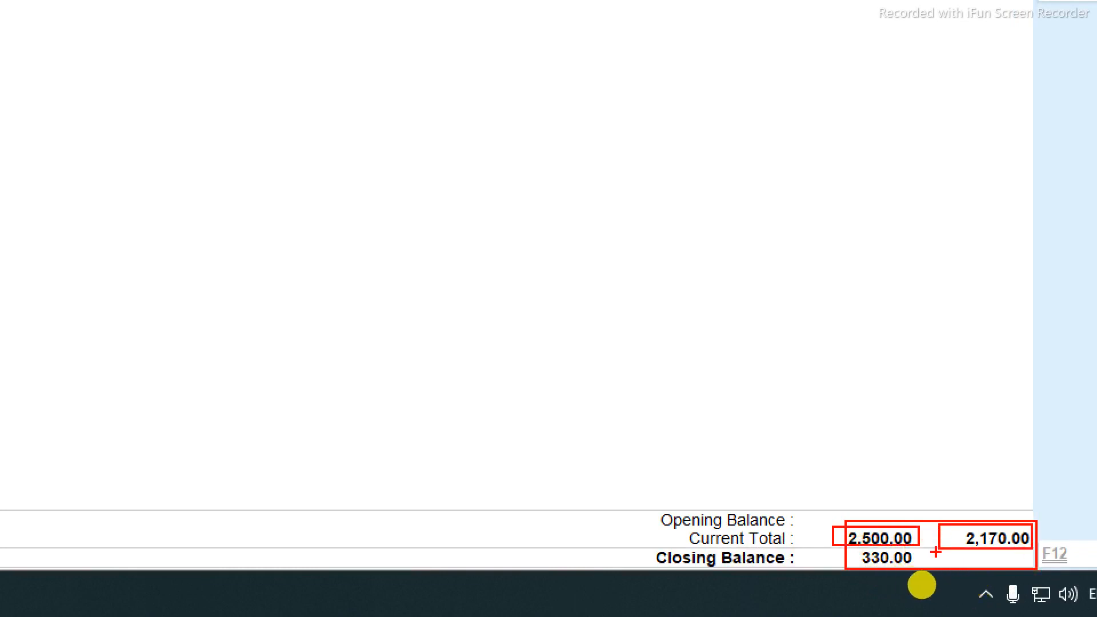
drag(846, 547, 938, 569)
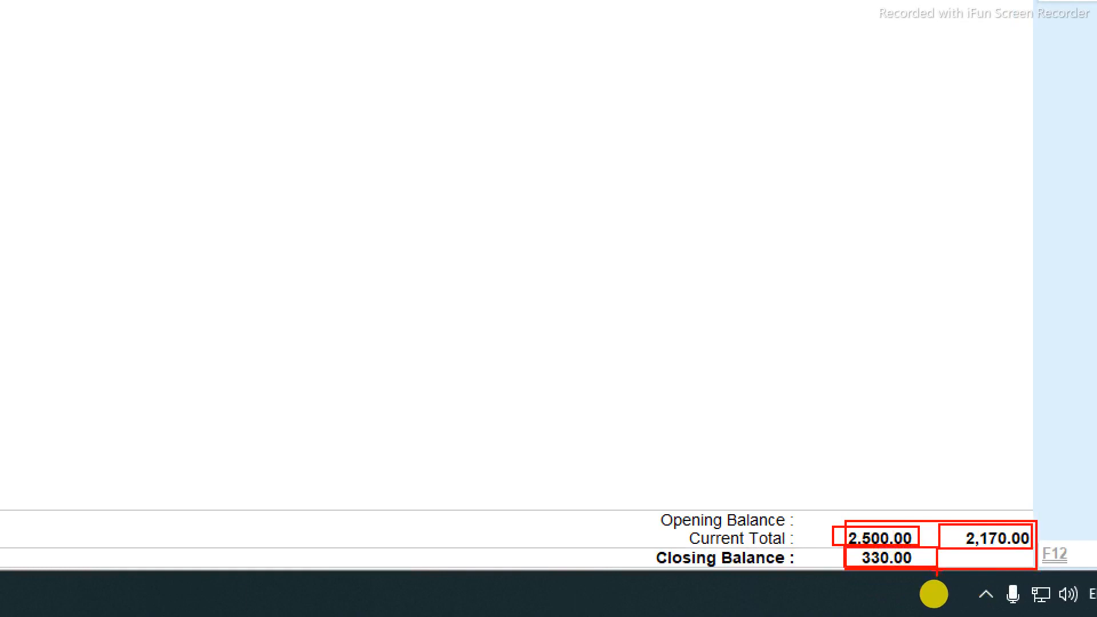
key(Escape)
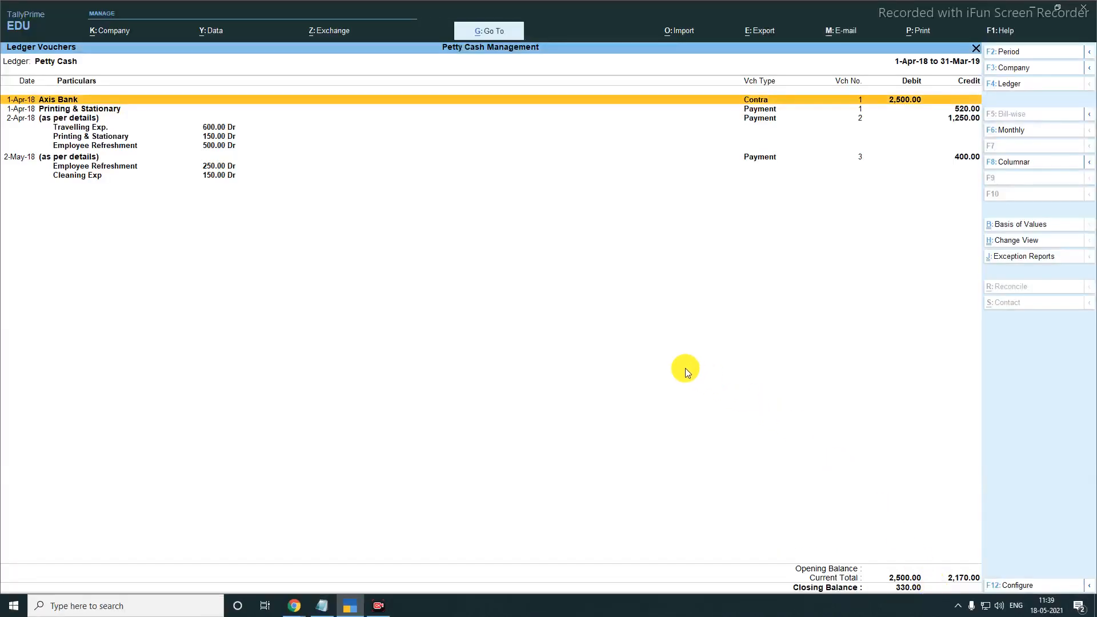